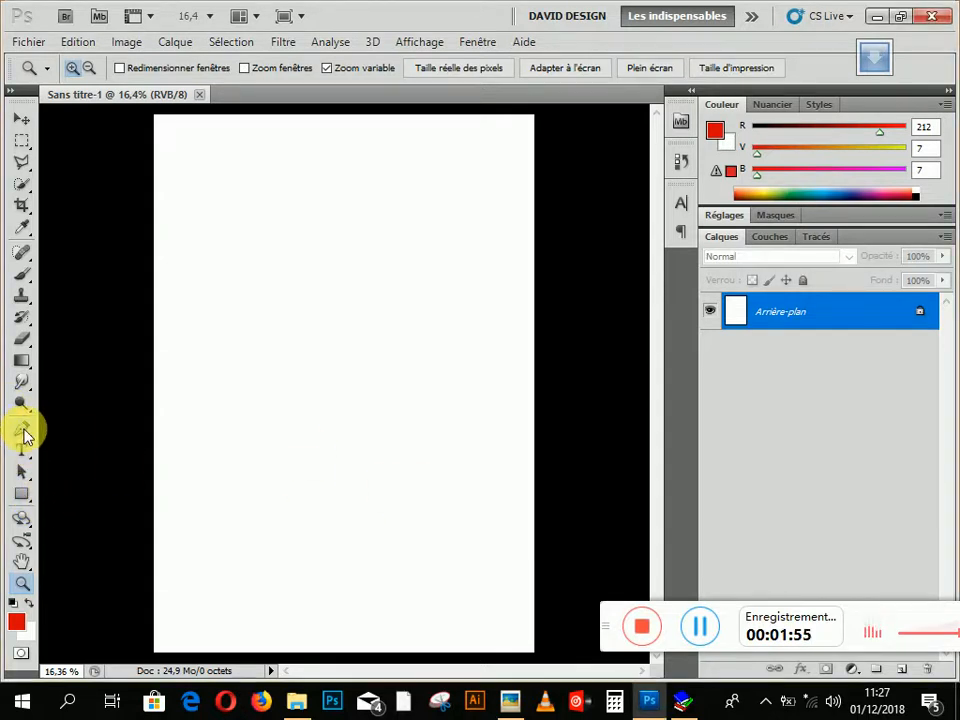
Draw an arched Pen path across the upper part of the page, extending beyond both side edges
alt+click(436, 317)
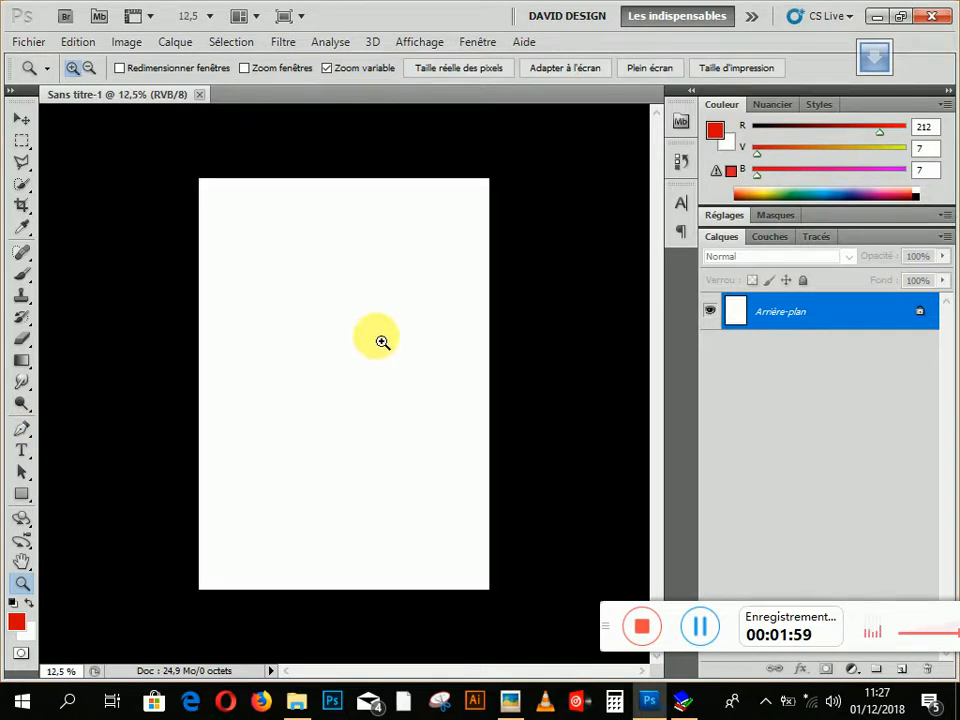
click(22, 430)
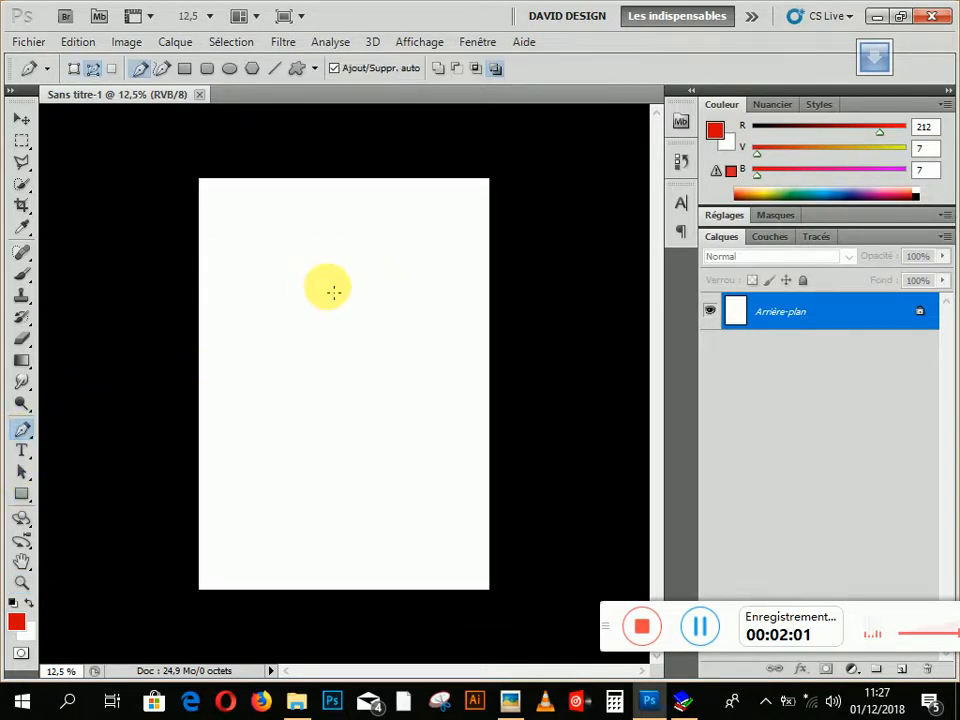
click(96, 268)
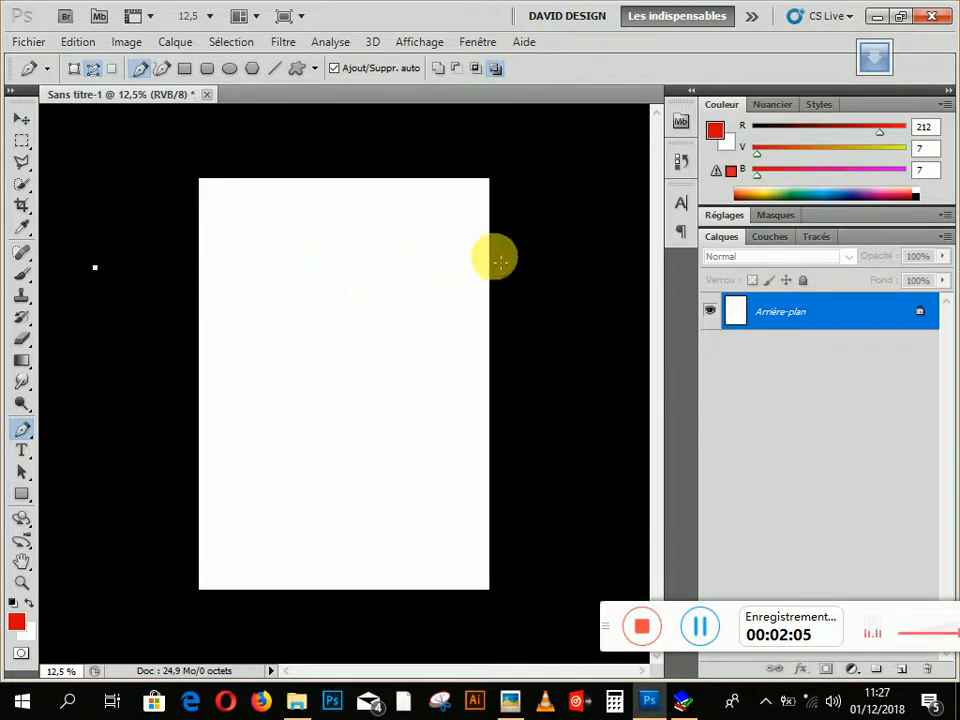
drag(559, 273, 722, 400)
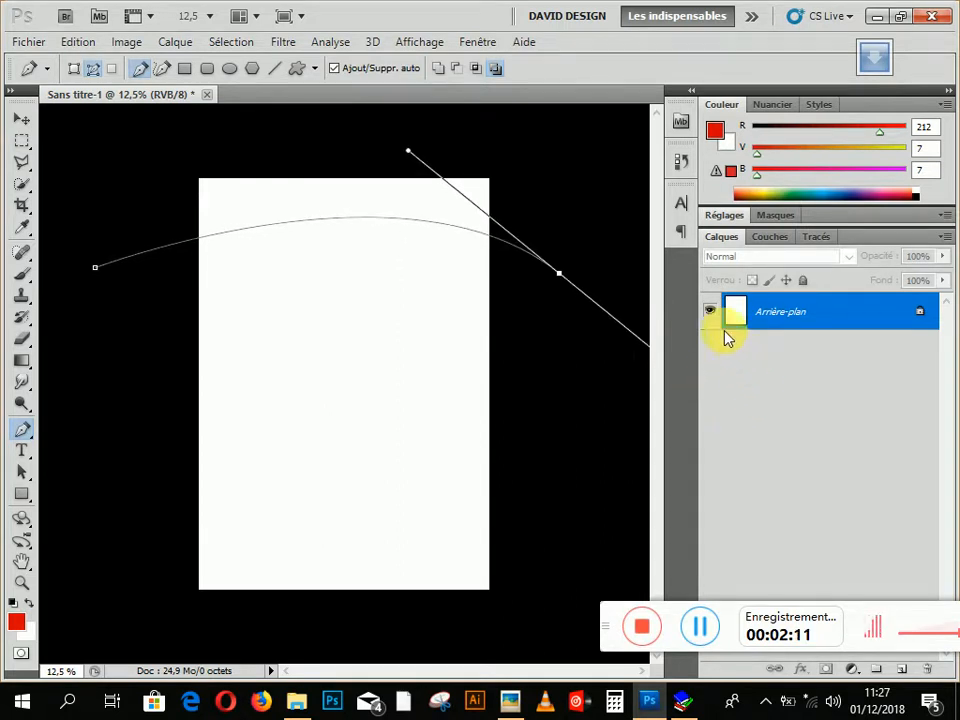
Compare the arch with the reference CV image and move the path's left starting anchor inward, closer to the page
click(512, 702)
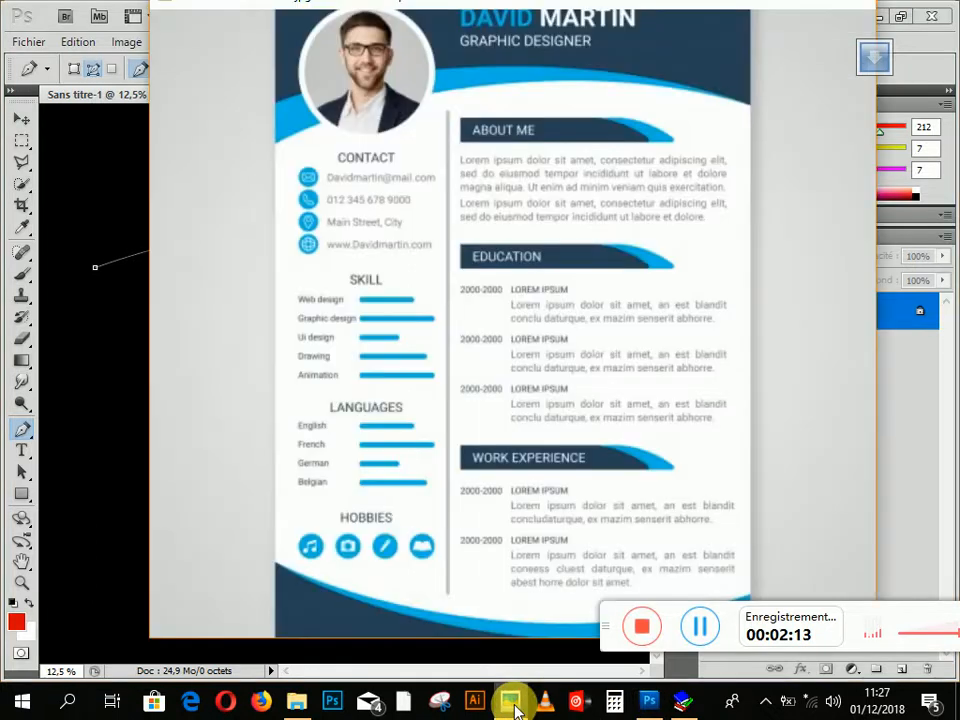
click(512, 704)
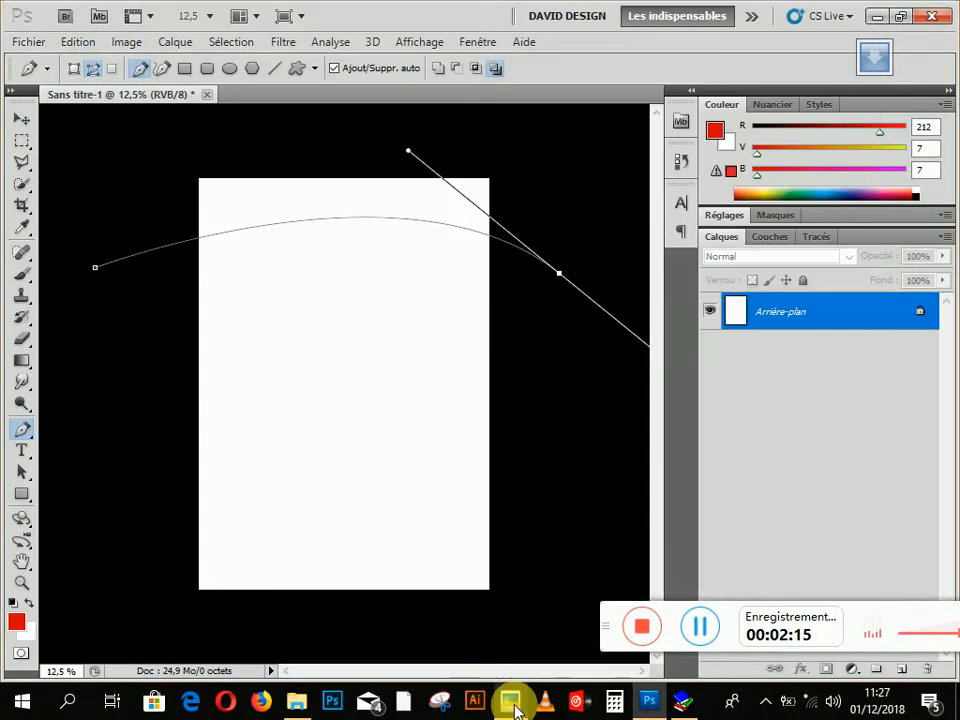
drag(97, 272, 127, 282)
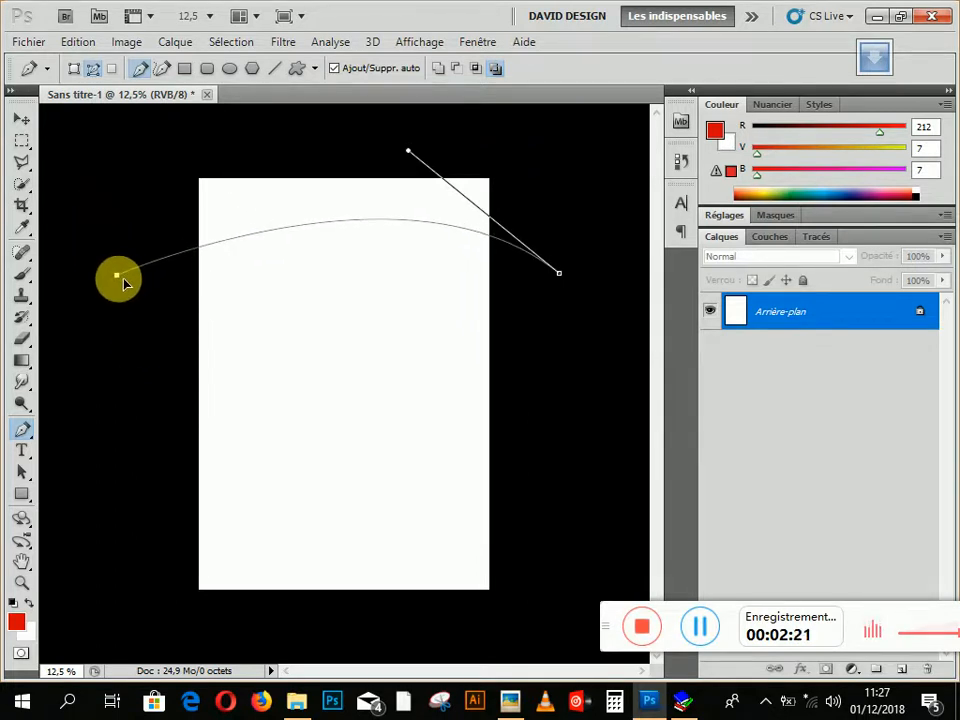
click(508, 699)
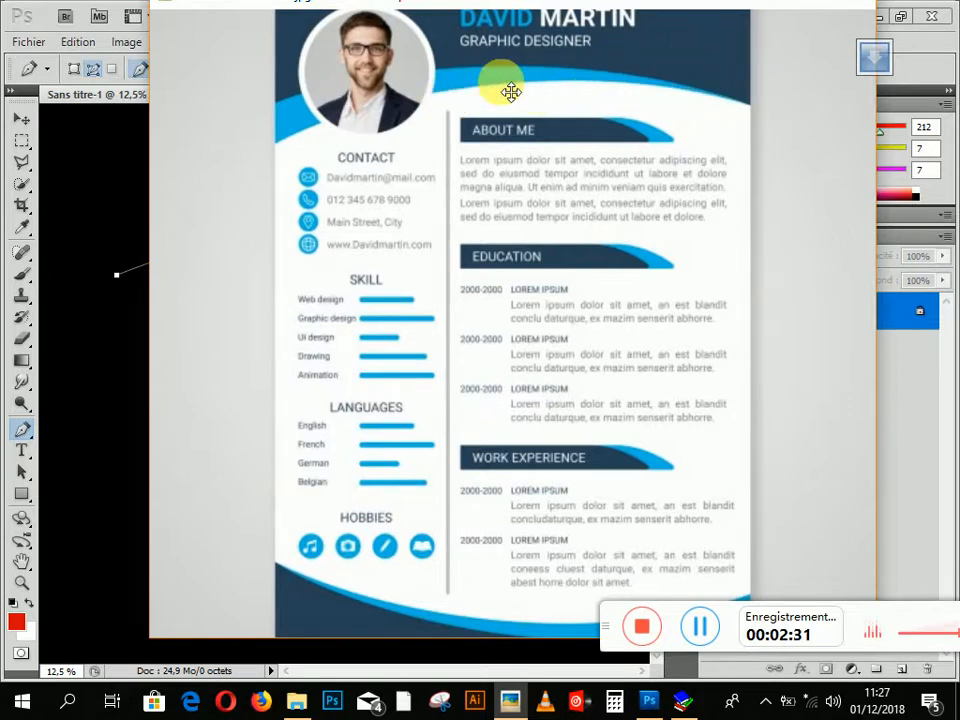
click(106, 212)
mouse_move(117, 275)
mouse_down()
mouse_move(124, 302)
mouse_move(124, 272)
mouse_up()
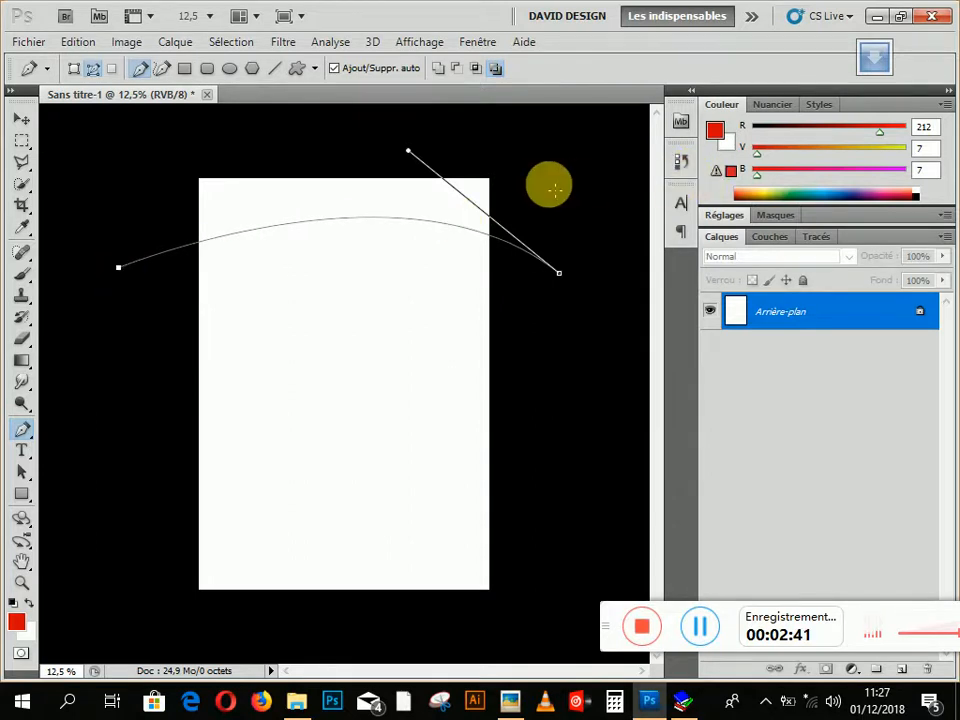
Close the Pen path around the area above the page, returning to the arch's starting anchor
drag(567, 147, 450, 128)
click(450, 128)
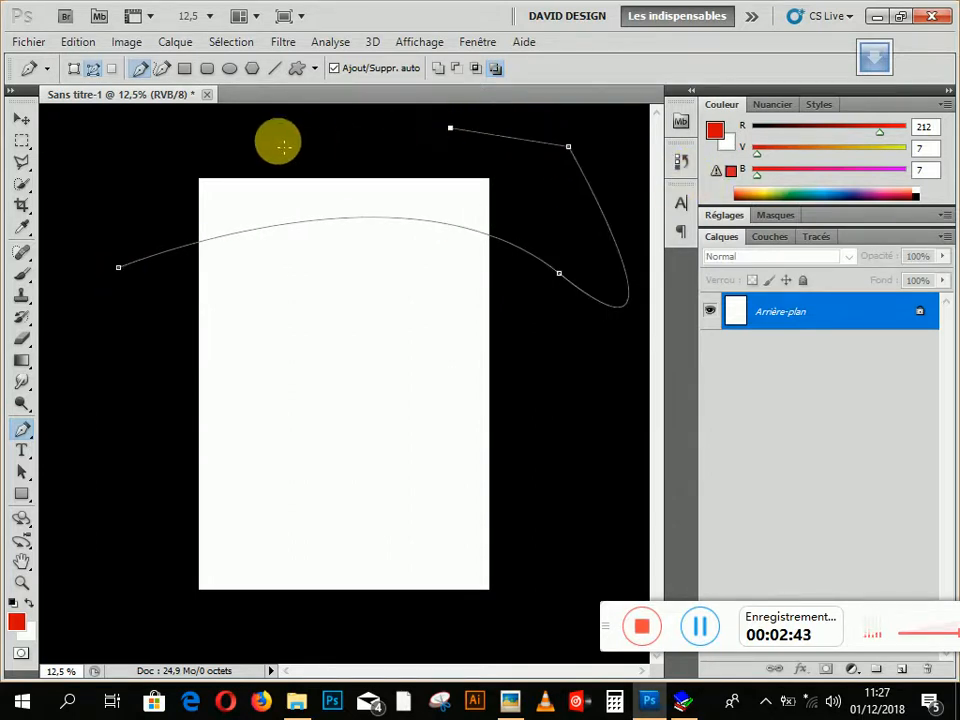
click(277, 140)
click(174, 132)
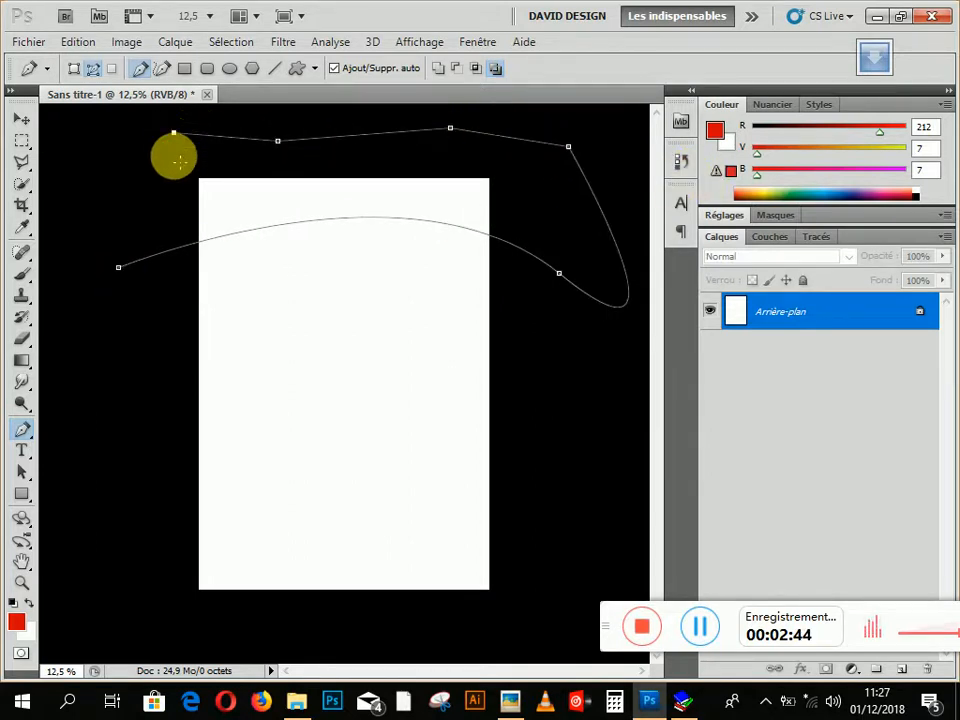
click(119, 270)
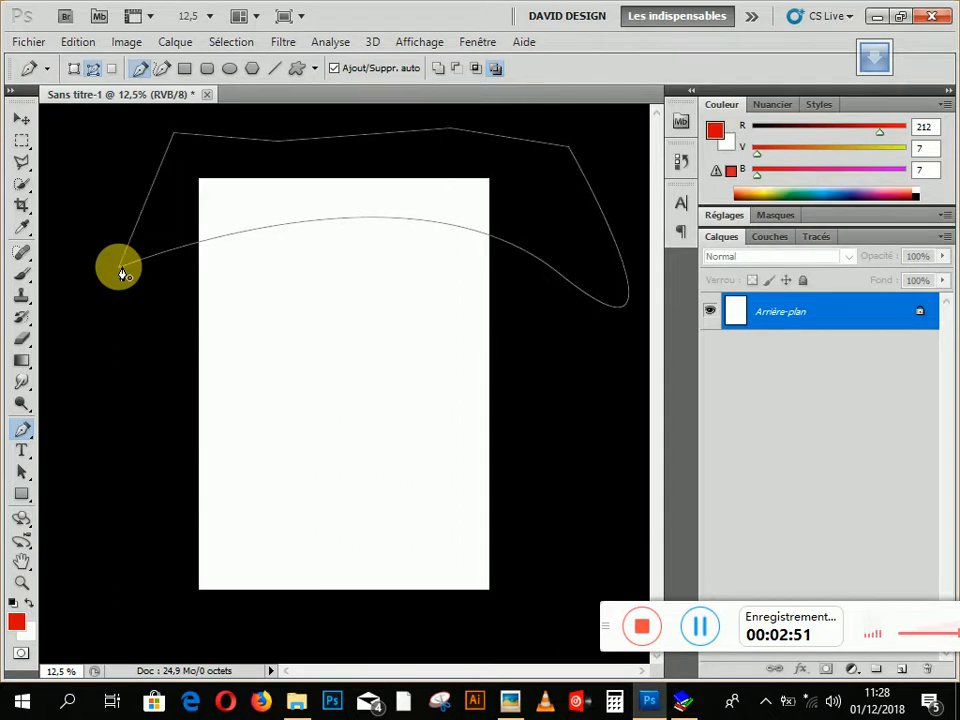
Convert the closed path into a new selection with the Lissé option on
right_click(301, 216)
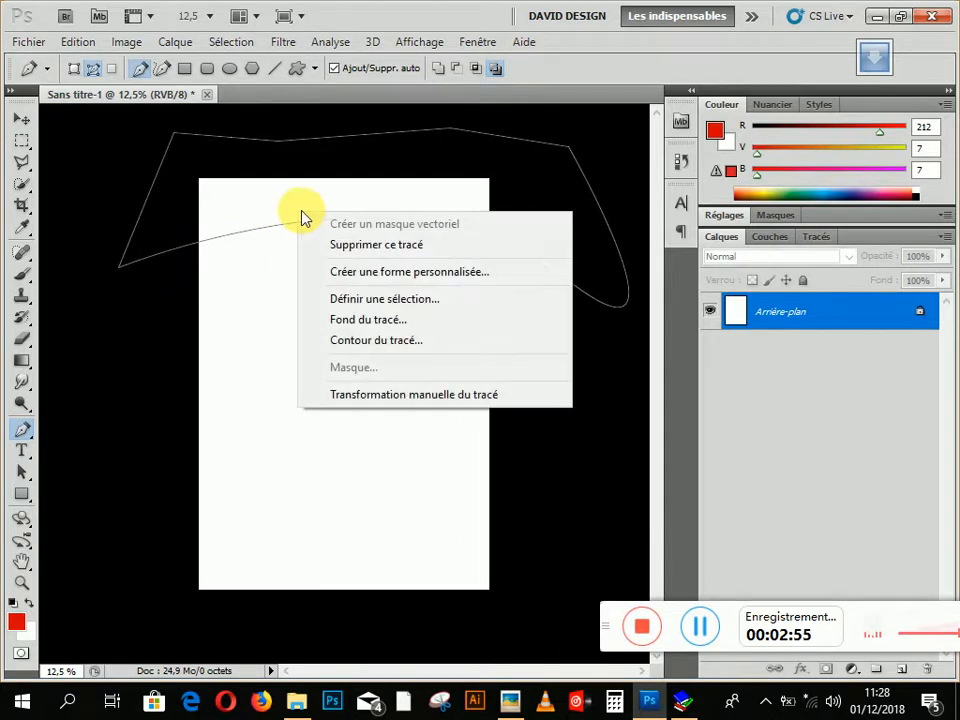
click(380, 299)
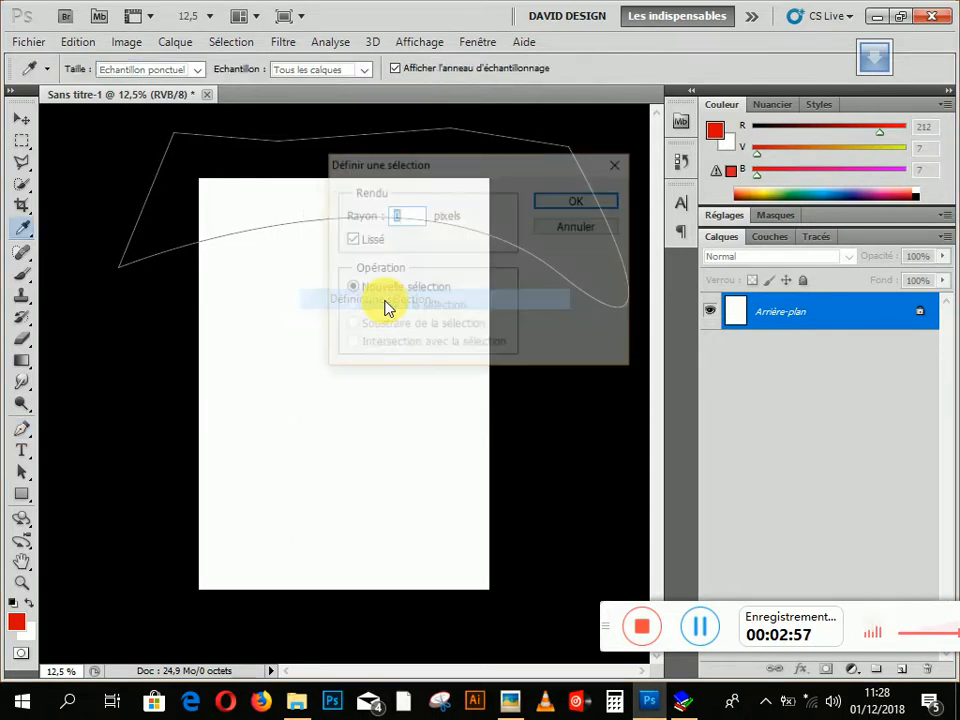
click(576, 202)
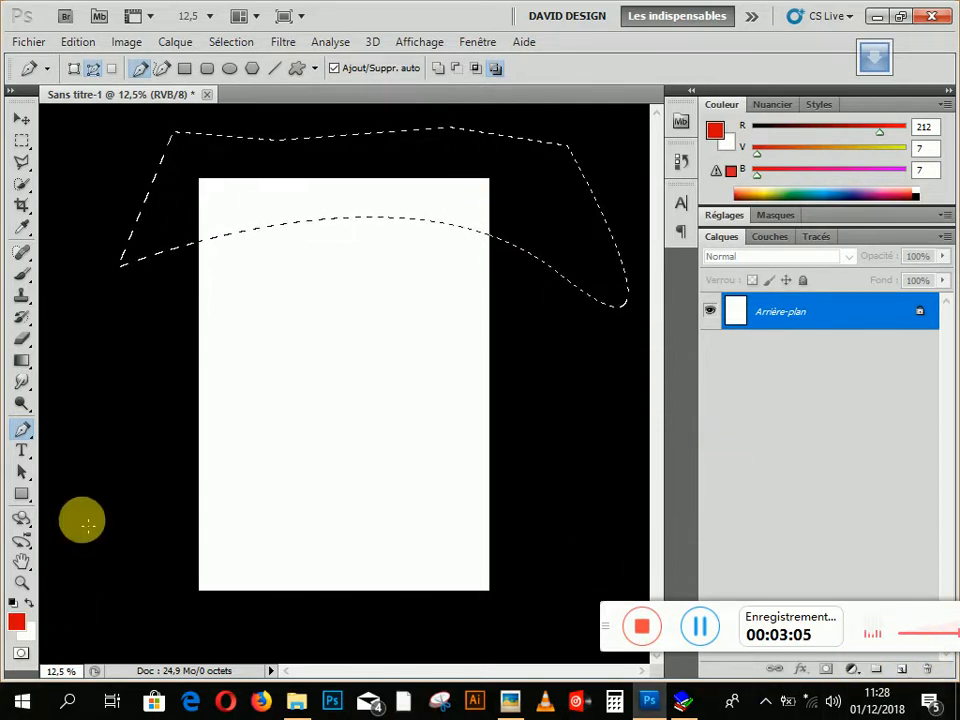
Fill the selection with dark blue #1d155b on a new layer using the Paint Bucket, and deselect
click(903, 670)
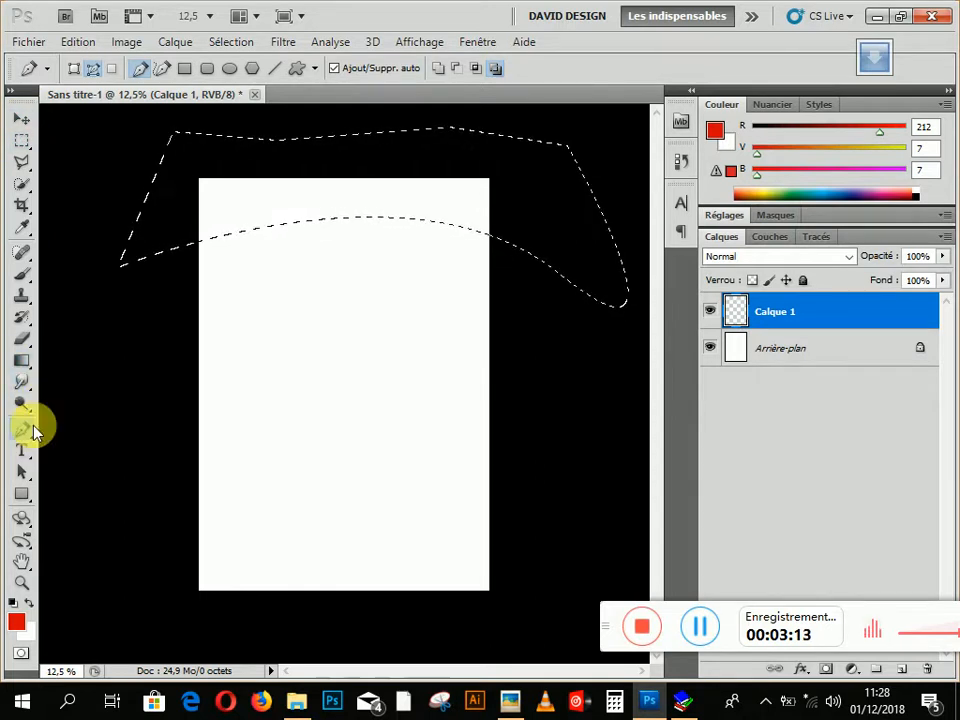
drag(25, 366, 86, 376)
click(14, 625)
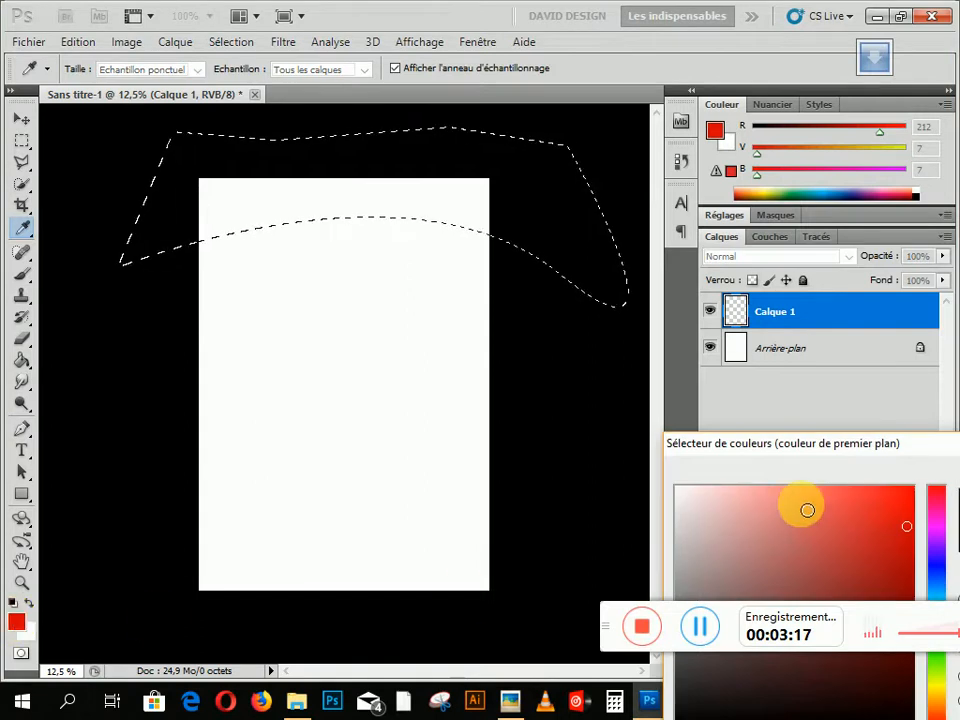
drag(876, 439, 612, 222)
click(608, 341)
drag(557, 409, 538, 425)
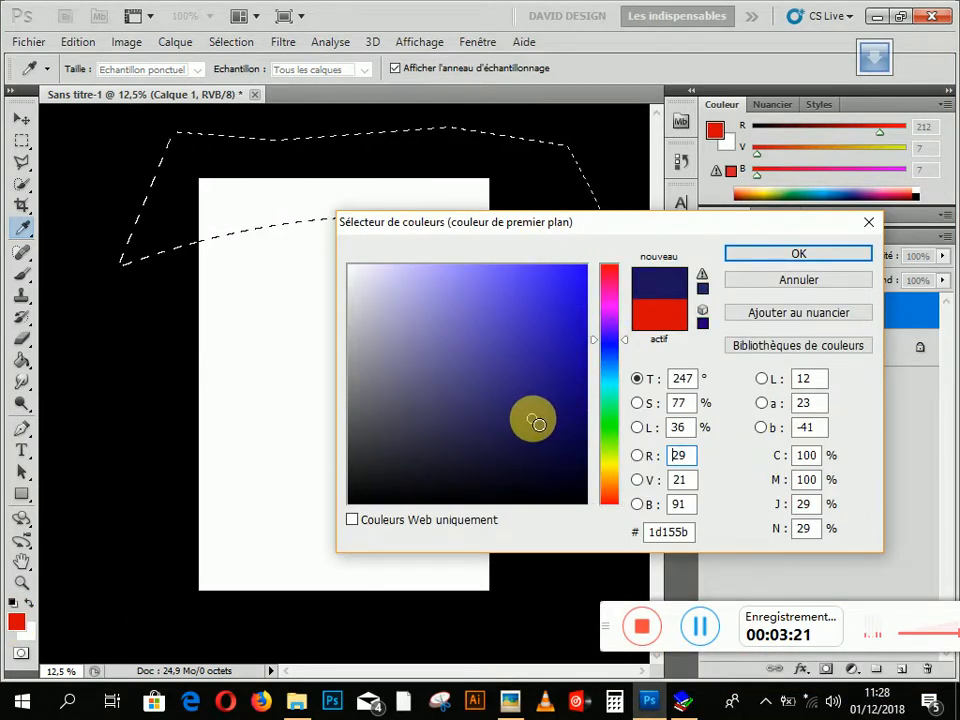
click(775, 256)
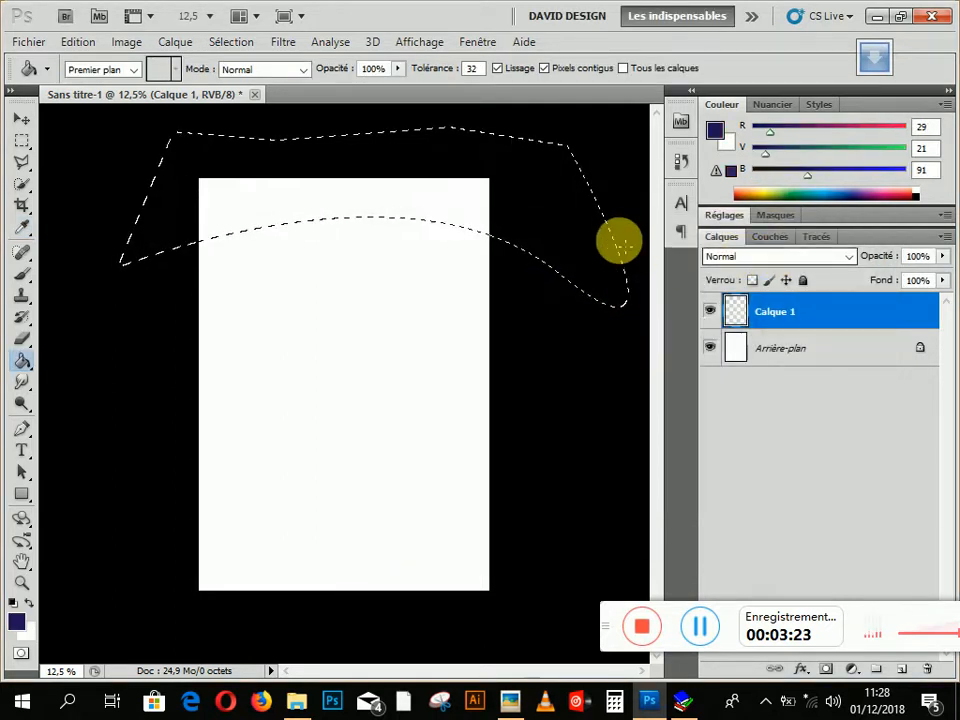
click(397, 196)
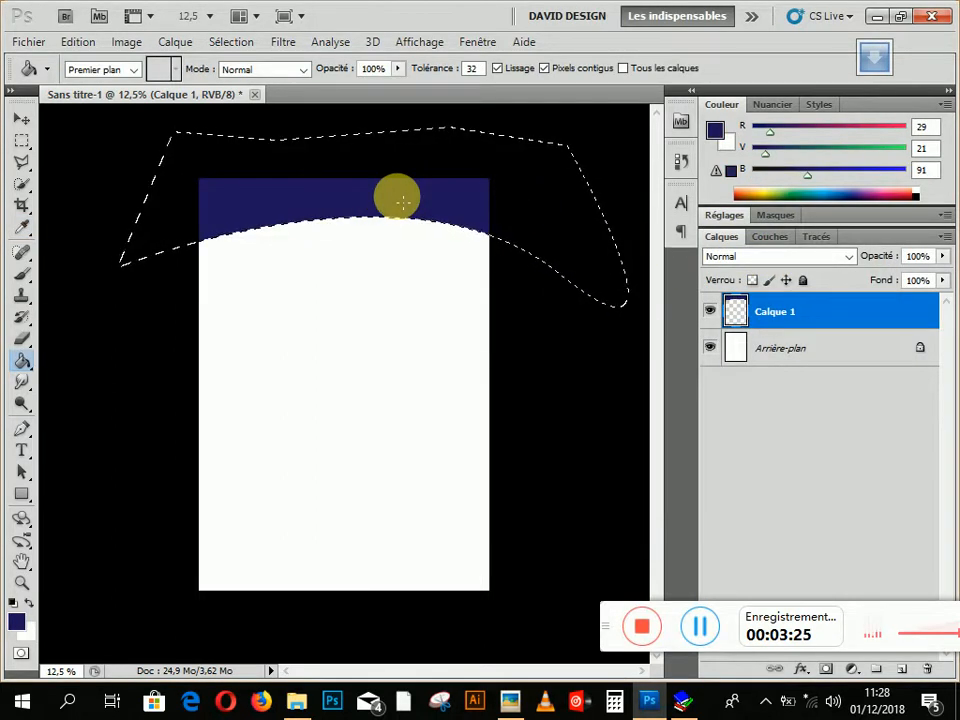
key(ctrl+d)
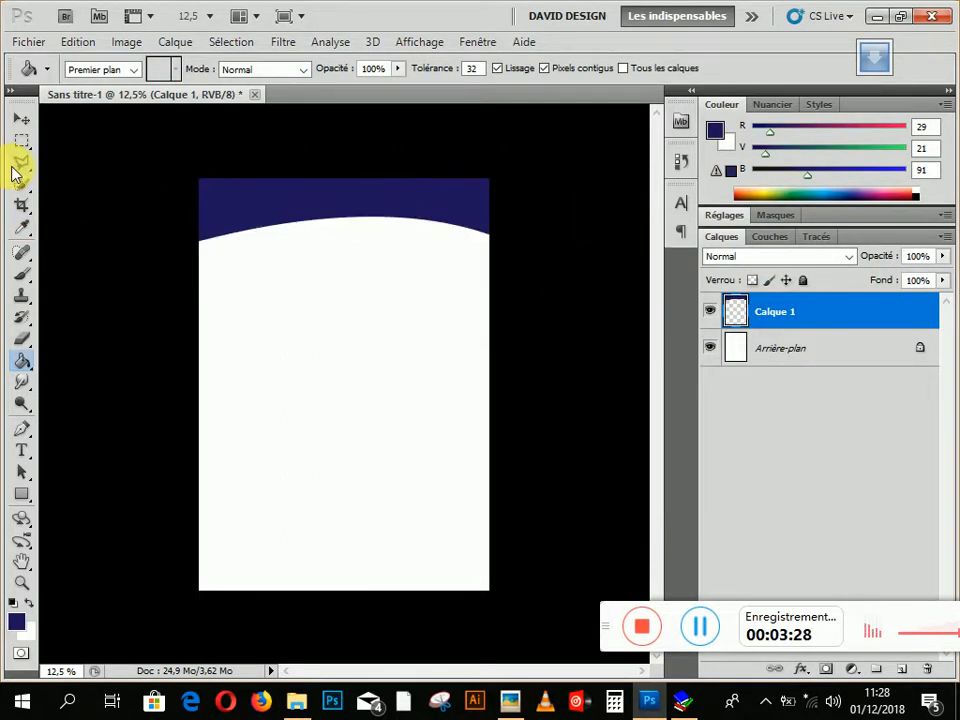
Change the area surrounding the canvas to grey (Gris)
right_click(112, 126)
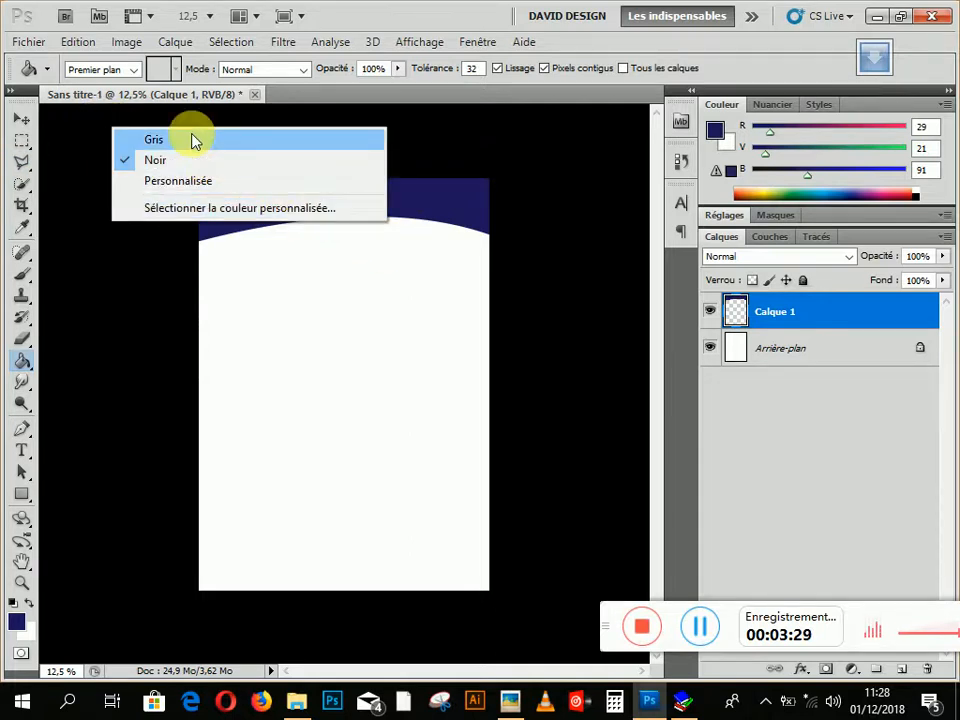
click(195, 142)
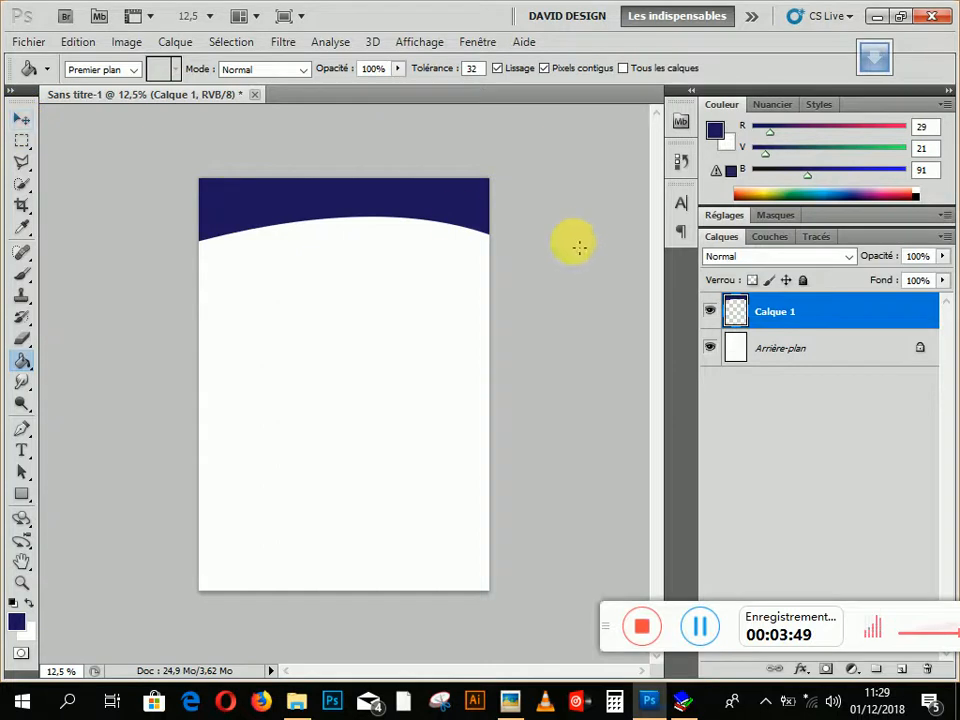
Duplicate the header shape layer Calque 1 and make the copy the active layer
key(alt)
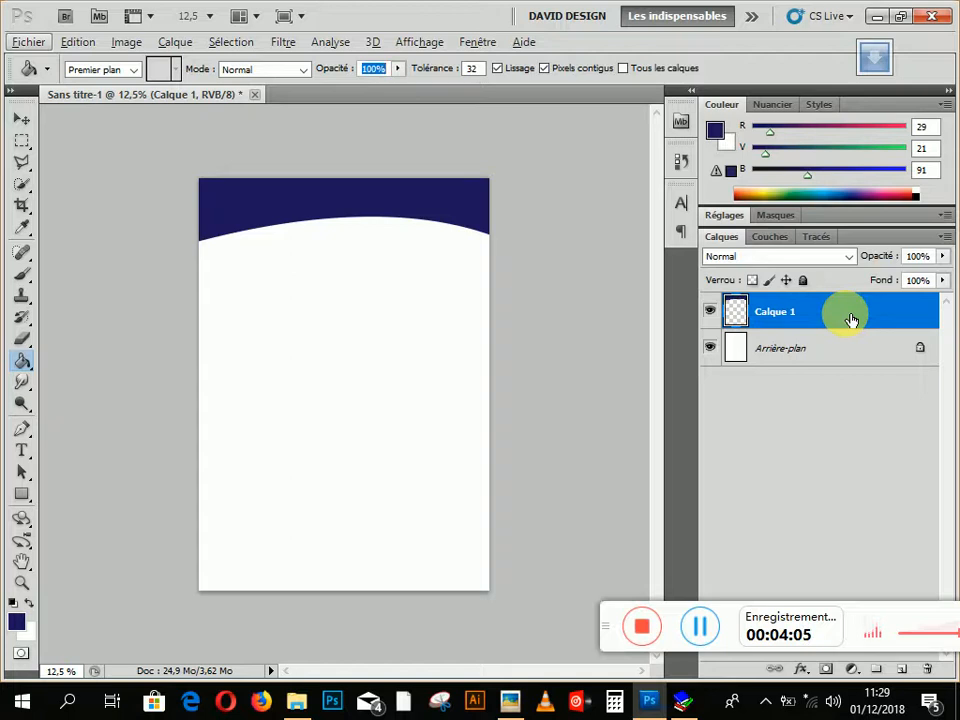
click(888, 315)
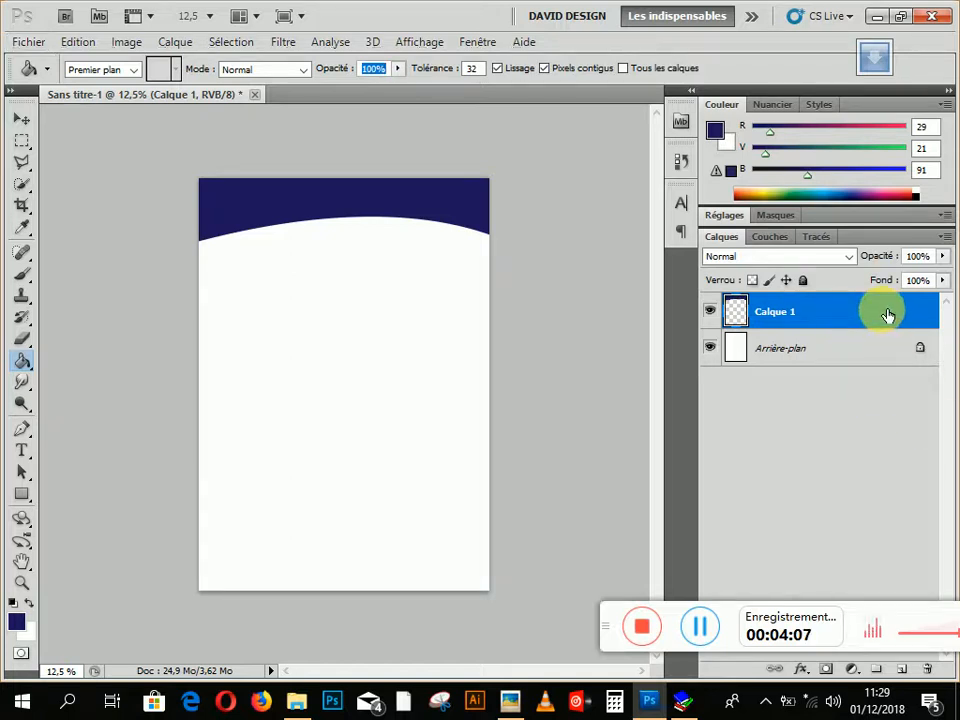
key(ctrl+j)
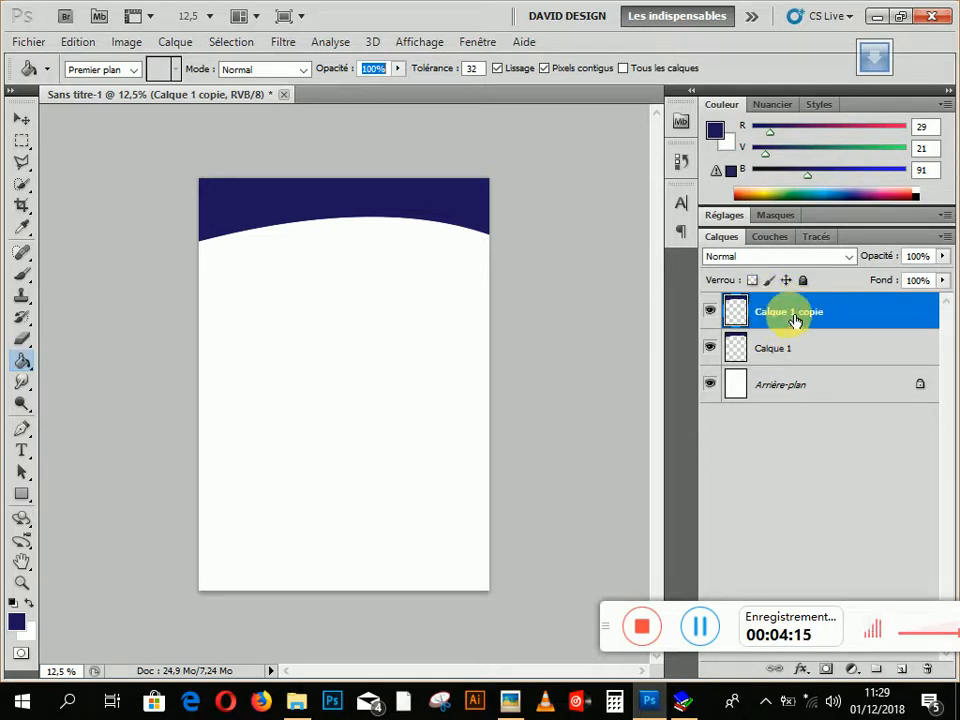
click(785, 354)
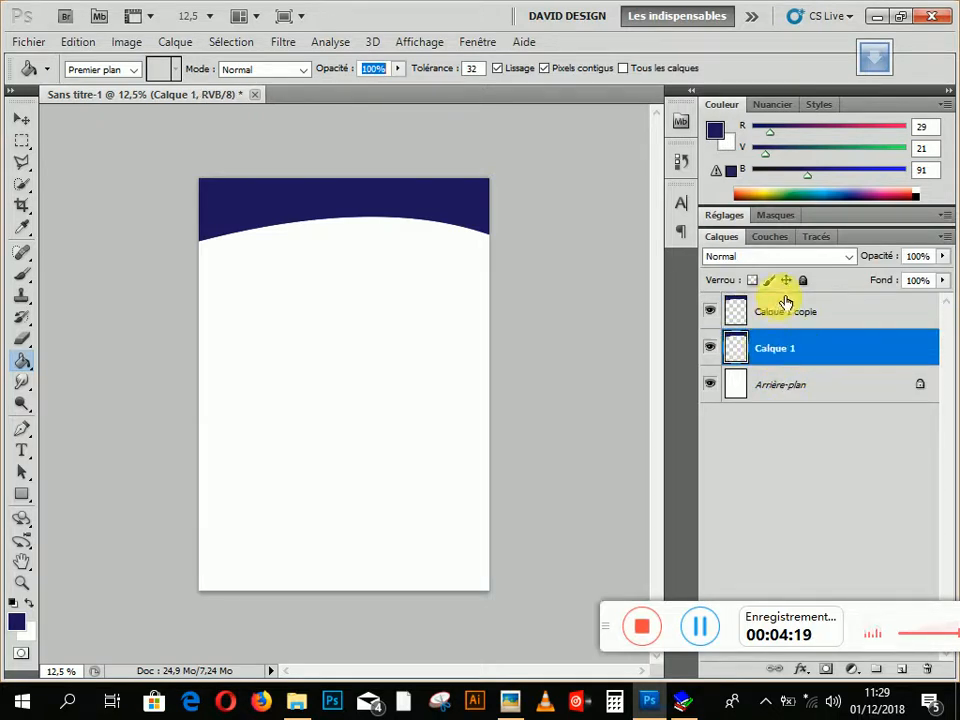
click(787, 311)
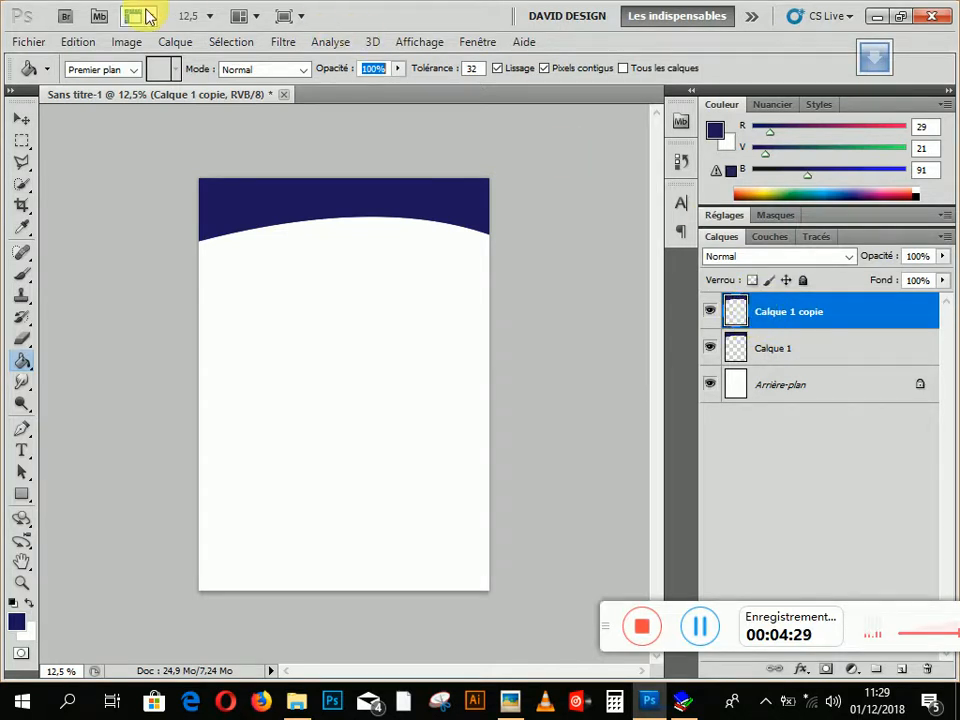
Load the outline of the duplicated header shape as a selection with Récupérer la sélection
click(233, 42)
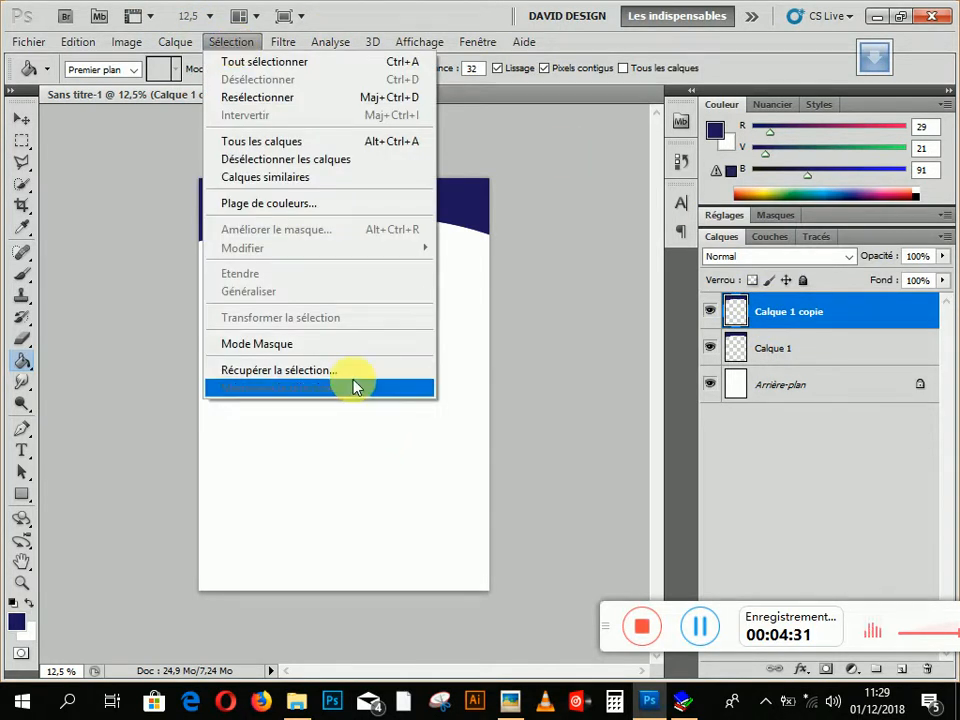
click(356, 373)
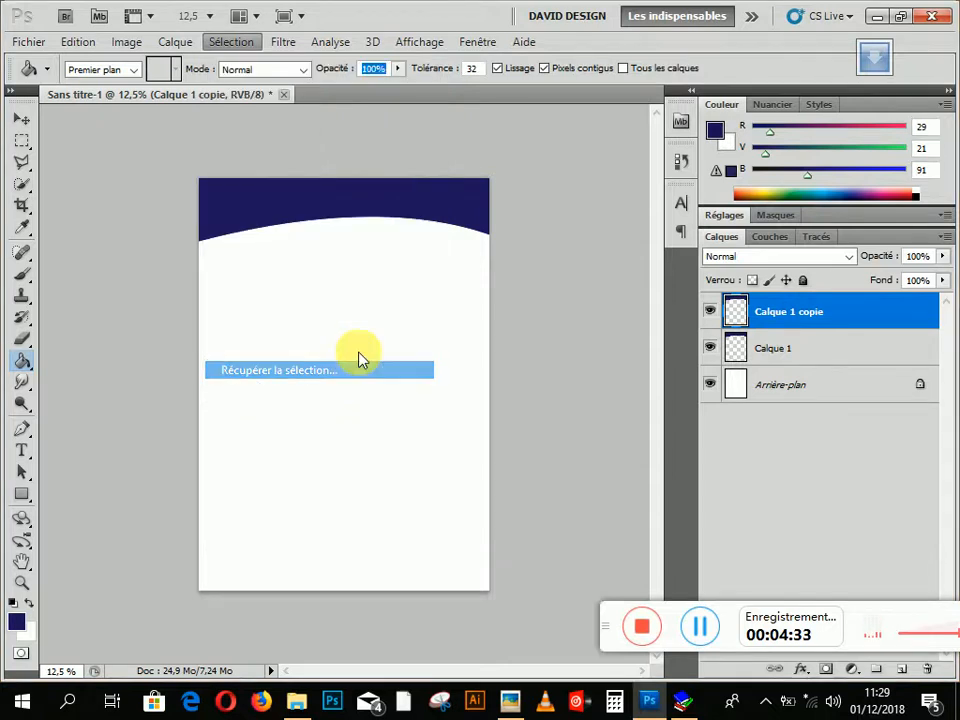
click(628, 191)
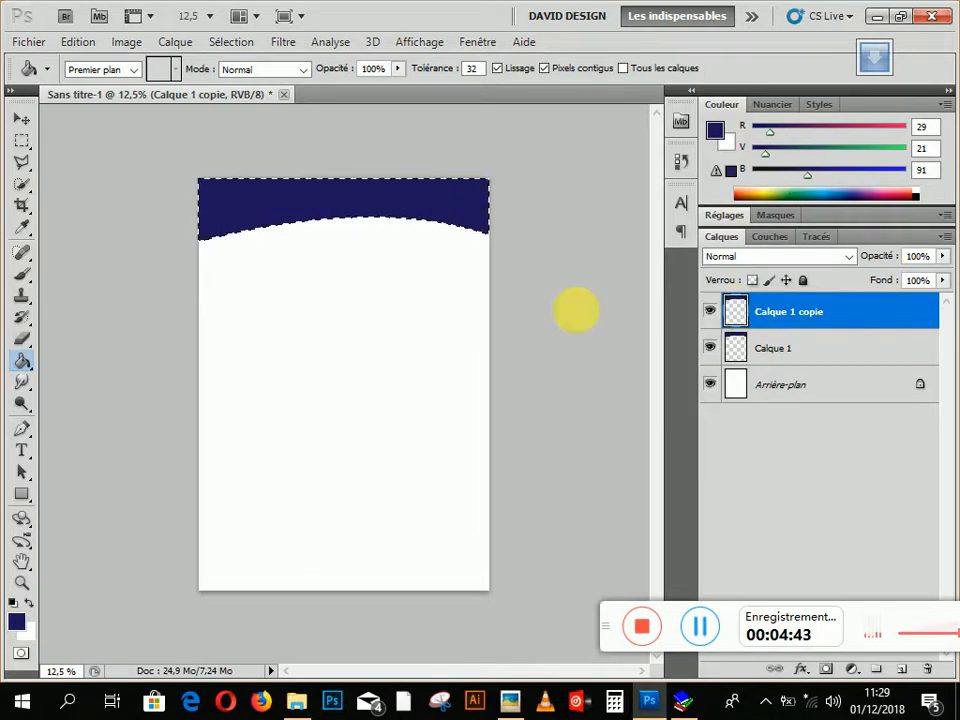
key(ctrl+d)
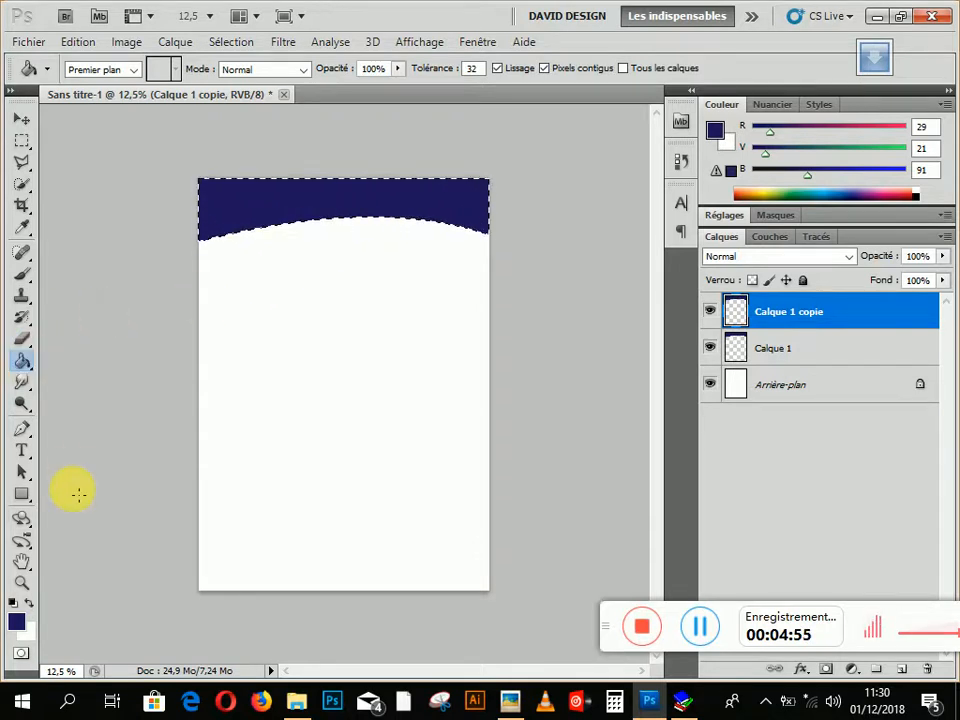
Fill the selected header copy with bright blue (RGB 17, 149, 225) using the Paint Bucket, and deselect
key(i)
click(17, 622)
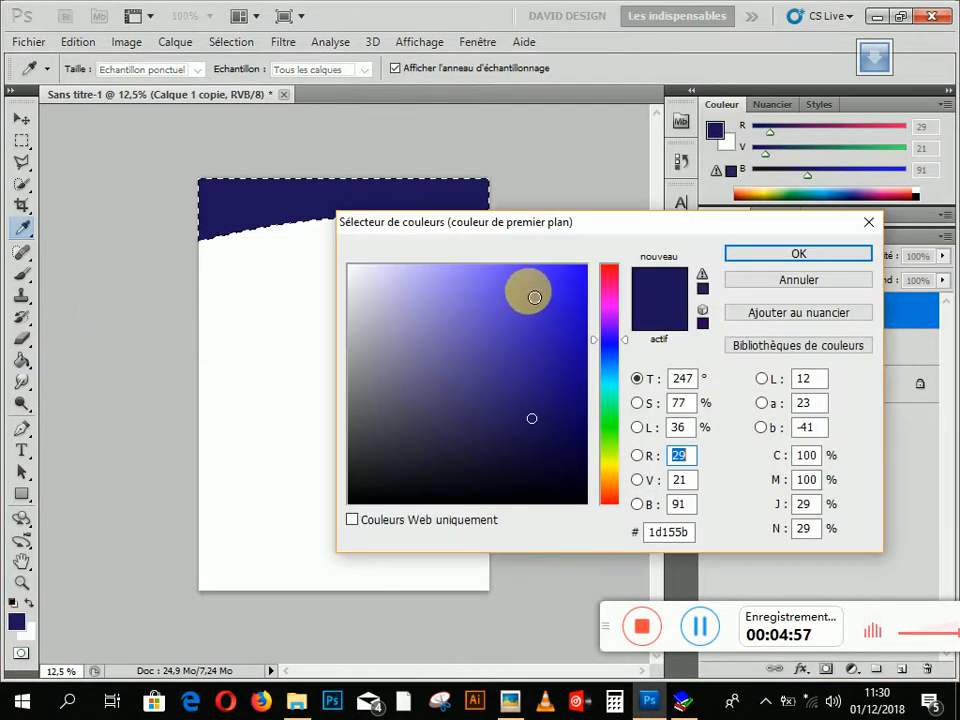
click(614, 370)
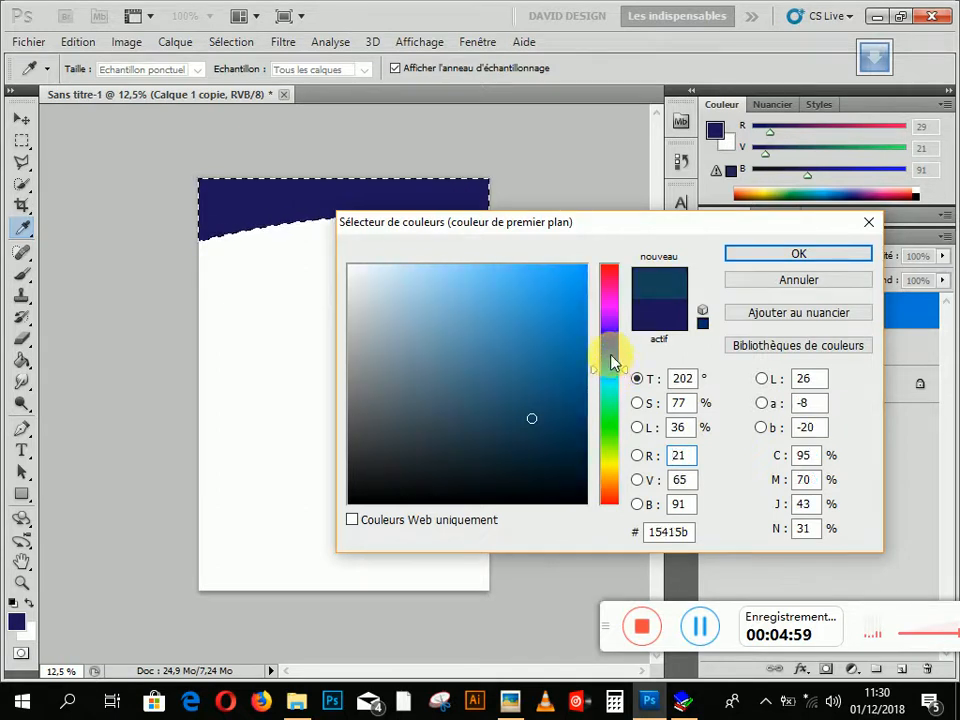
click(786, 255)
key(g)
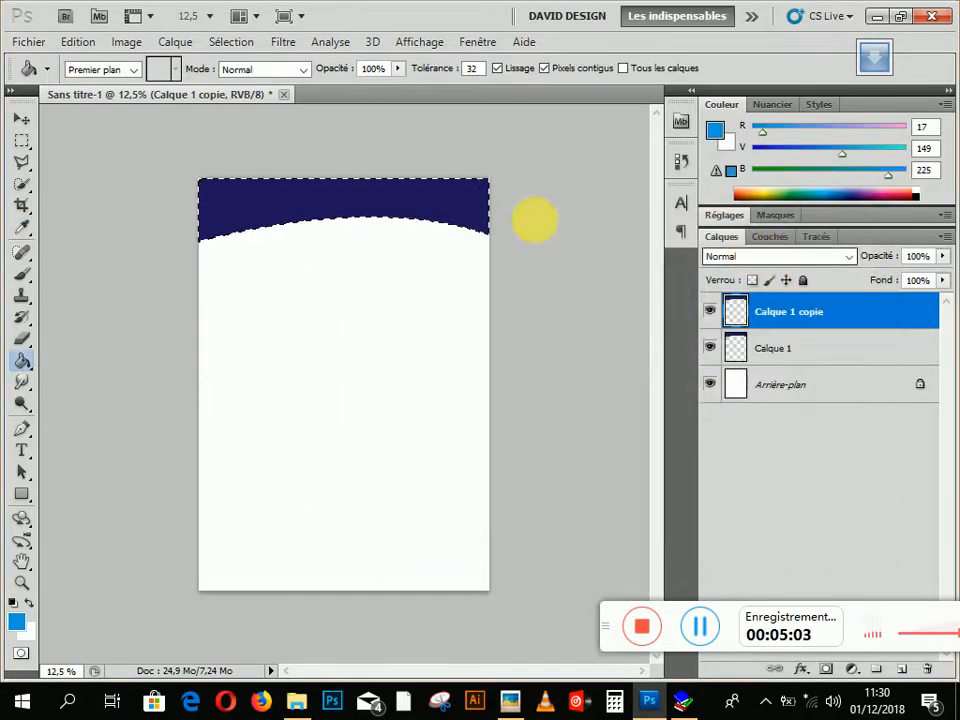
click(346, 200)
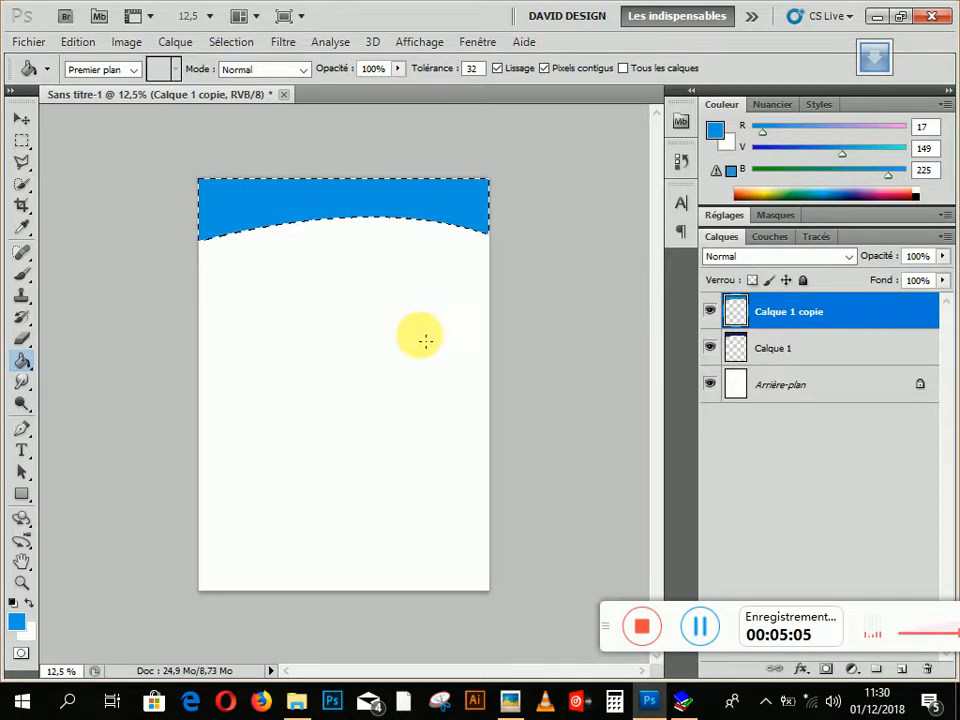
key(ctrl+d)
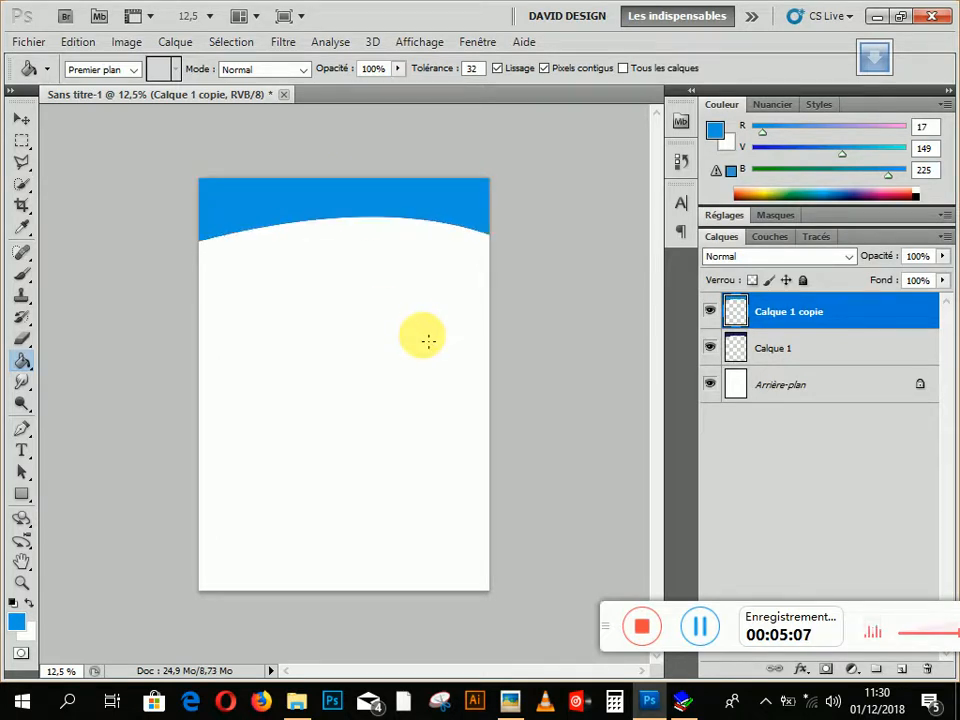
Check the reference CV, and move the blue layer Calque 1 copie below Calque 1 in the layer stack
click(509, 702)
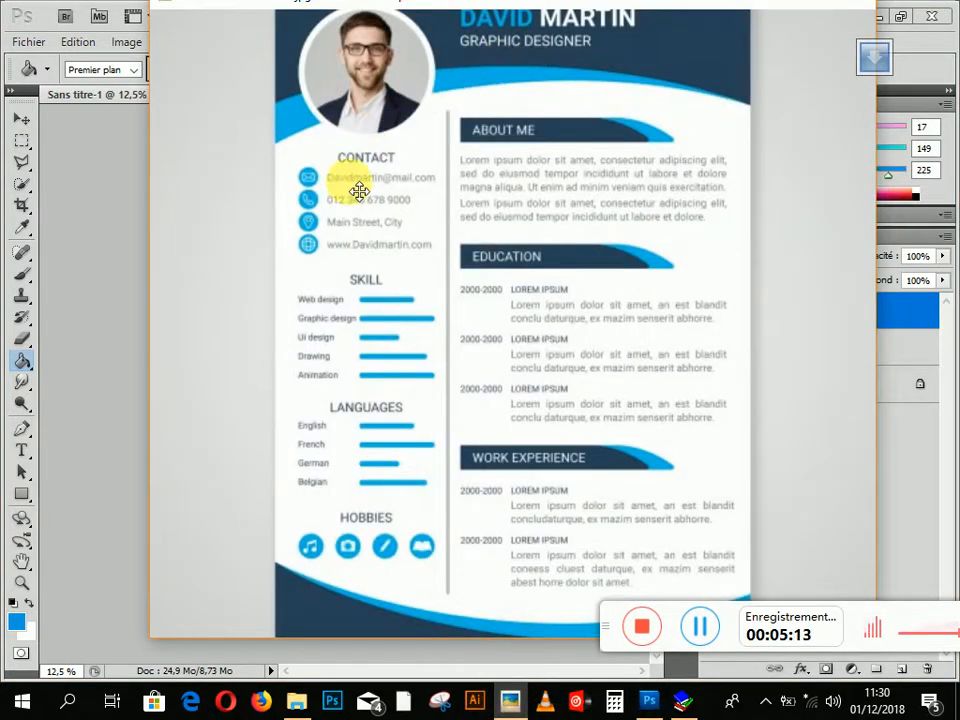
click(112, 283)
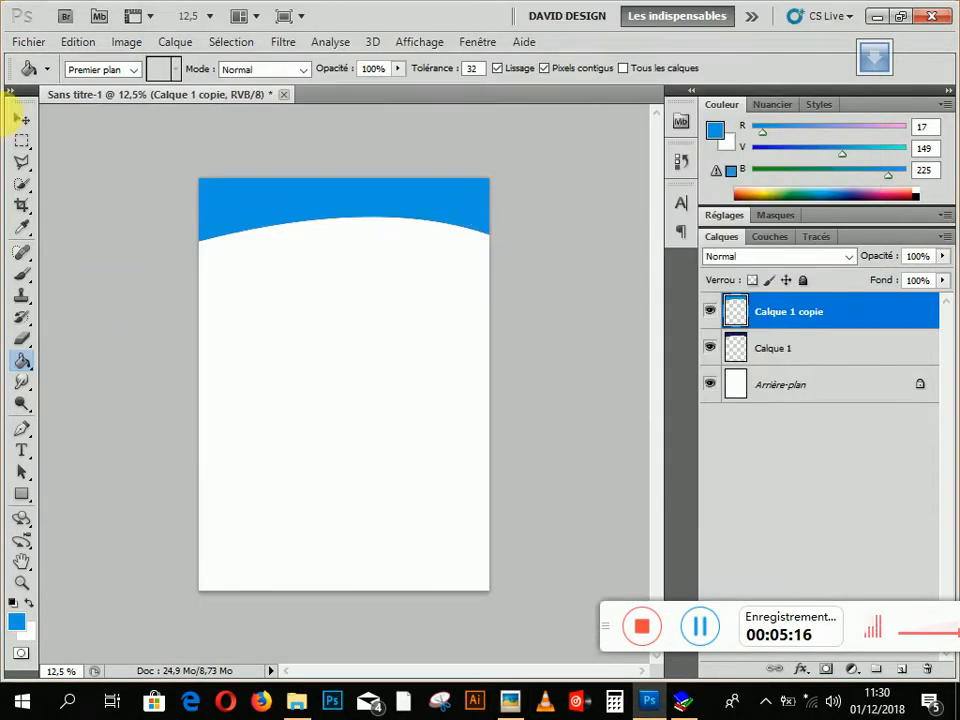
click(22, 119)
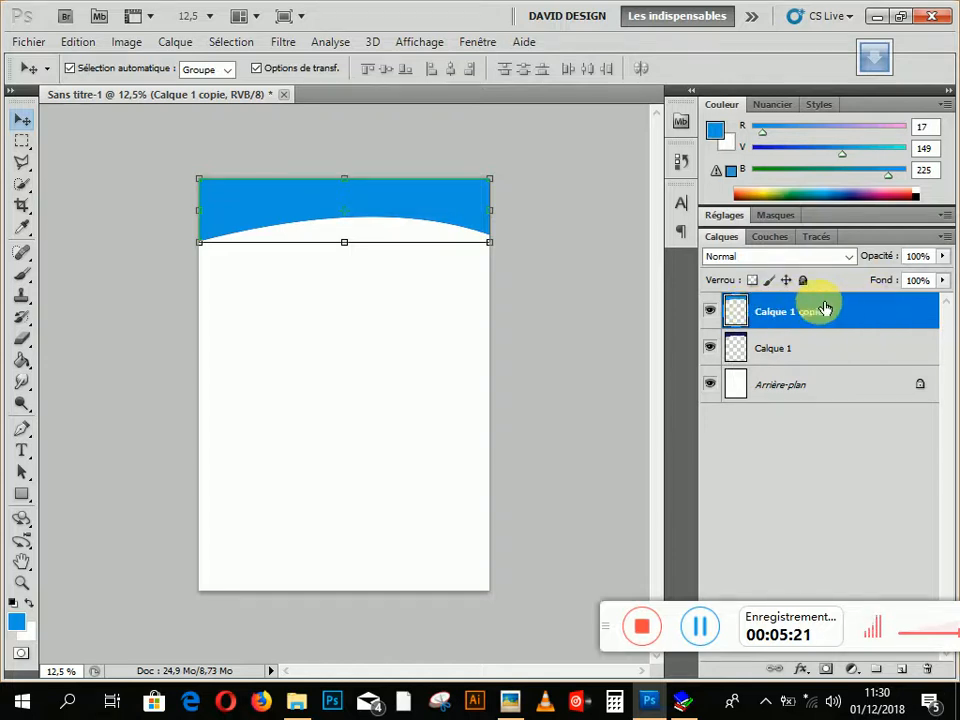
drag(816, 306, 822, 364)
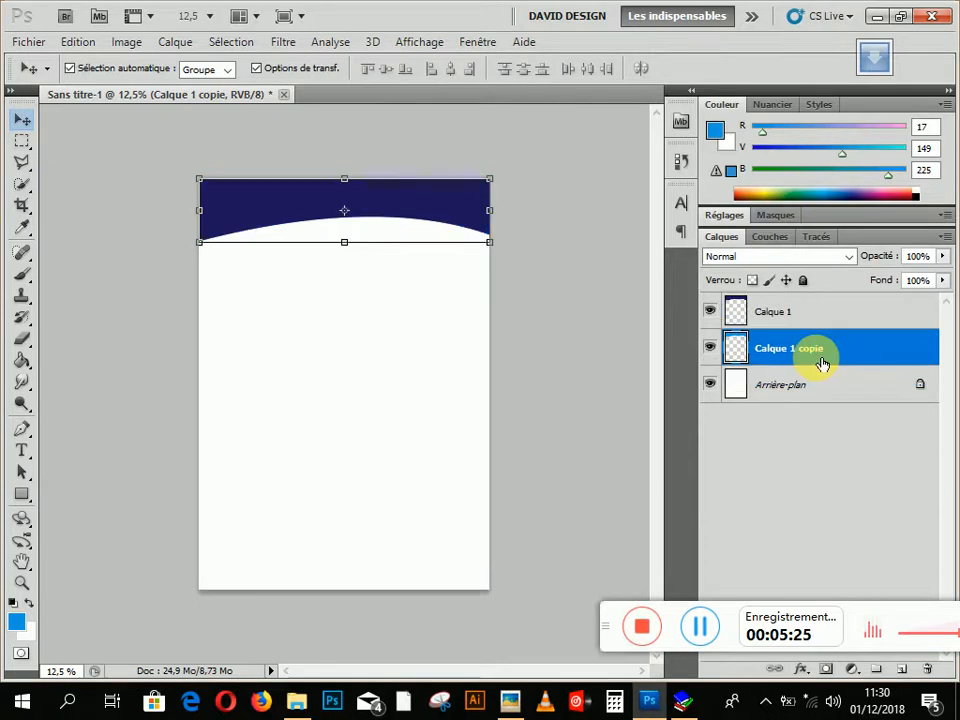
Nudge the blue header copy straight down so that it forms a blue band beneath the dark blue curve
key(shift+Down)
key(shift+Down)
key(shift+Down)
key(shift+Down)
key(shift+Down)
key(shift+Down)
key(shift+Down)
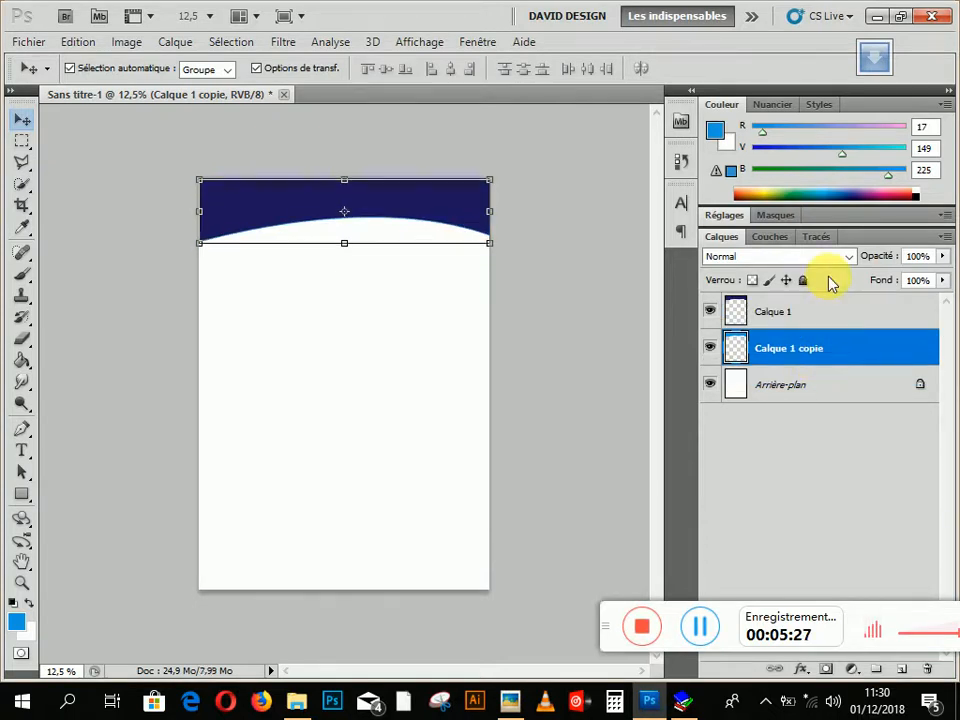
key(shift+Down)
key(shift+Down)
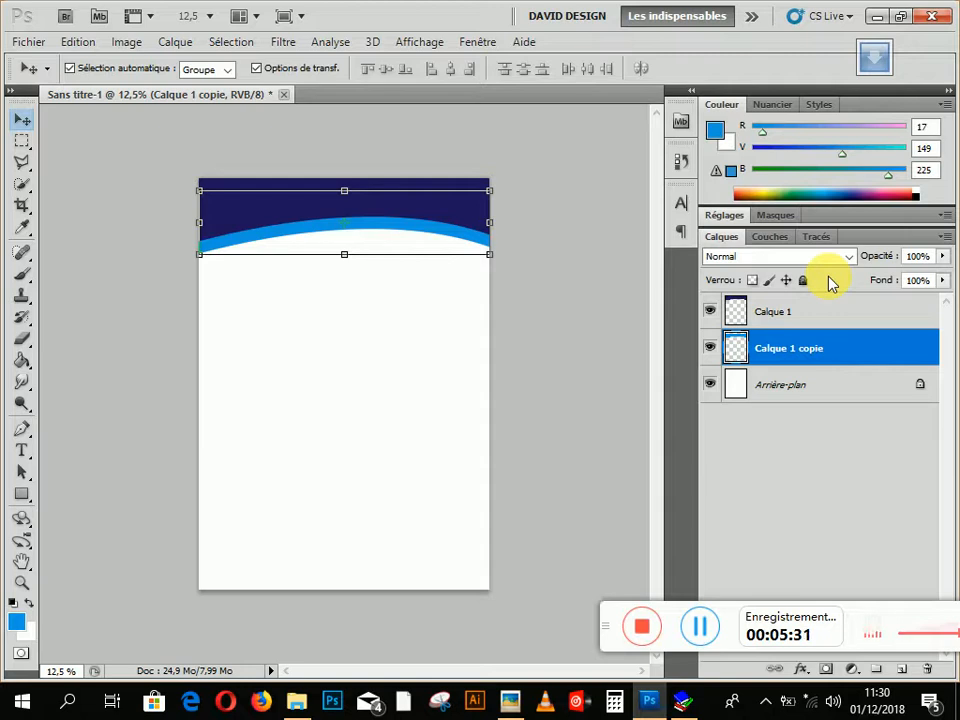
key(shift+Down)
key(shift+Down)
key(shift+Down)
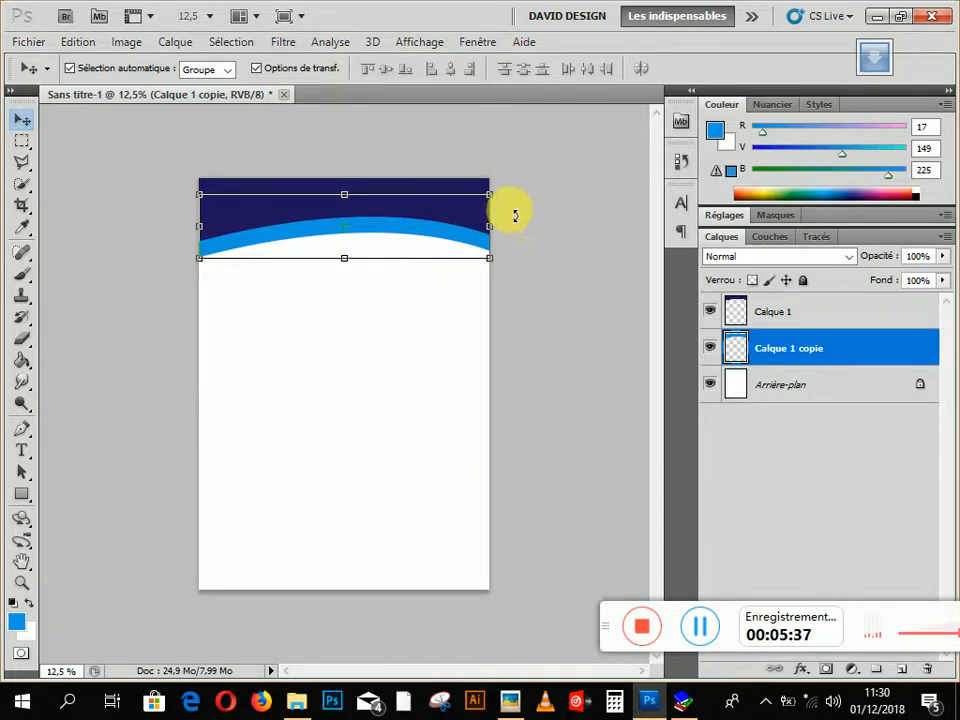
Rotate the blue shape to -5.22° and reposition it so the band tapers off along the dark curve's right end
mouse_move(504, 189)
mouse_down()
mouse_move(506, 180)
mouse_move(495, 199)
mouse_up()
drag(299, 233, 286, 230)
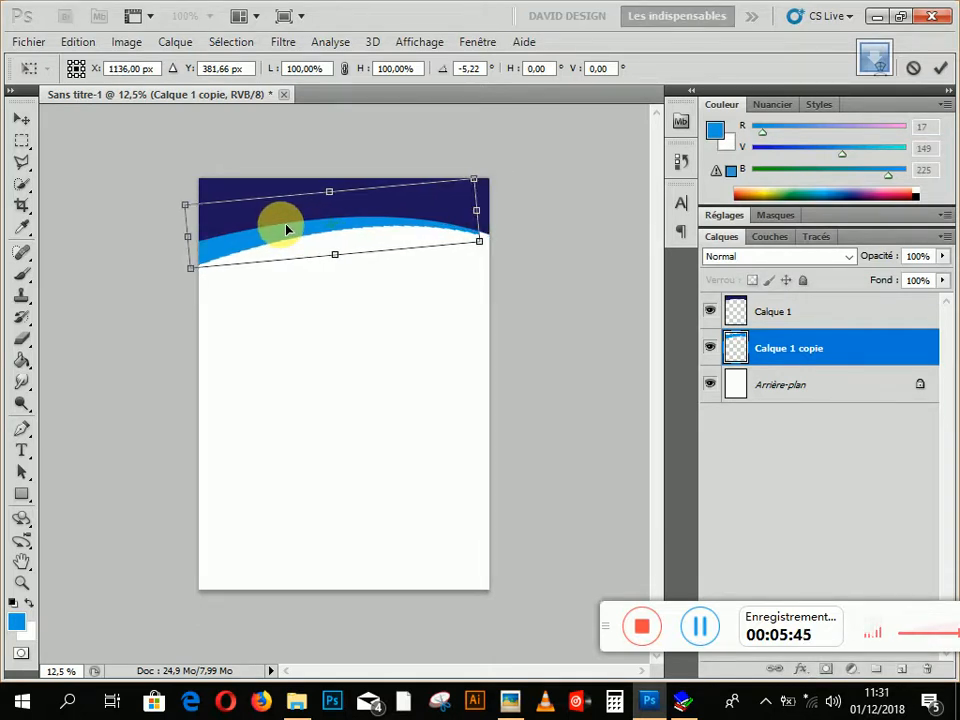
key(ctrl+z)
key(Up)
key(Up)
key(Up)
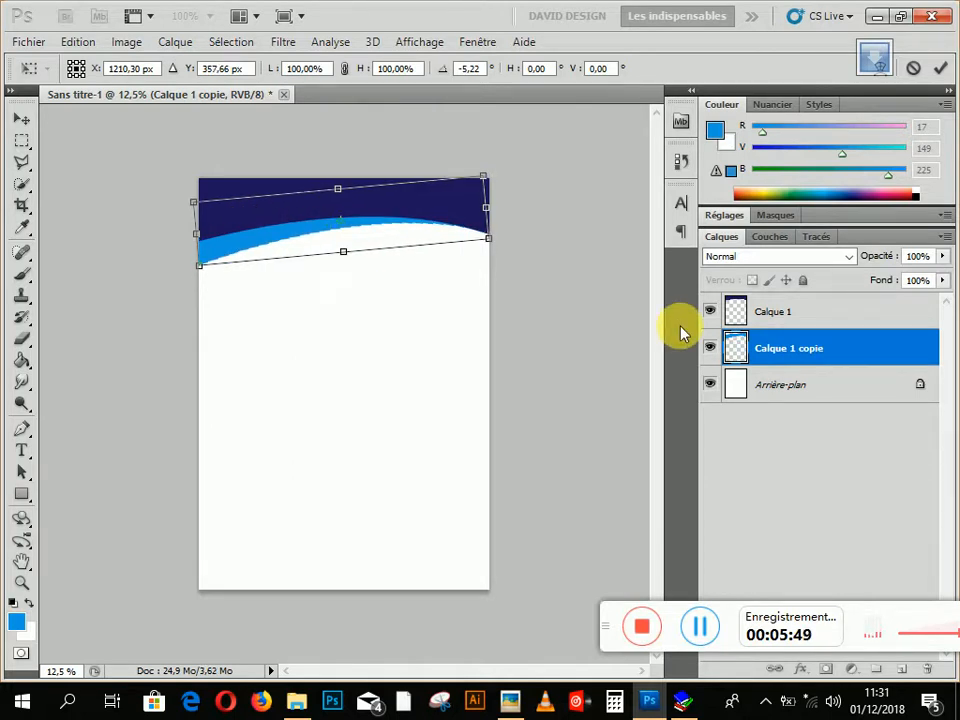
key(Return)
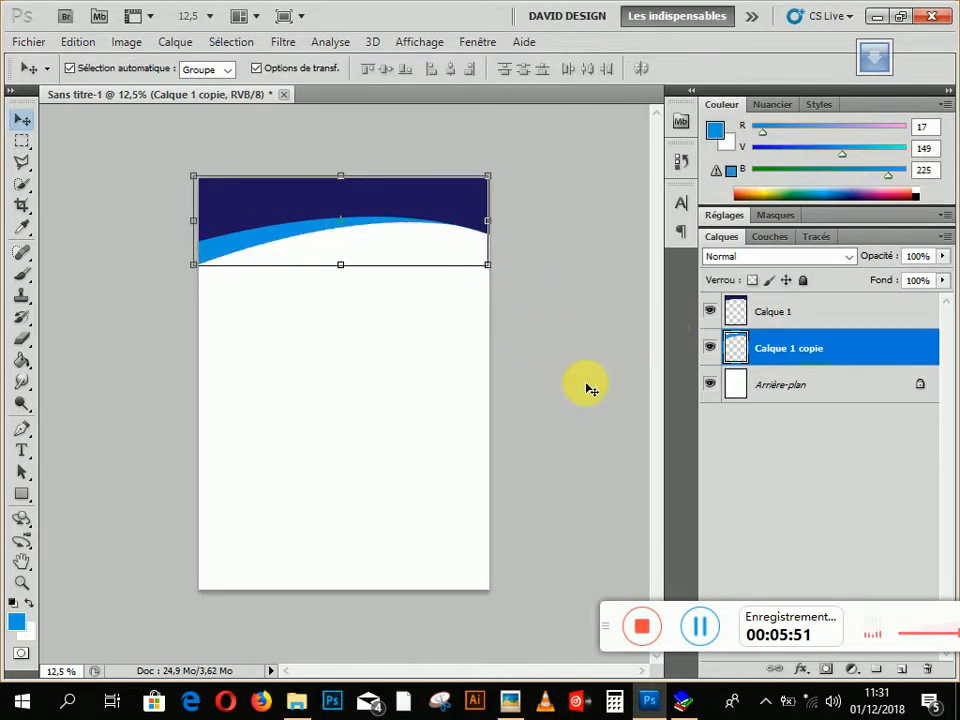
click(590, 452)
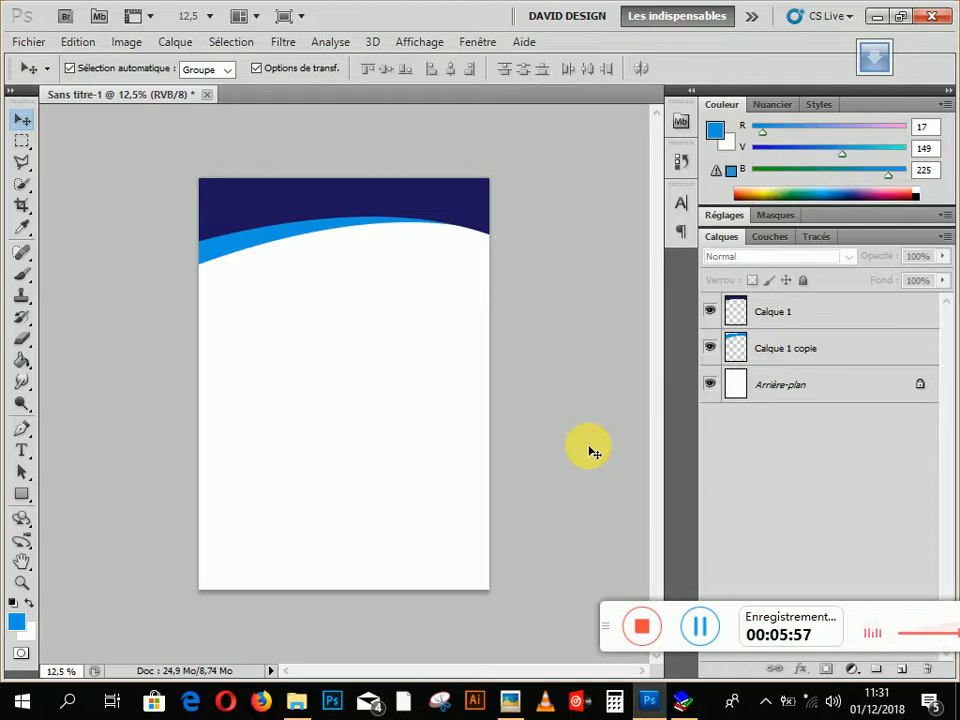
Group the two header layers, Calque 1 and Calque 1 copie, and convert the group into a smart object
click(508, 702)
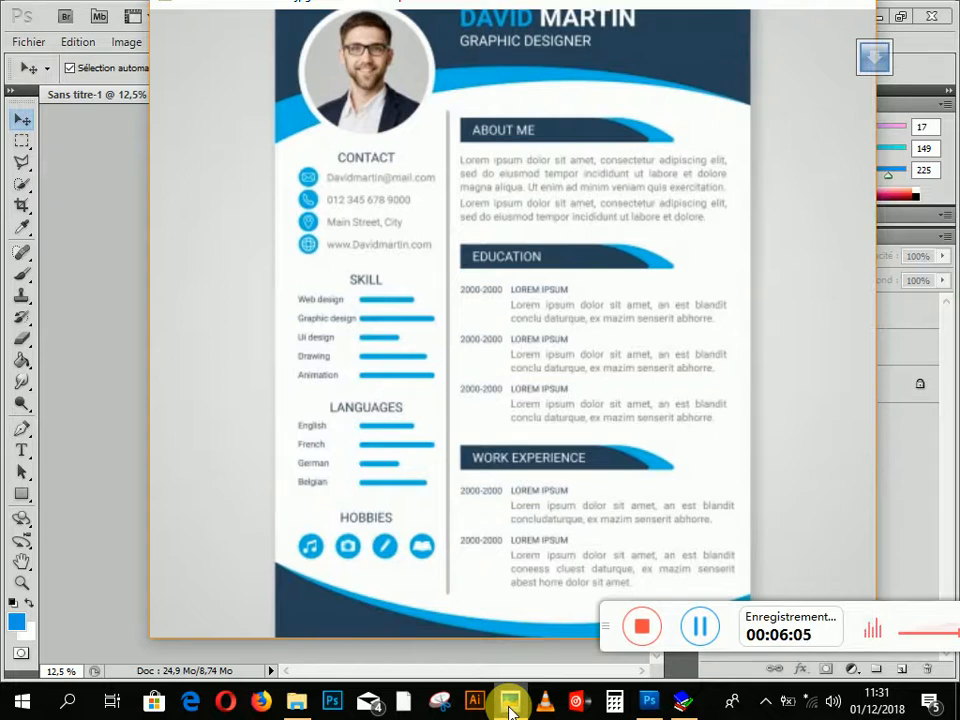
click(510, 704)
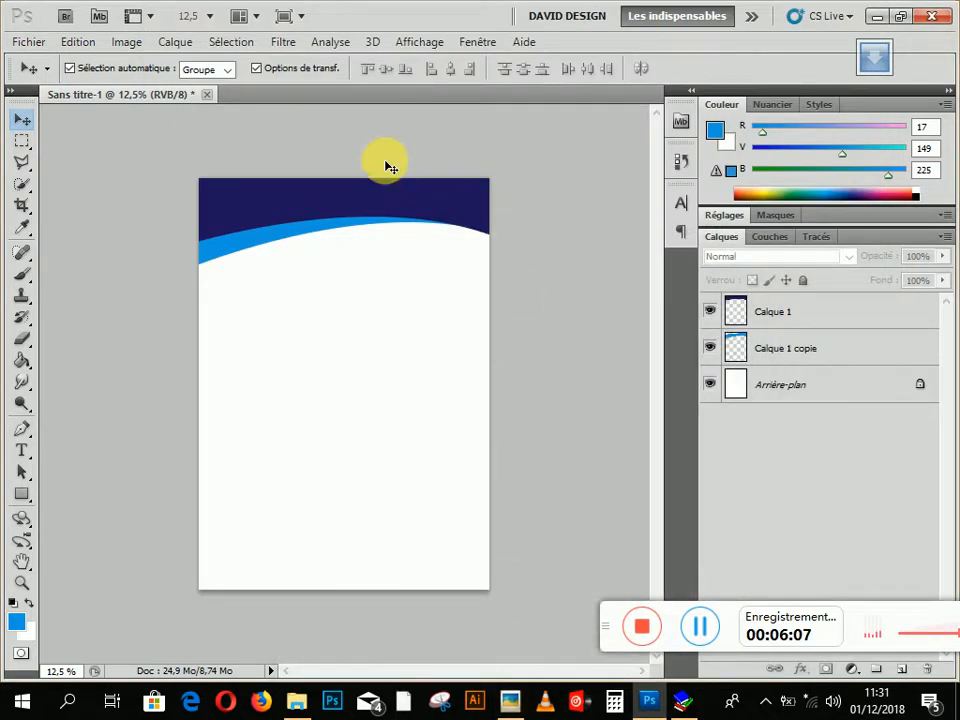
drag(117, 151, 290, 308)
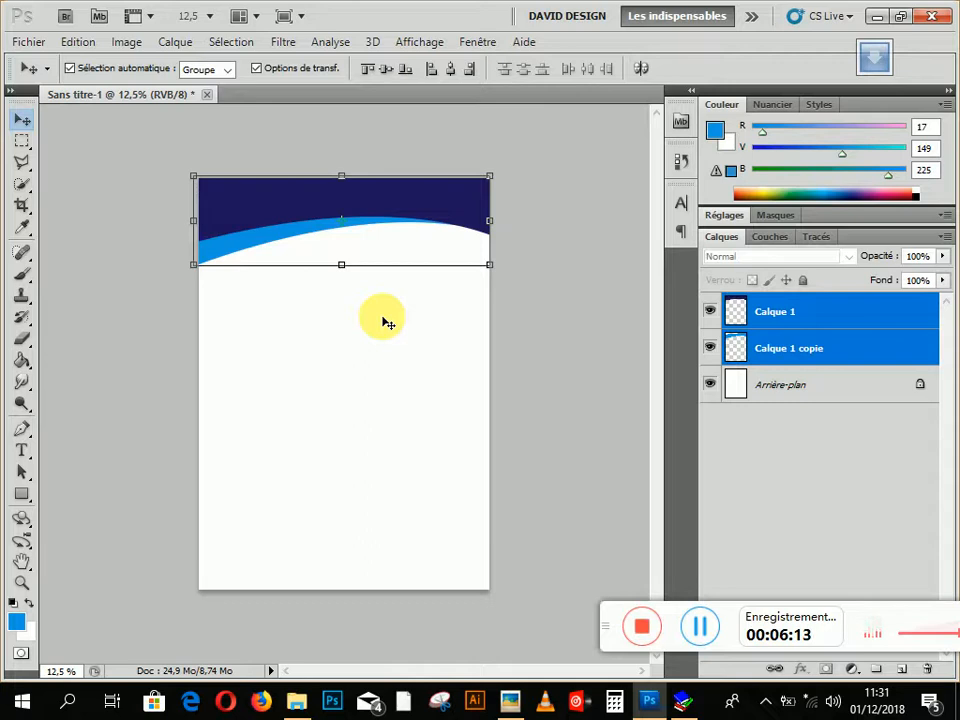
click(512, 706)
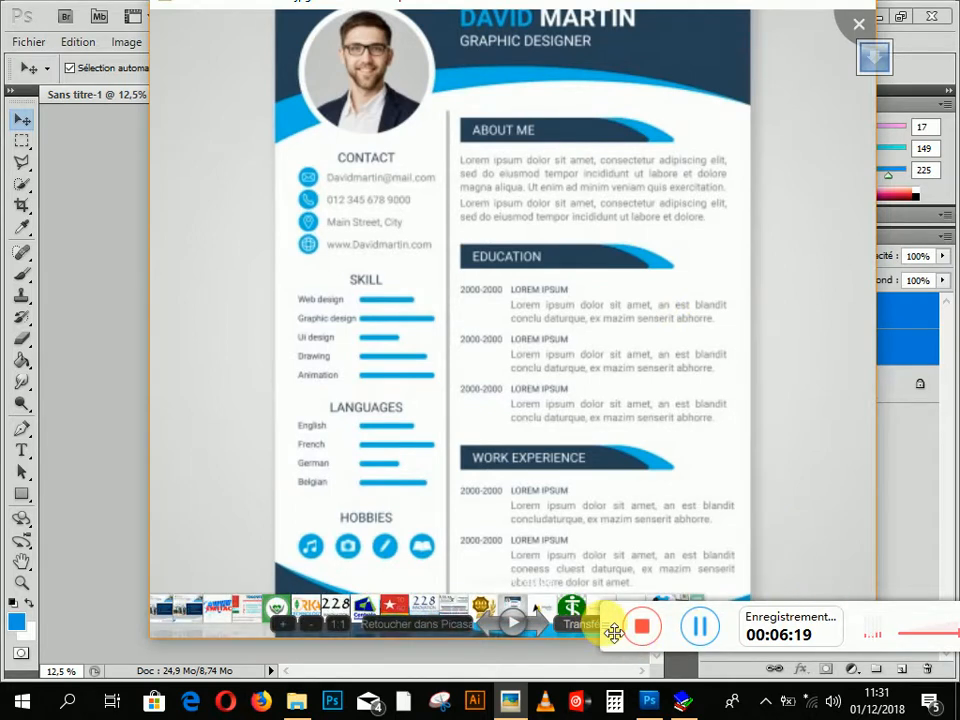
drag(613, 632, 613, 679)
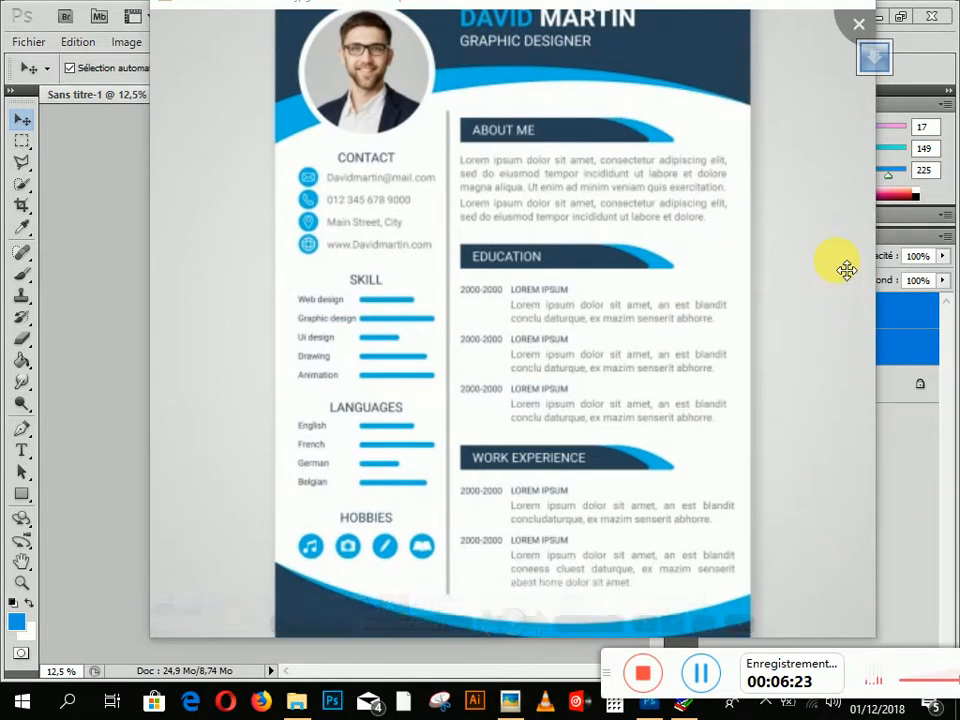
click(93, 131)
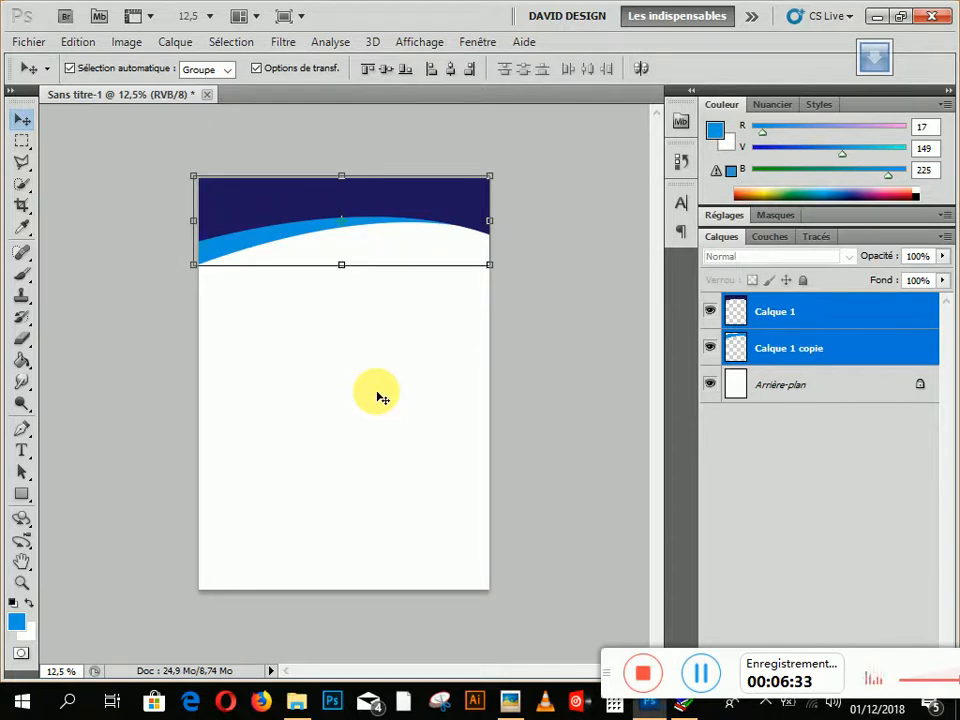
key(ctrl+g)
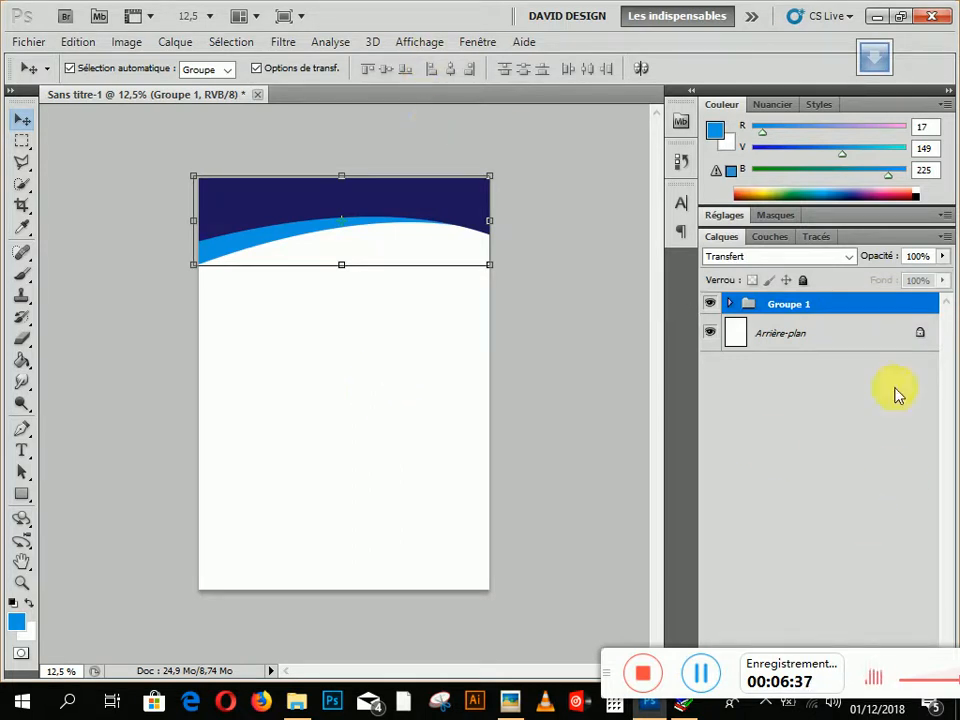
right_click(820, 312)
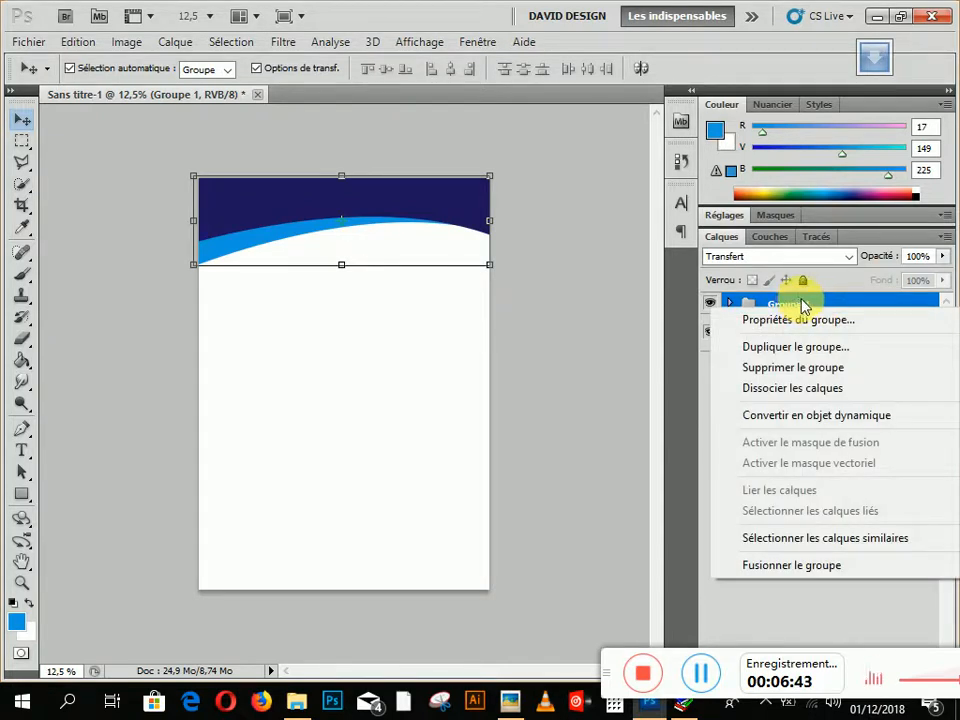
click(807, 424)
Shift the header object slightly upward and place a duplicate of it in the lower part of the page
mouse_move(422, 202)
mouse_down()
mouse_move(420, 90)
mouse_move(465, 377)
mouse_move(407, 229)
mouse_move(427, 210)
mouse_move(420, 196)
mouse_up()
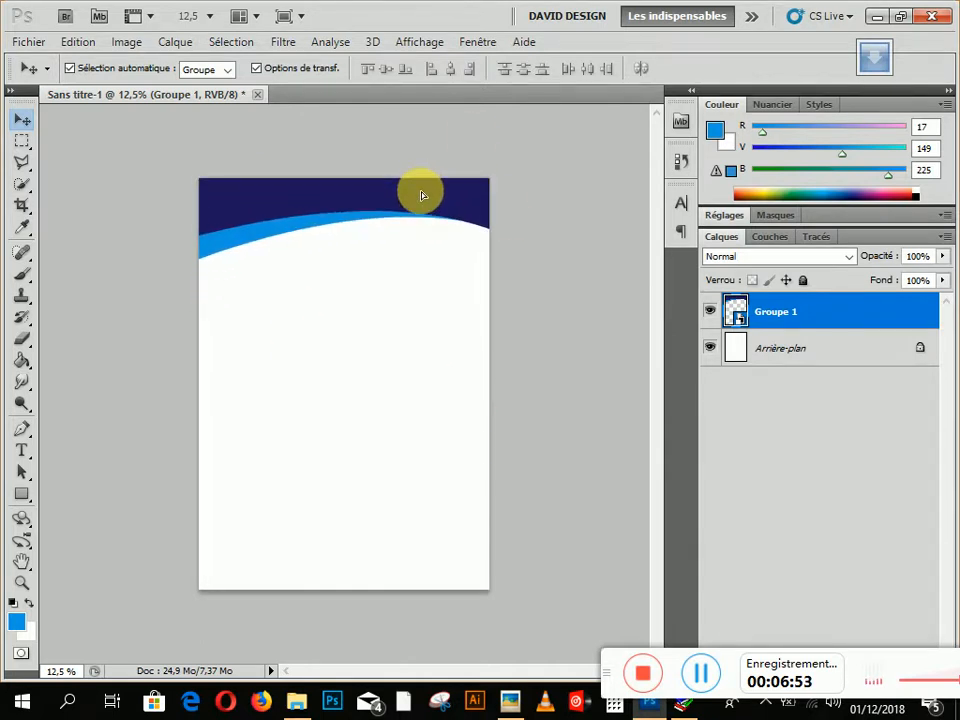
click(520, 360)
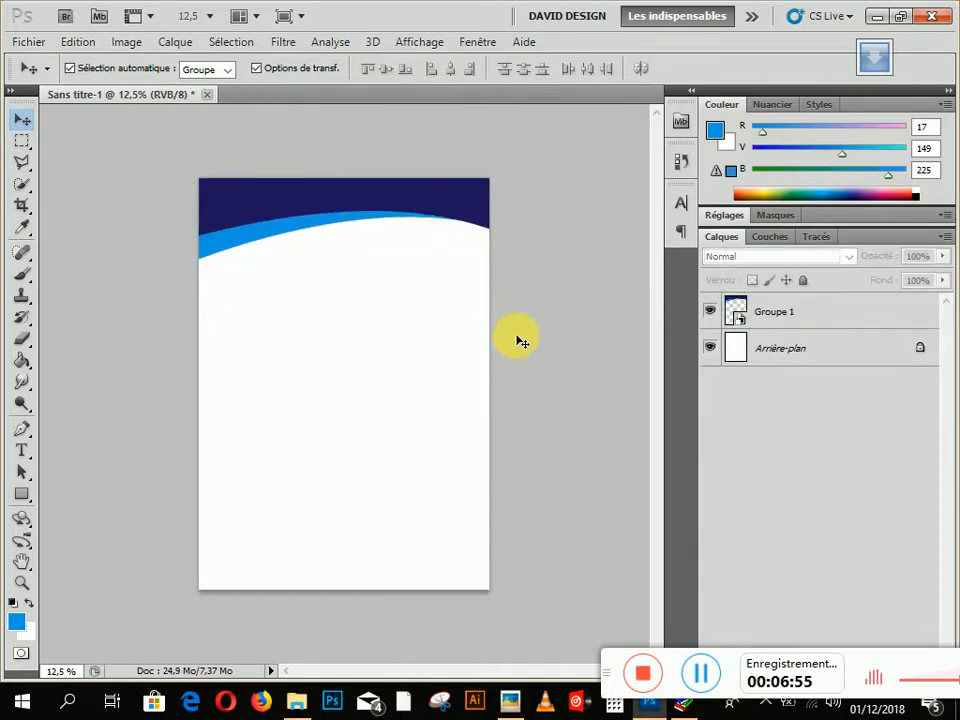
click(476, 198)
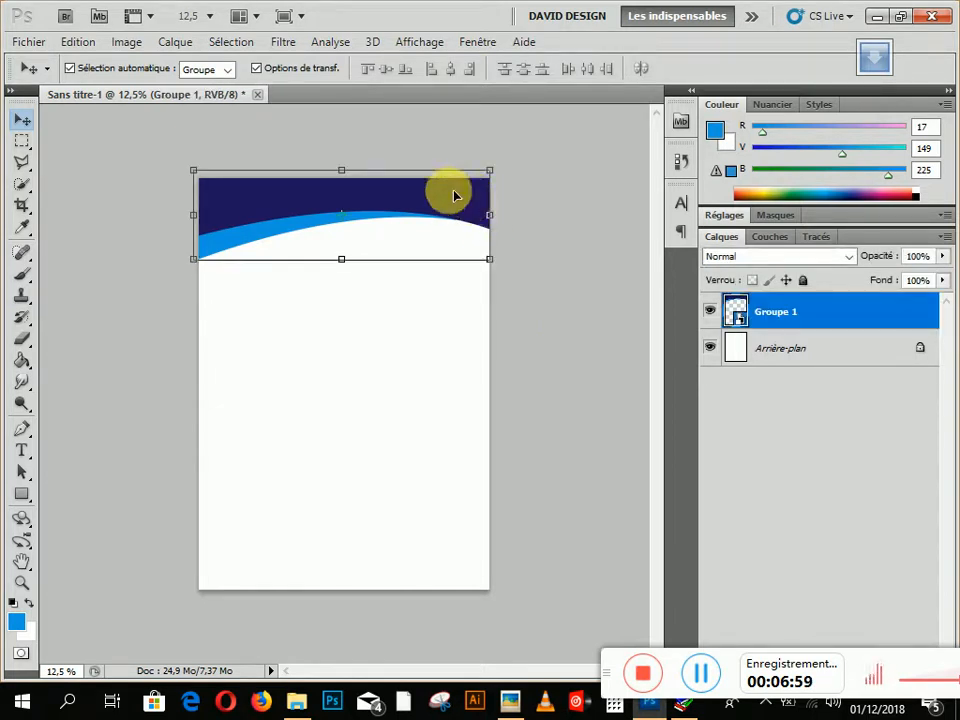
drag(426, 195, 432, 503)
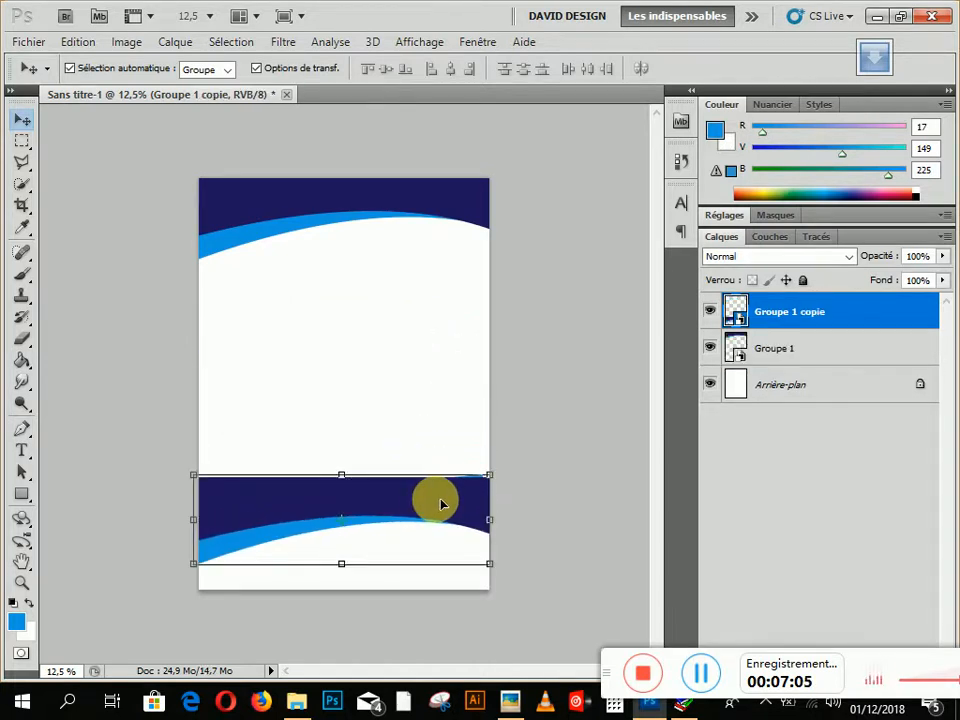
Flip the lower header copy vertically and horizontally with Free Transform to match the footer of the reference CV
key(ctrl+t)
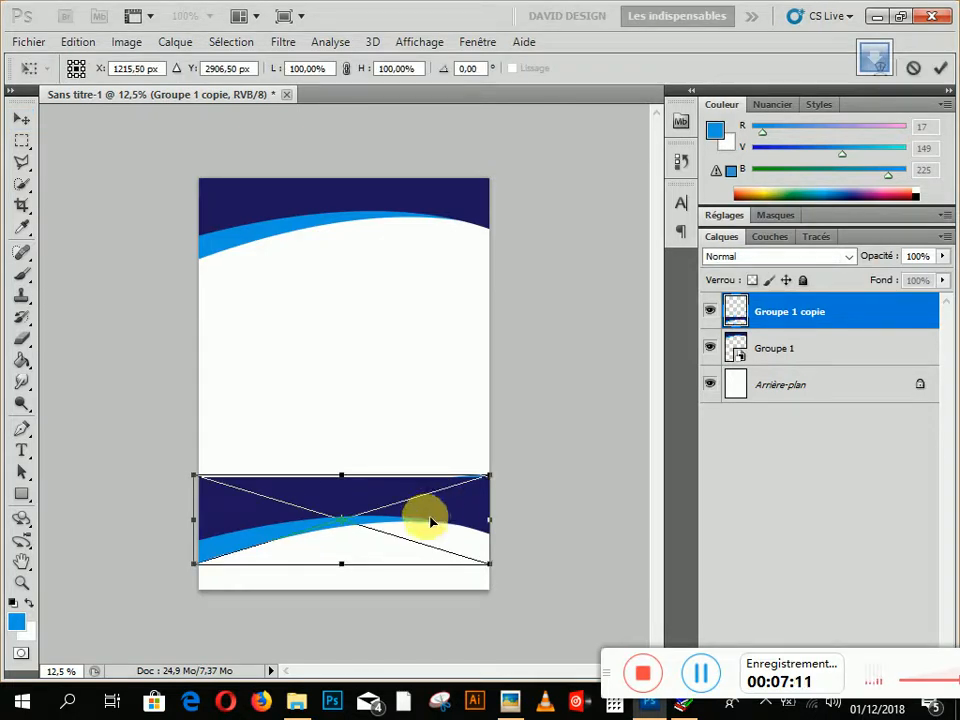
right_click(430, 520)
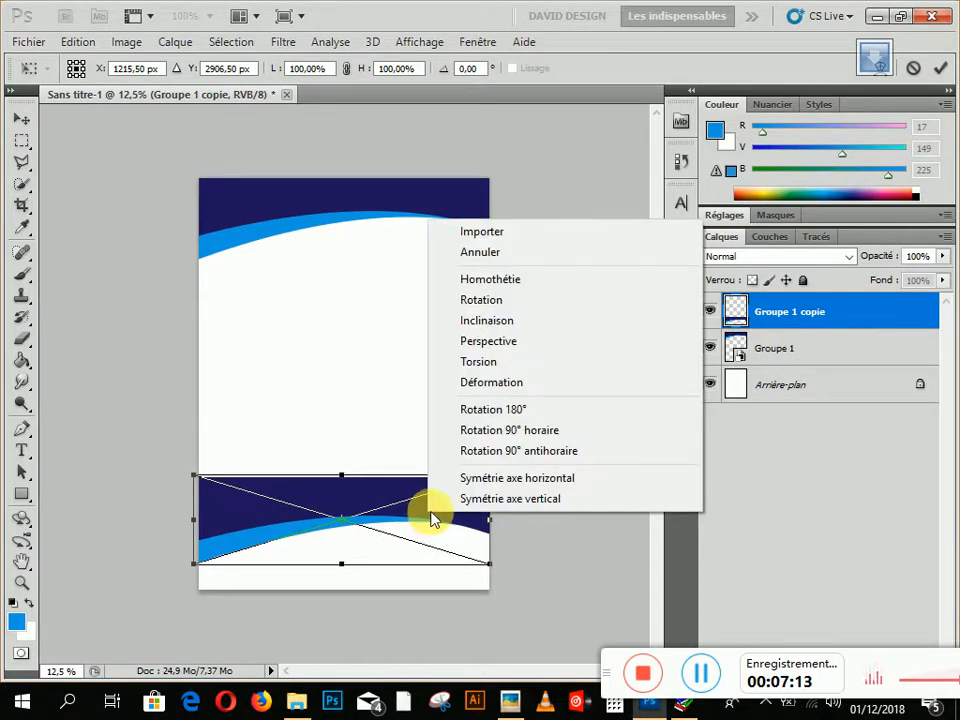
click(560, 503)
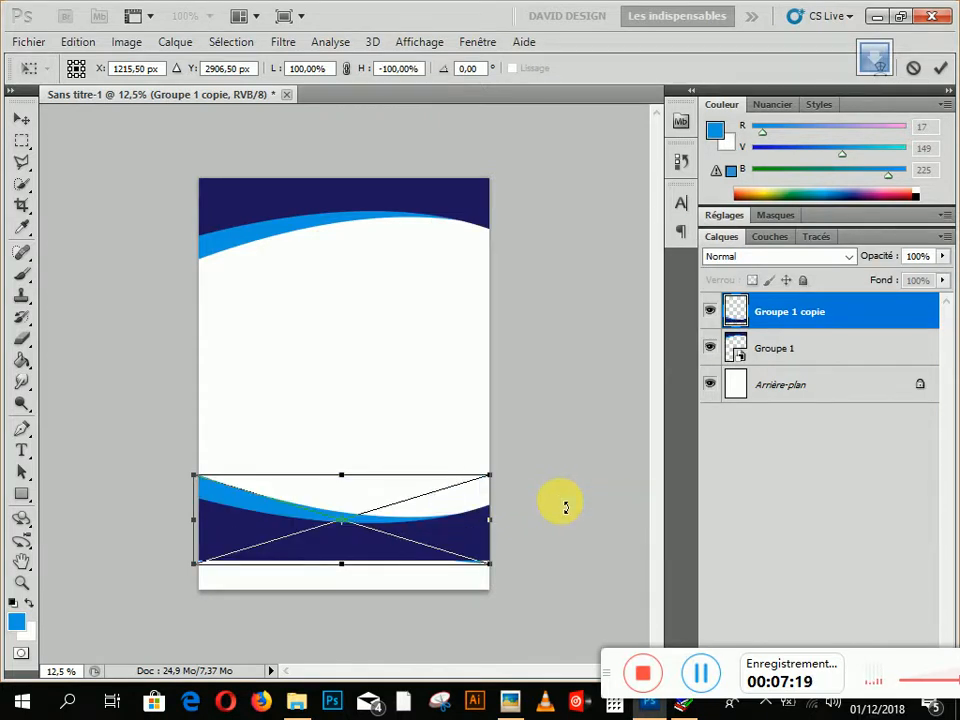
click(511, 703)
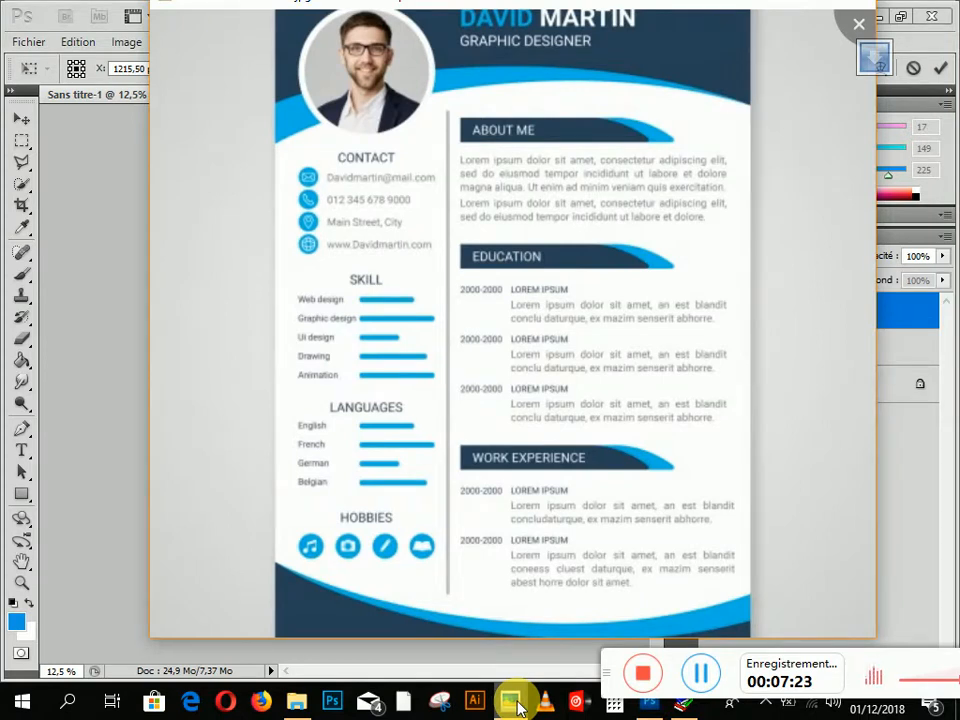
click(511, 703)
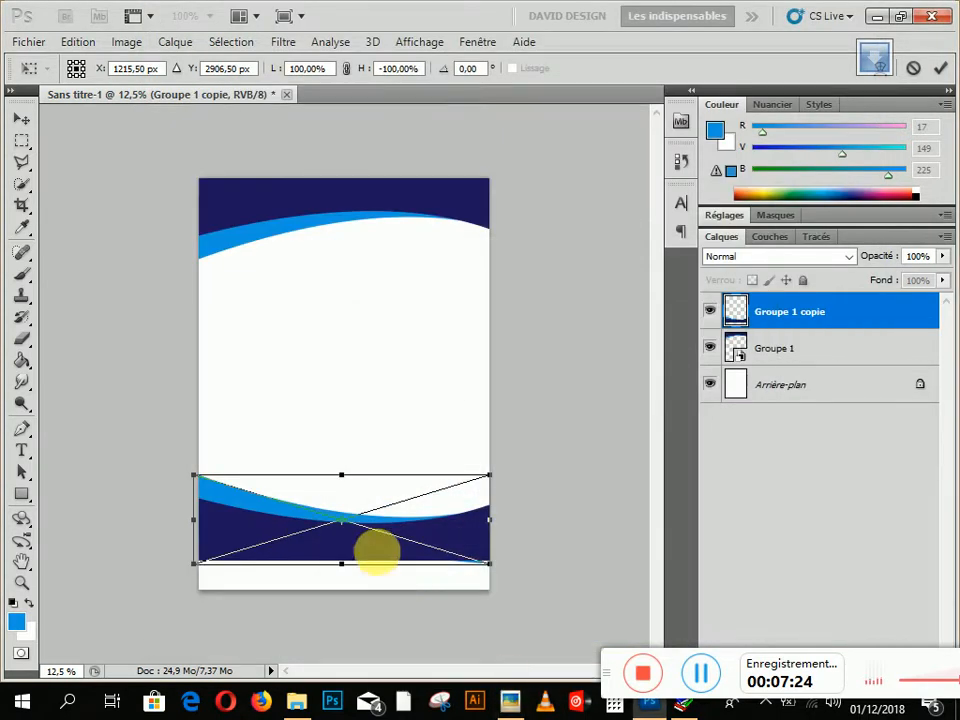
right_click(259, 528)
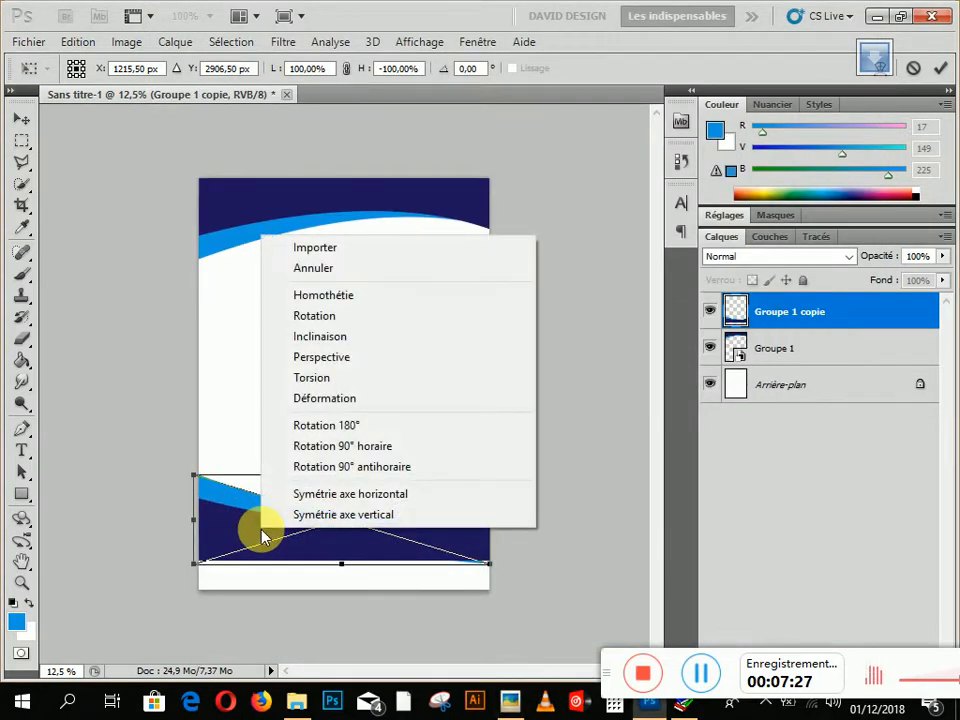
click(414, 494)
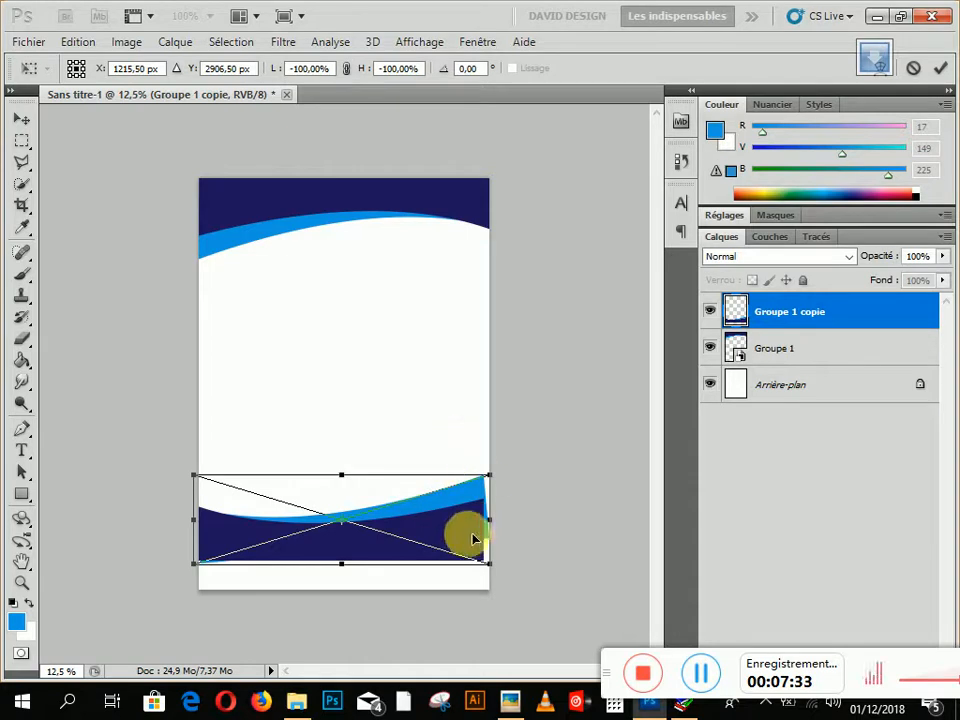
Move the flipped header copy down flush with the page's bottom edge, apply the transformation and deselect it
drag(471, 540, 478, 595)
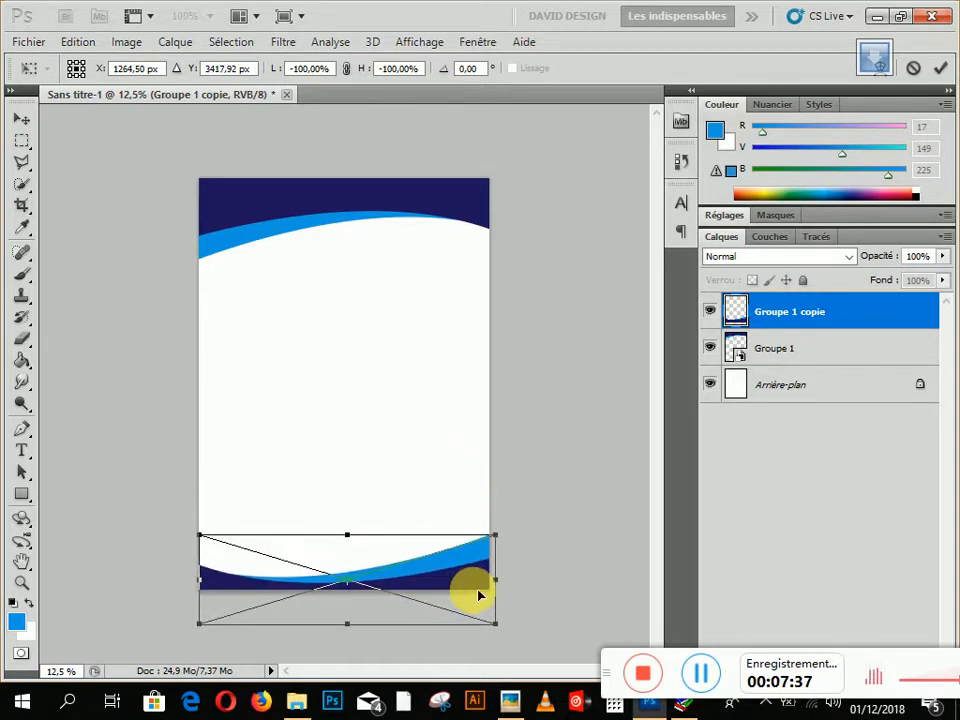
key(Return)
click(550, 505)
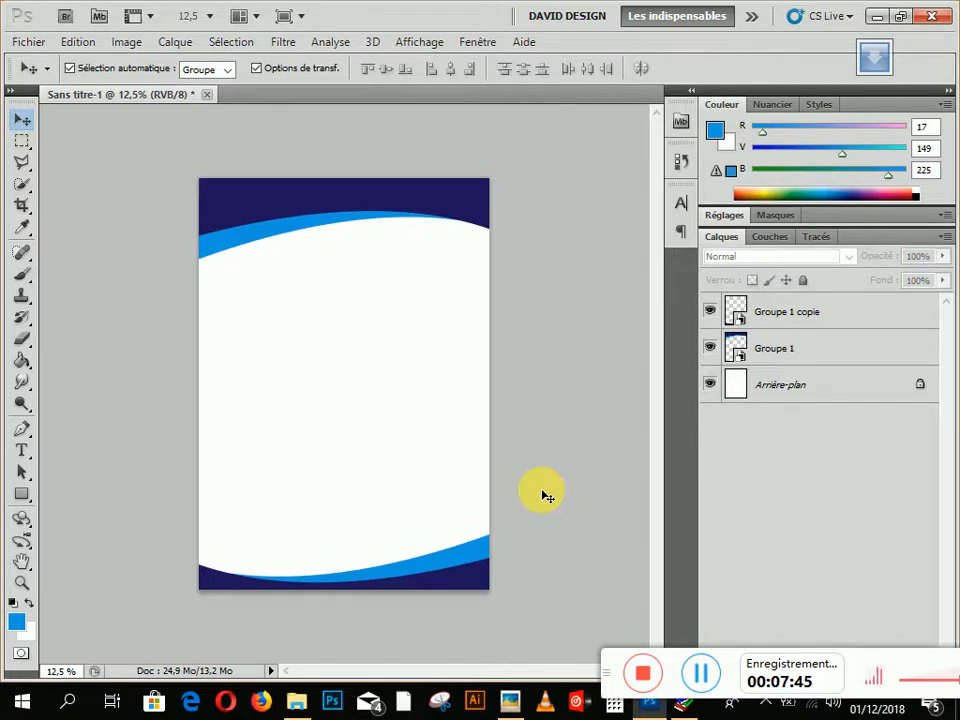
Compare the page's header and footer with the reference CV image in the Picasa photo viewer
click(510, 703)
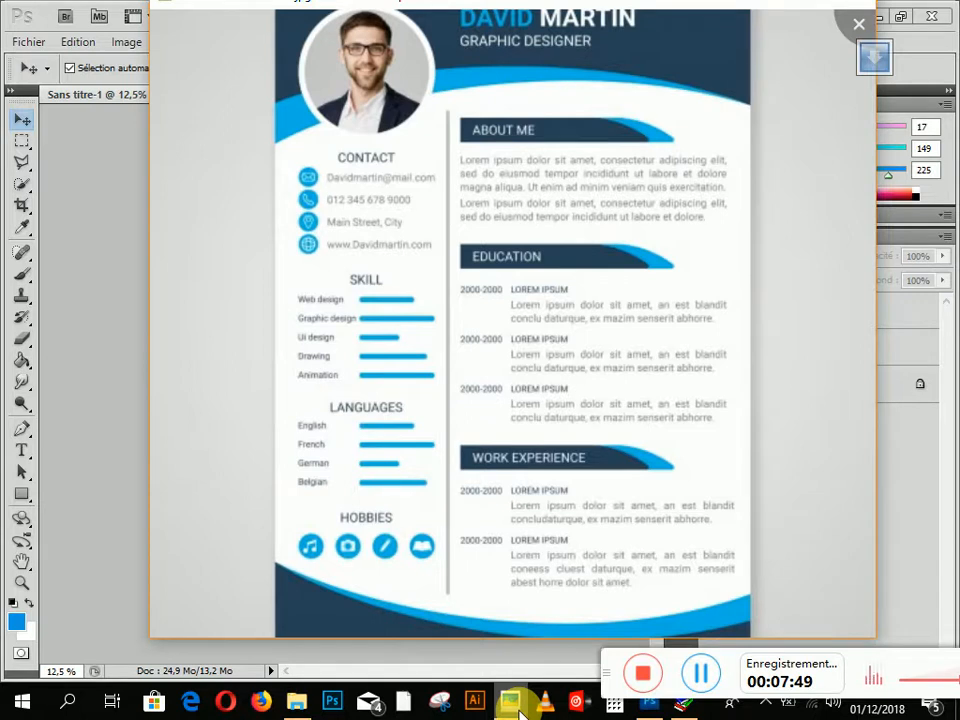
click(515, 707)
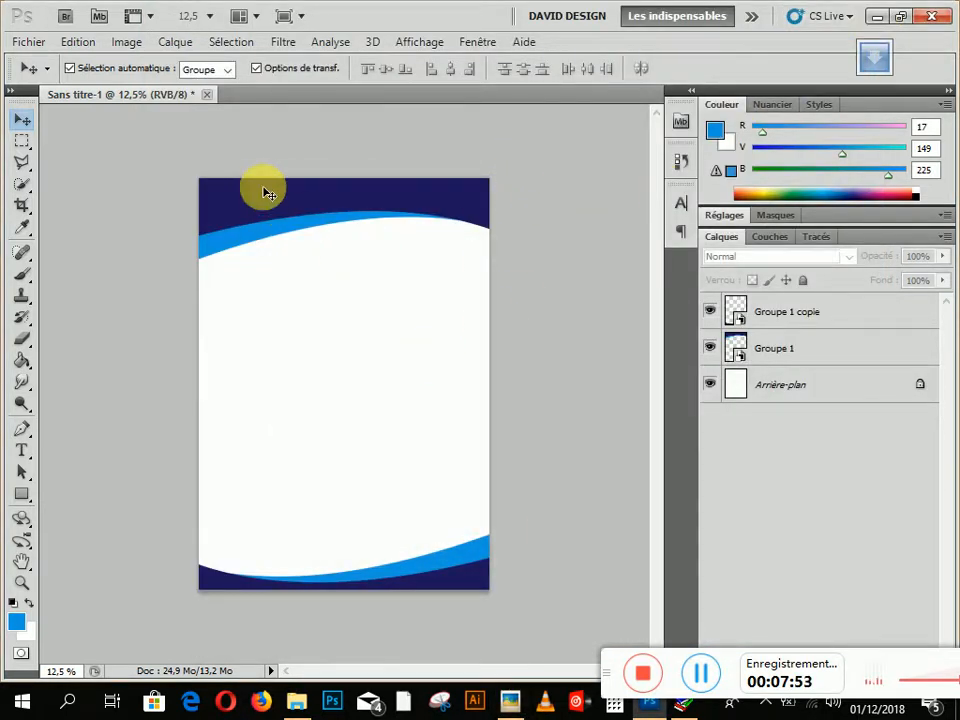
click(510, 703)
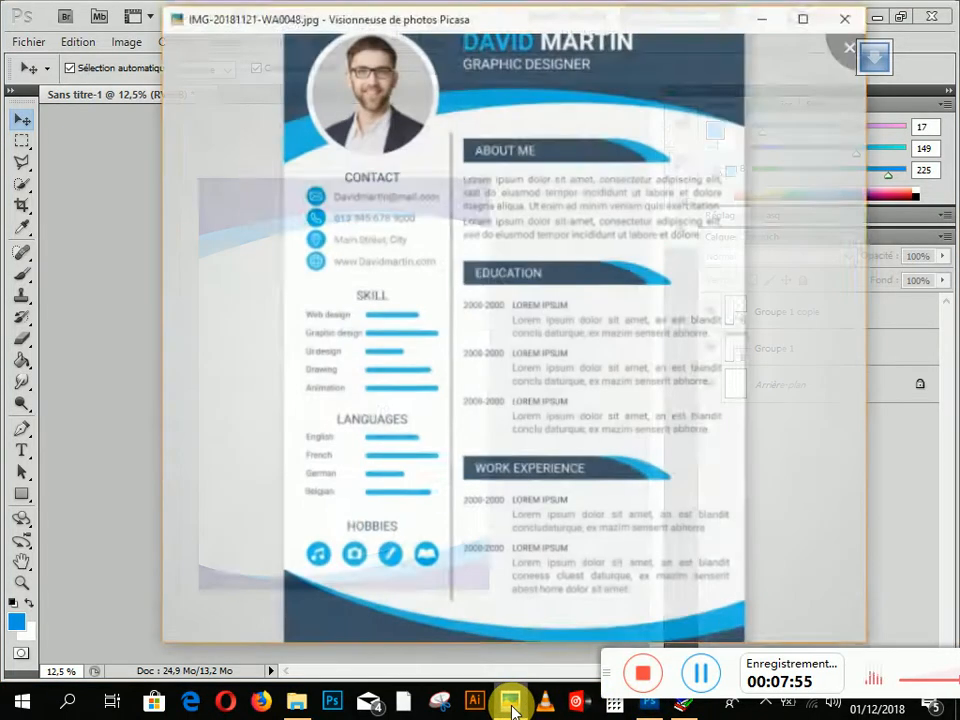
click(511, 703)
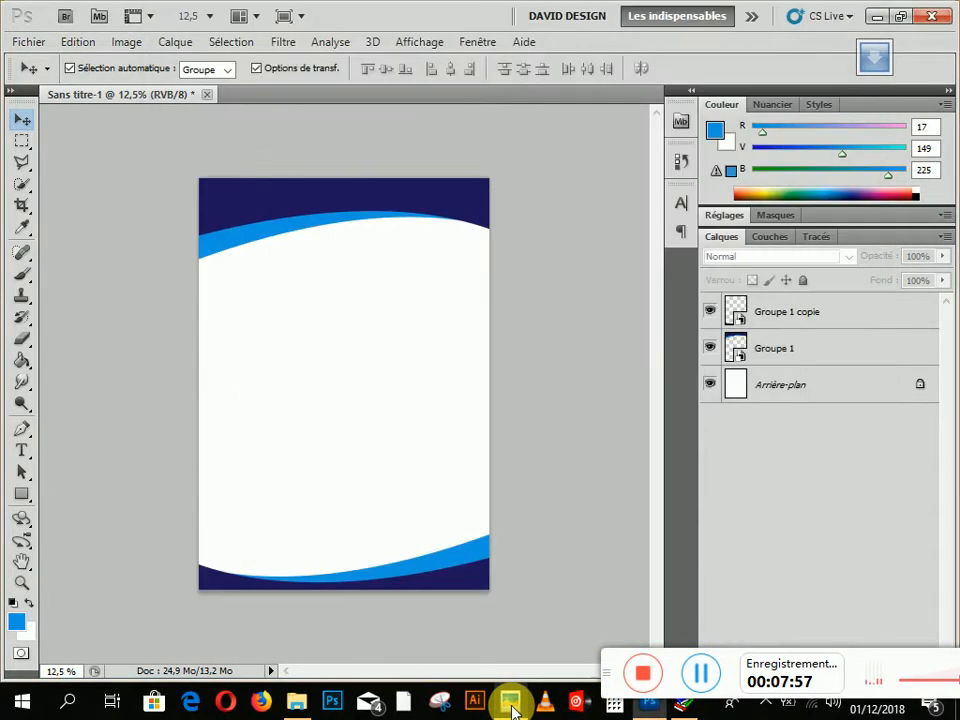
click(511, 703)
click(509, 700)
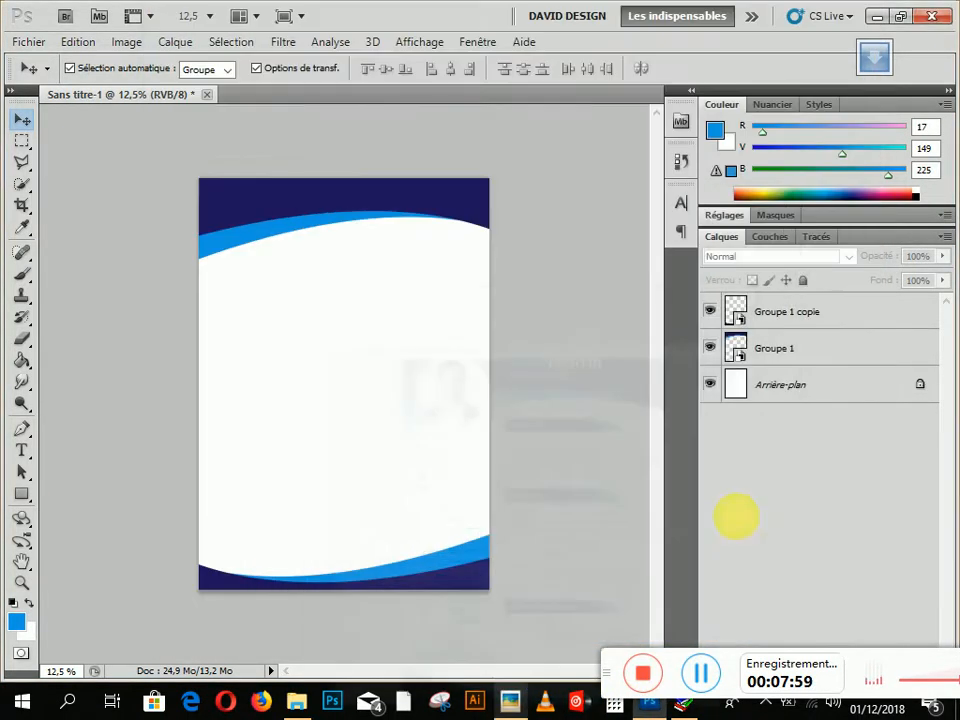
Place the portrait photo IMG_20181003_173846 from the Documents folder into the CV page in Photoshop
click(877, 17)
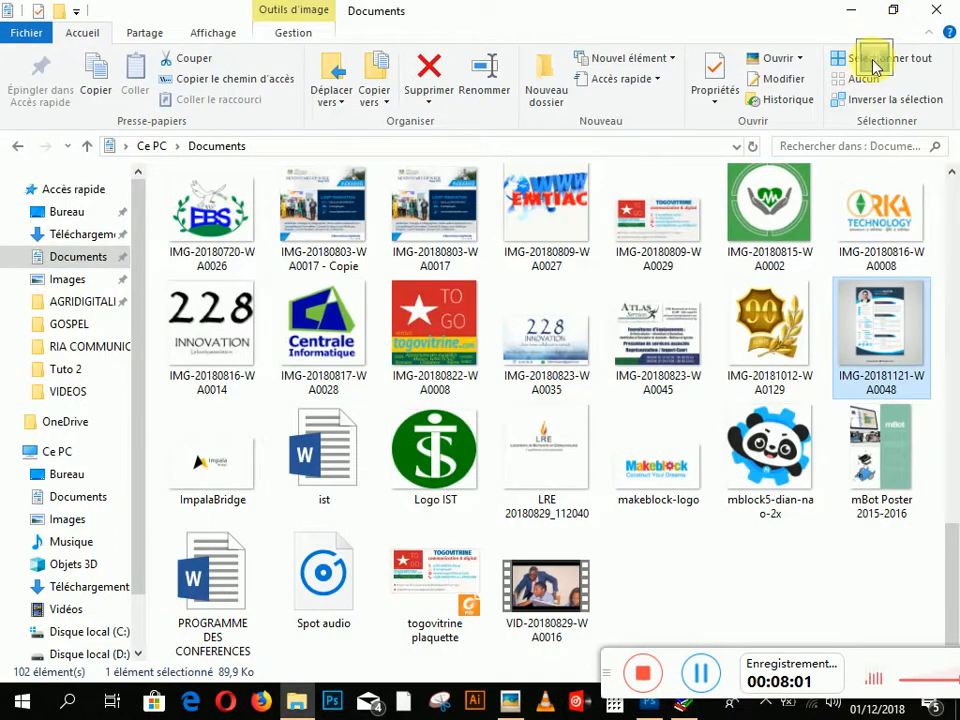
scroll(636, 321, up, 10)
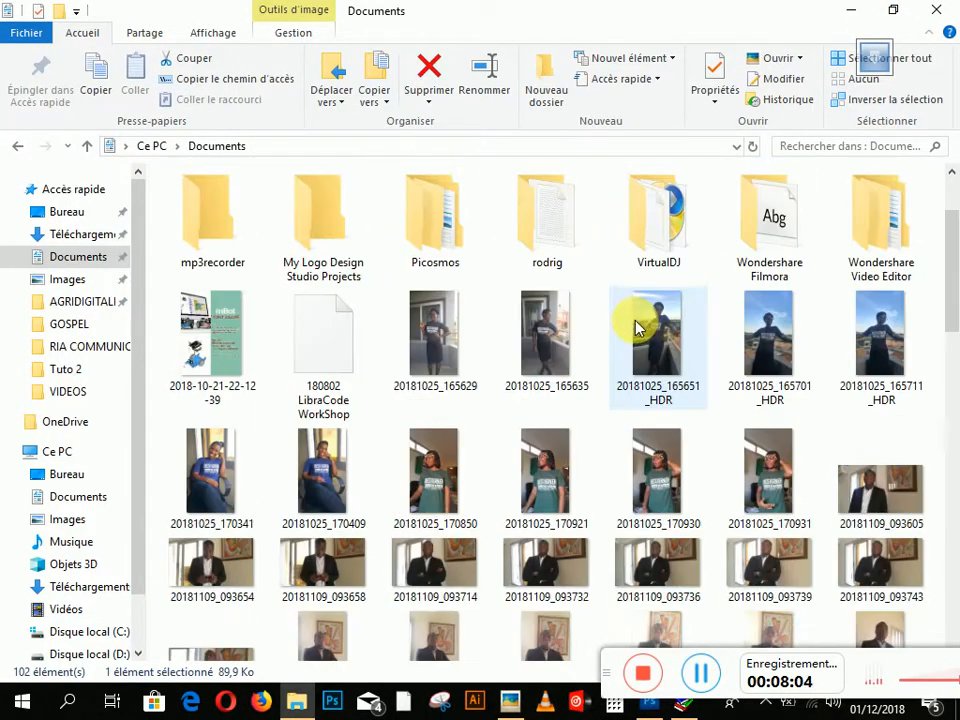
scroll(636, 325, down, 4)
scroll(636, 321, down, 3)
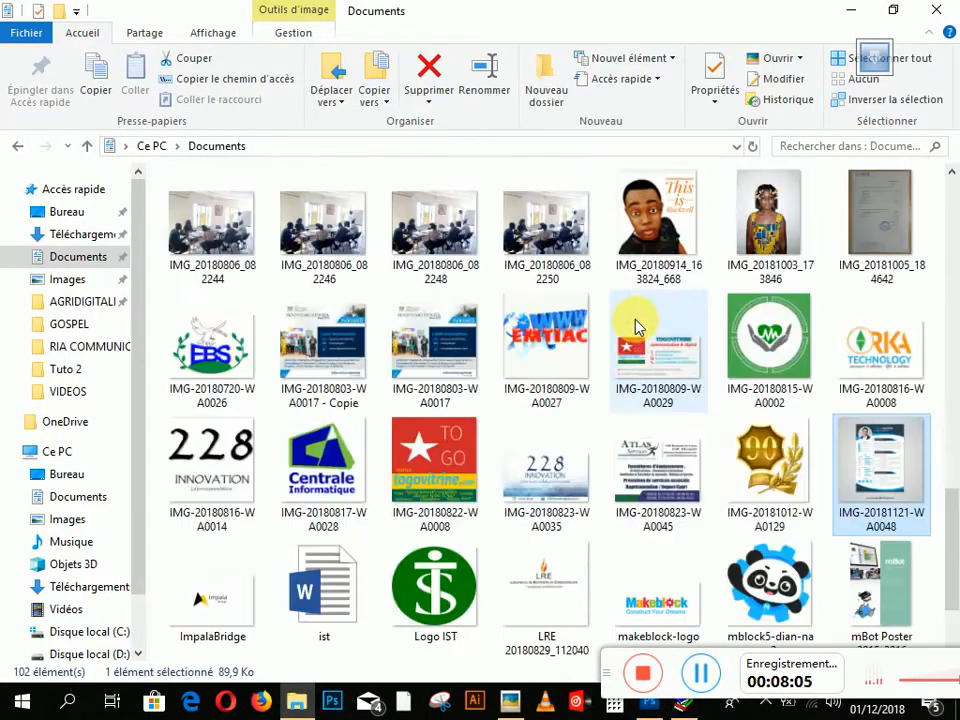
click(781, 205)
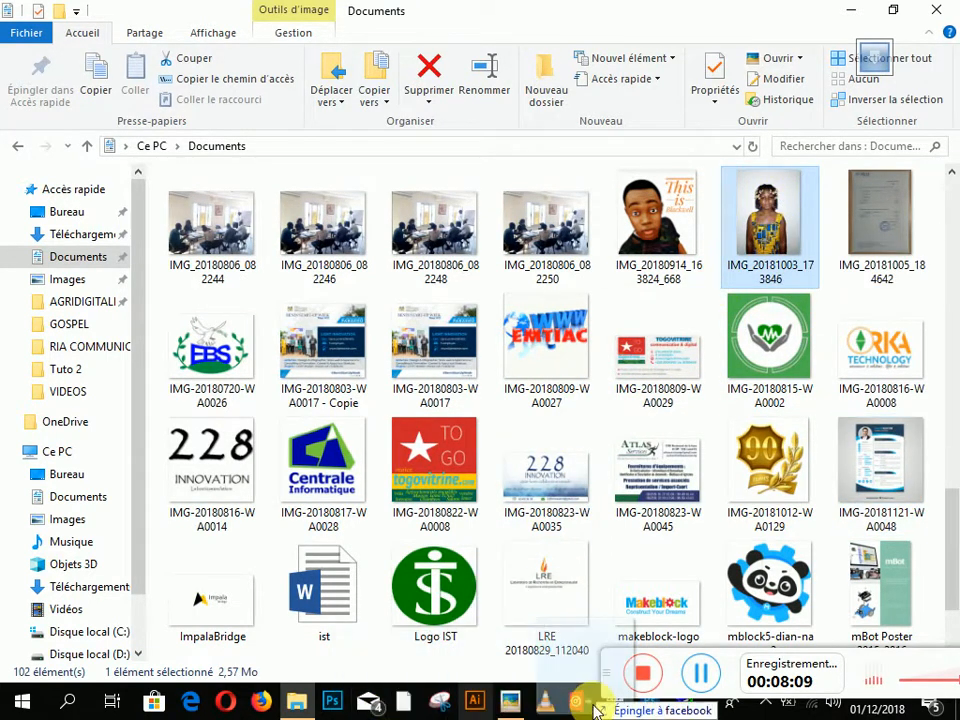
click(648, 703)
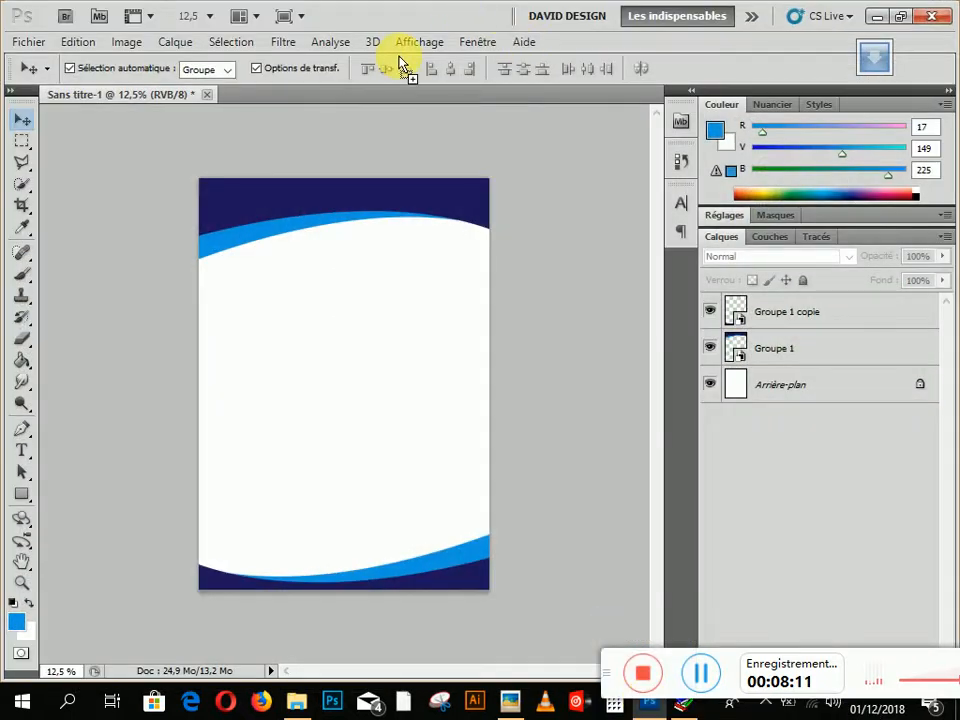
click(303, 368)
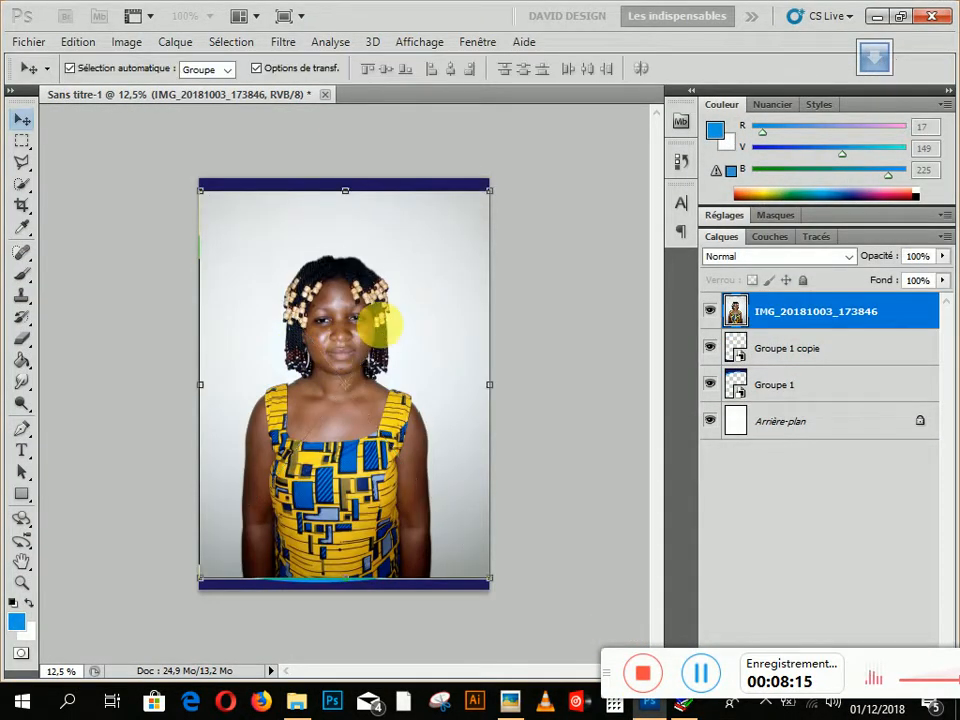
double_click(392, 338)
Draw a circular selection around the woman's head and shoulders with the Ellipse selection tool and centre it on her
click(22, 141)
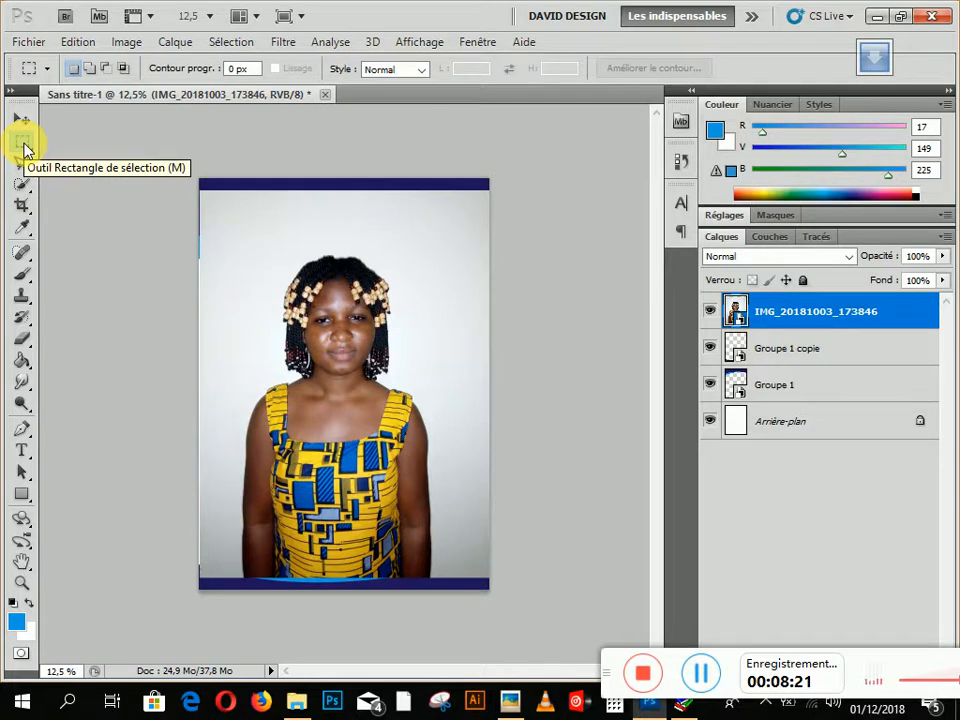
click(22, 142)
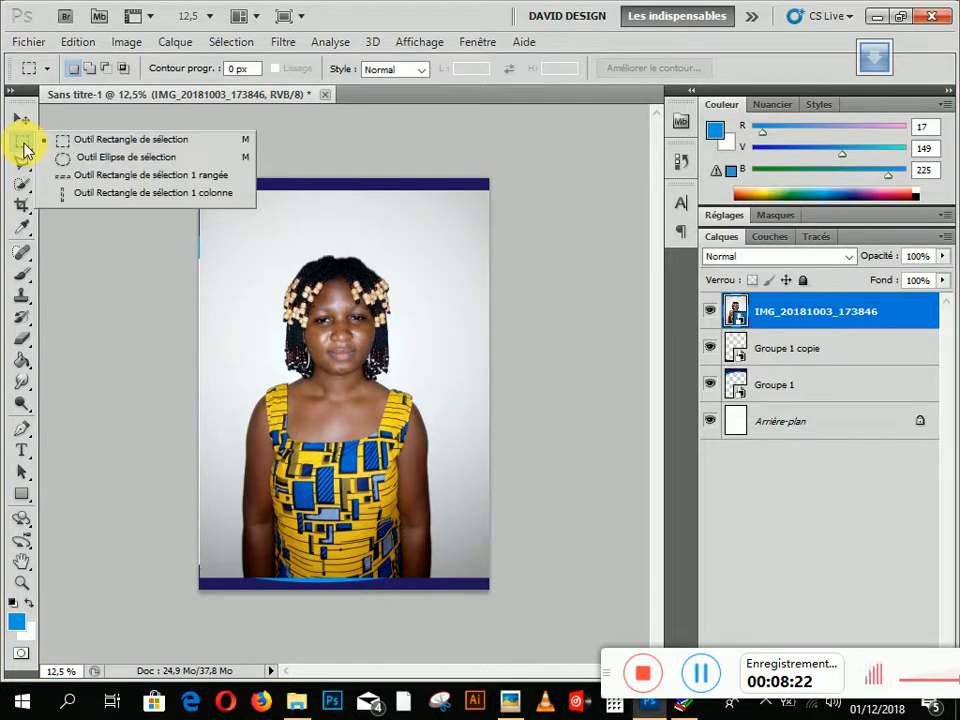
click(110, 167)
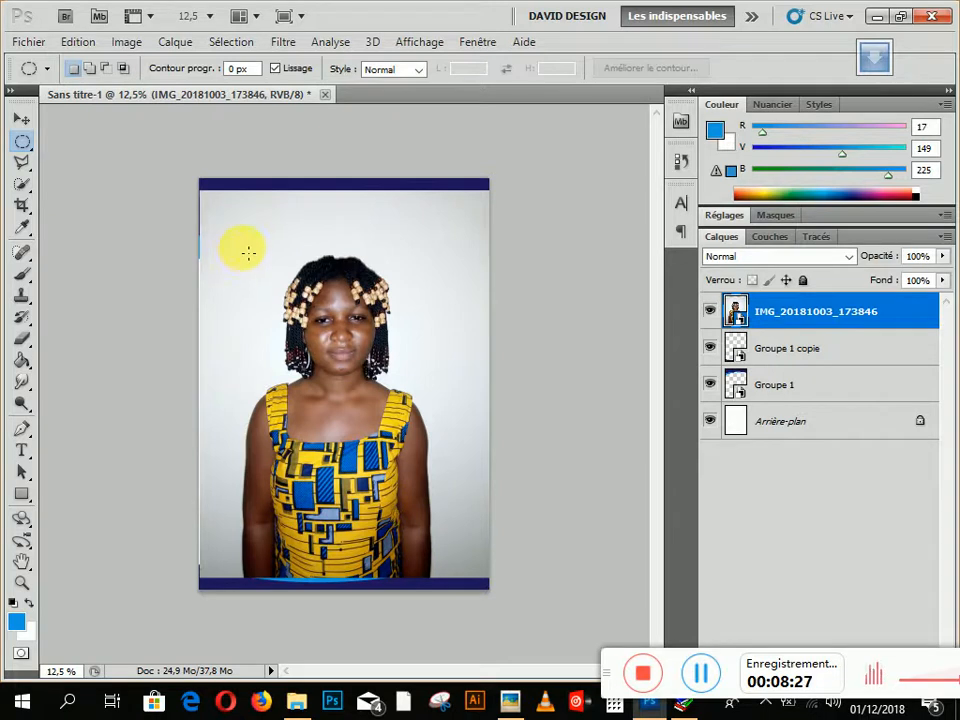
drag(239, 239, 422, 395)
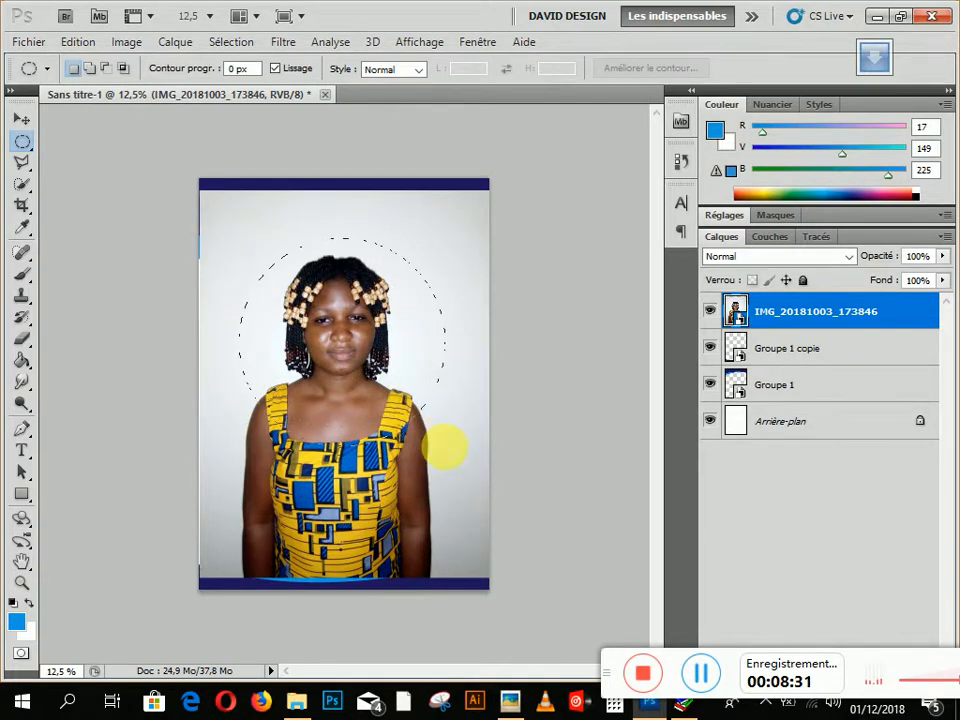
drag(465, 433, 465, 437)
drag(376, 359, 364, 350)
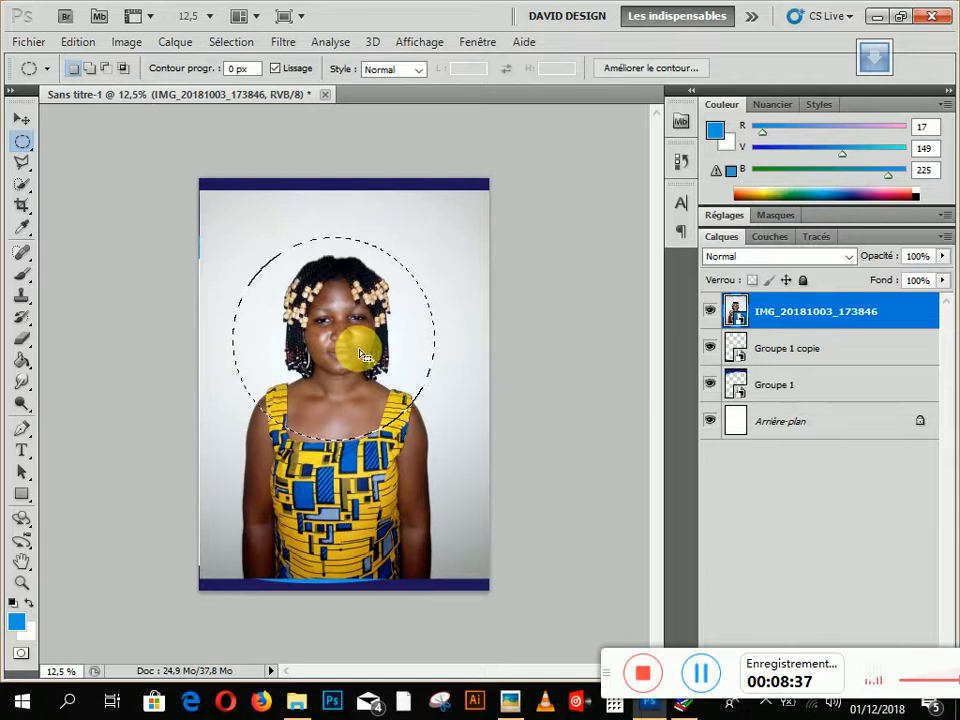
Copy the circular selection to a new layer and hide the original photo layer IMG_20181003_173846
right_click(321, 296)
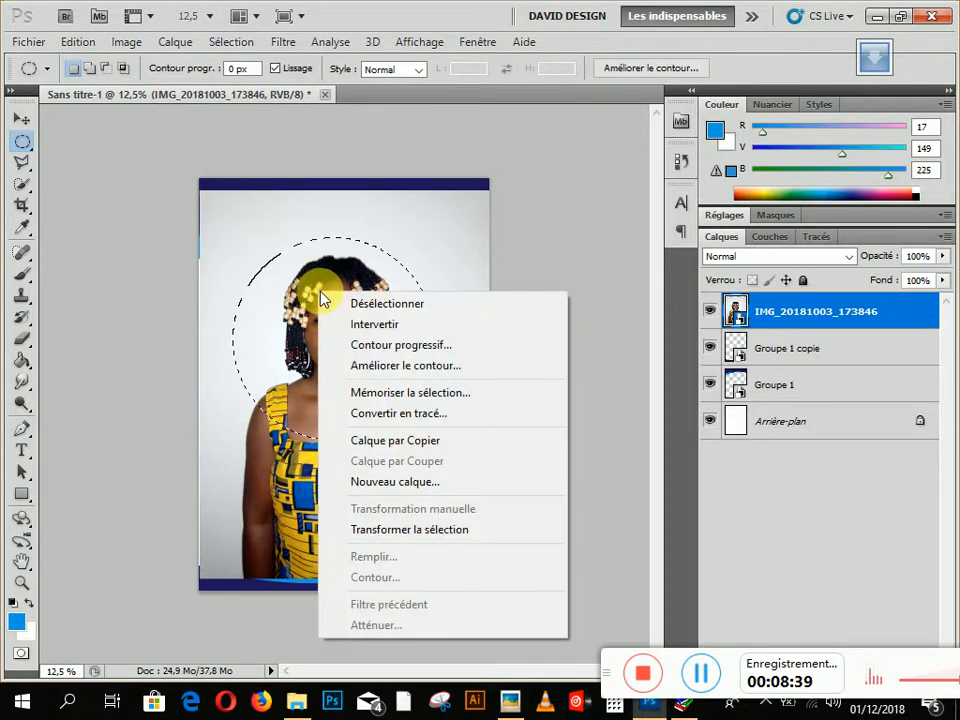
click(428, 441)
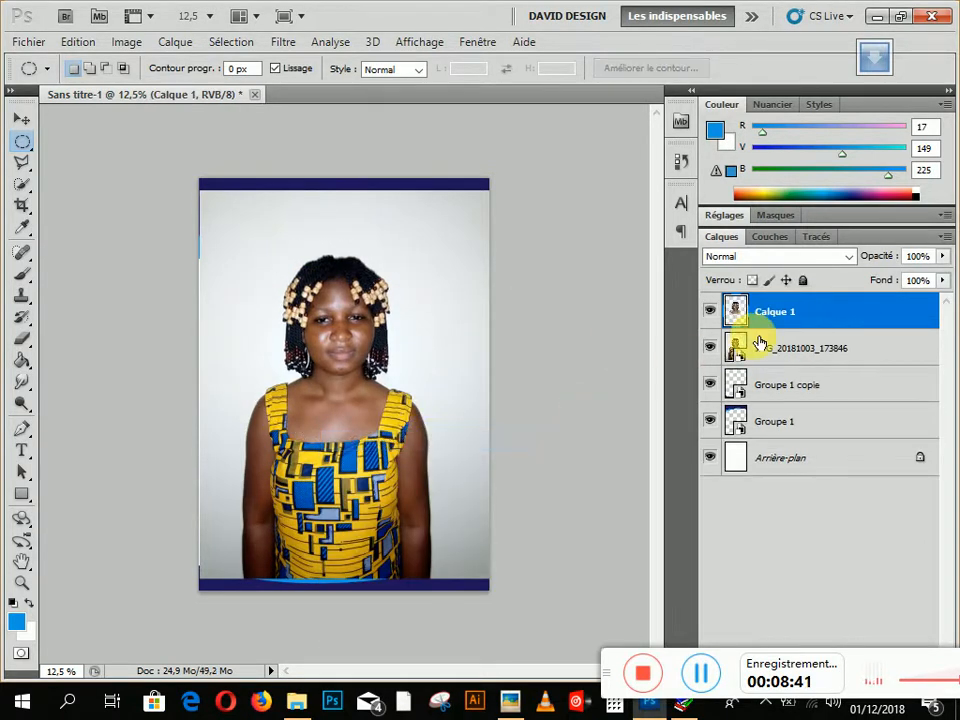
click(711, 349)
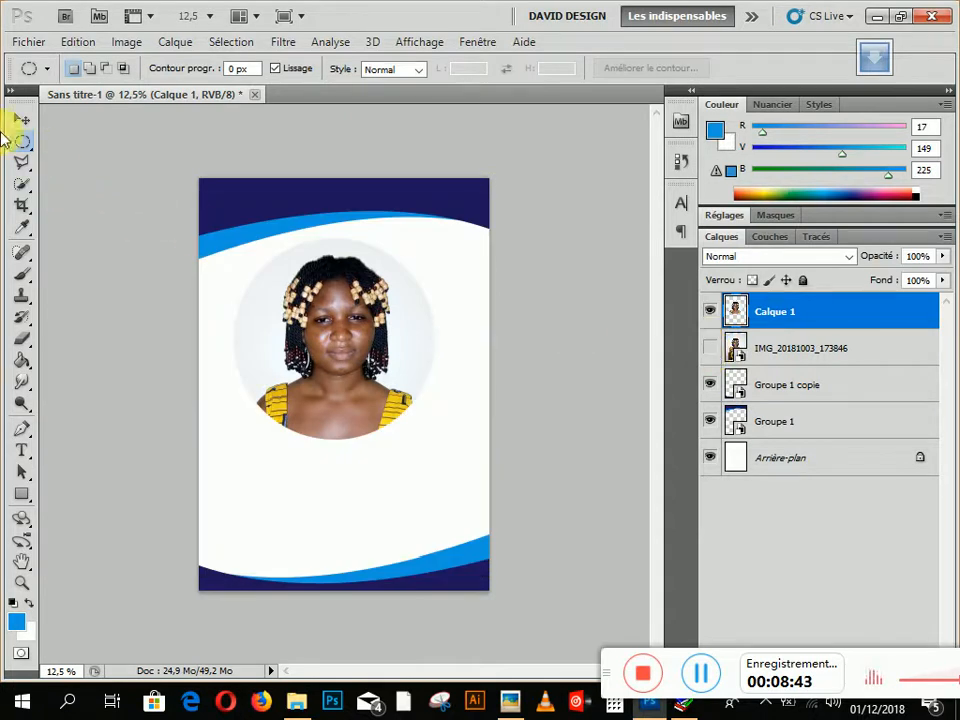
Scale the circular portrait to about 46% and place it over the left end of the header, as in the reference CV
click(22, 120)
drag(437, 443, 284, 263)
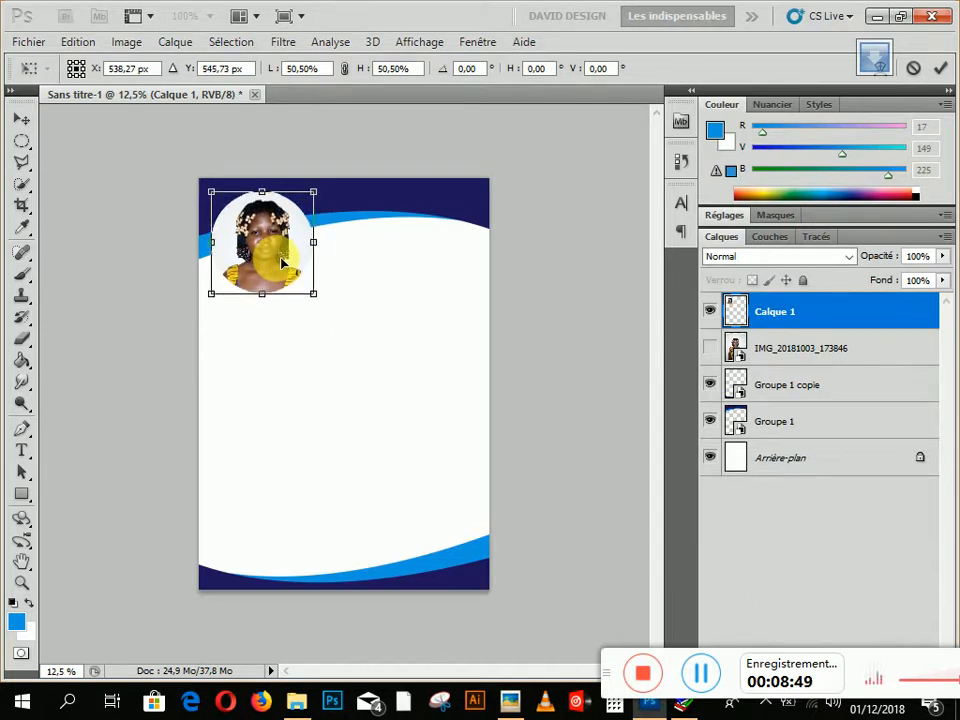
drag(315, 302, 305, 268)
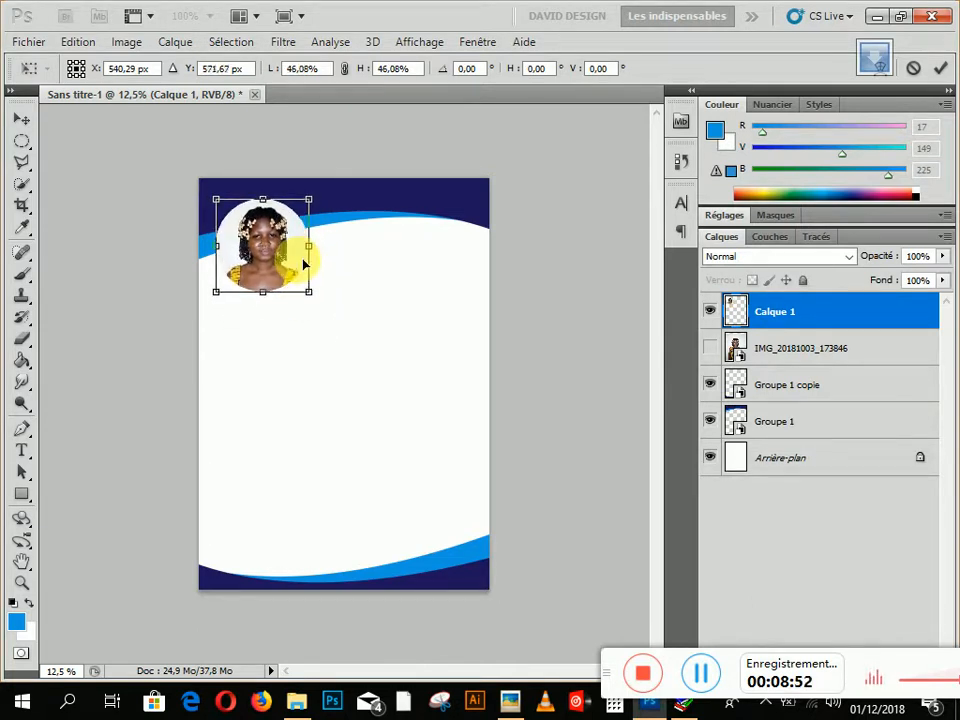
click(510, 702)
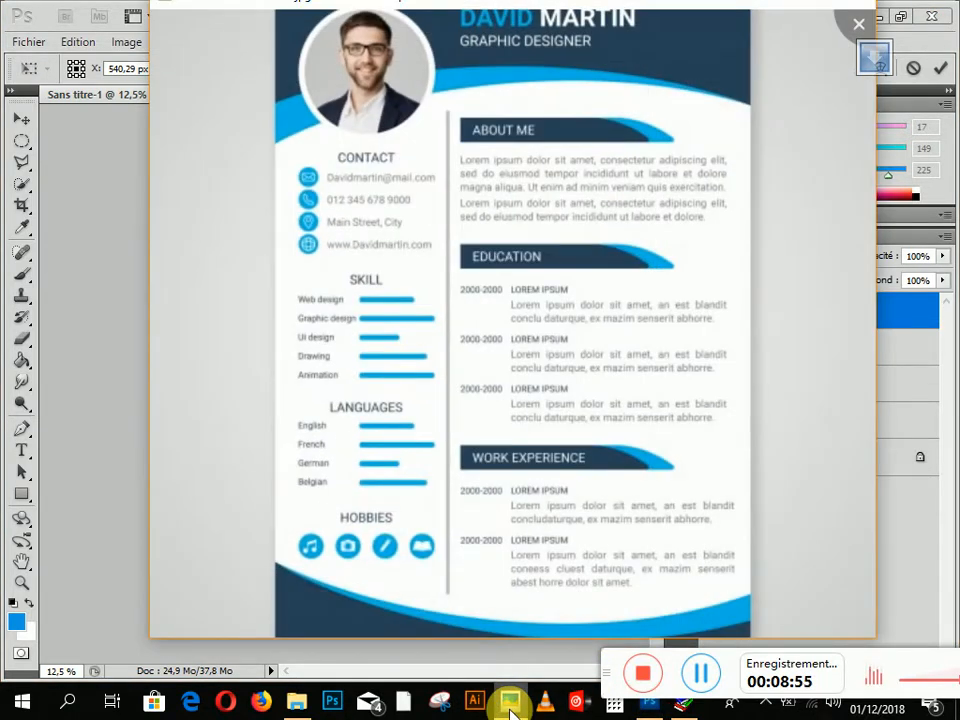
click(510, 702)
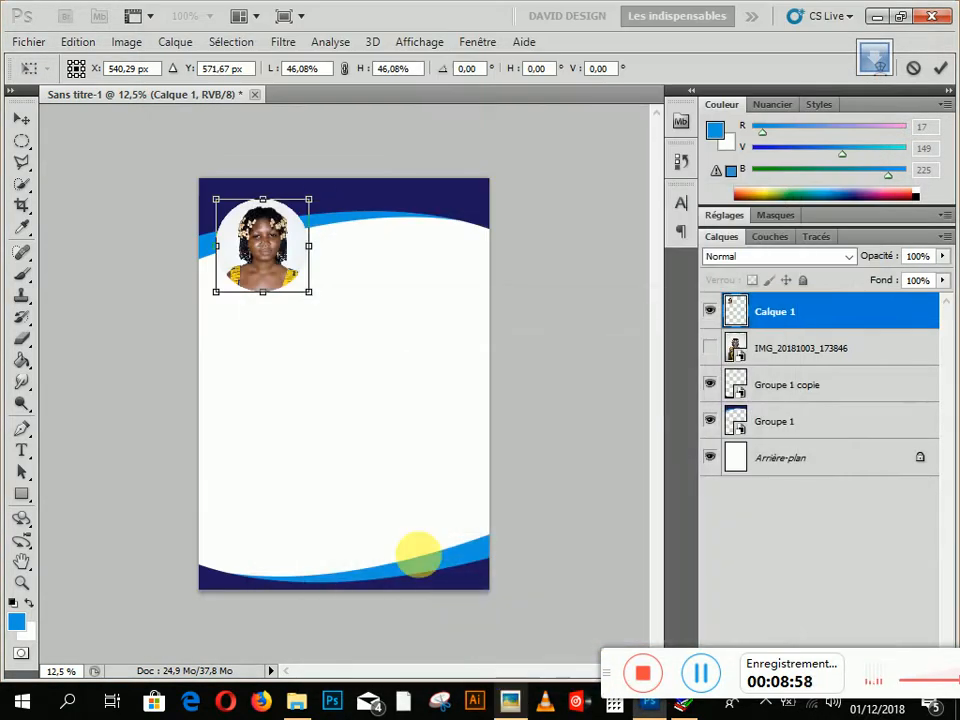
double_click(280, 277)
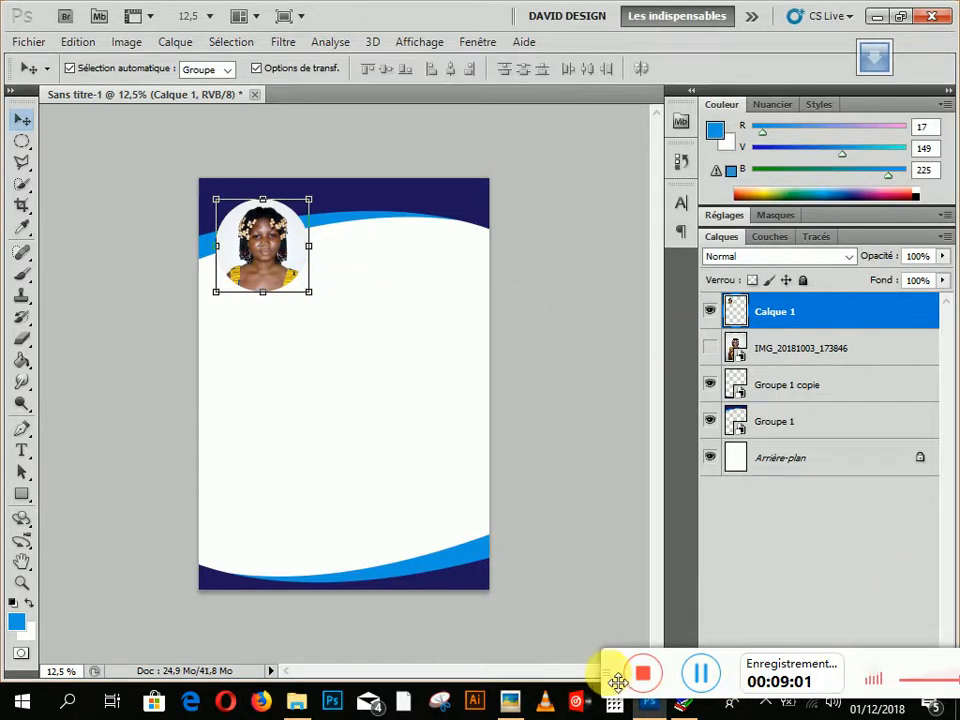
Add a Contour layer style to the circular portrait on Calque 1 and set its colour to white
drag(617, 681, 613, 545)
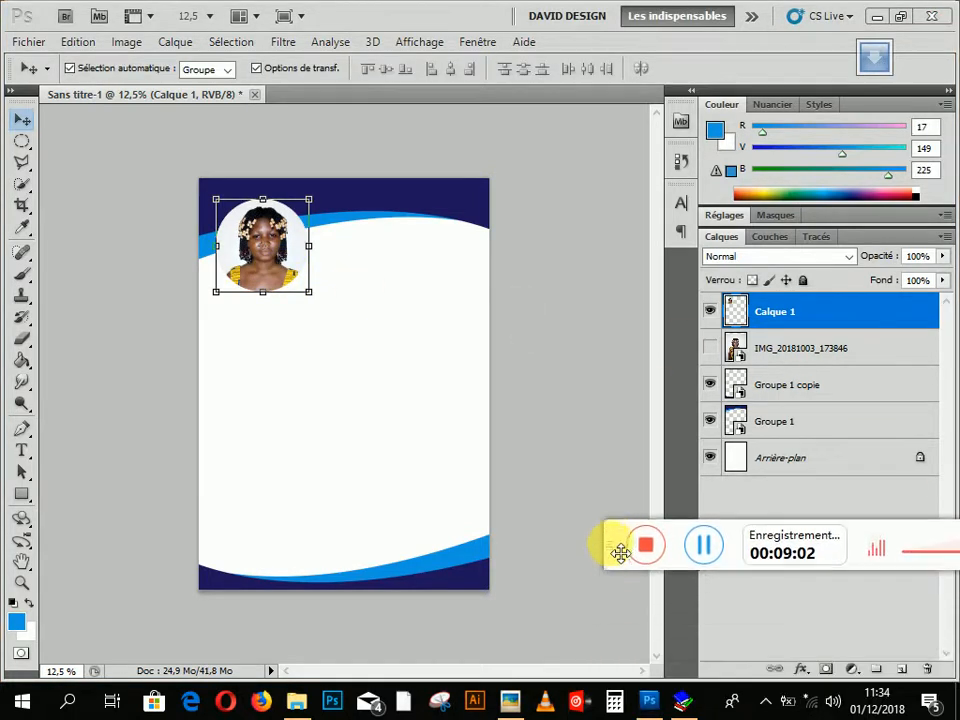
click(803, 670)
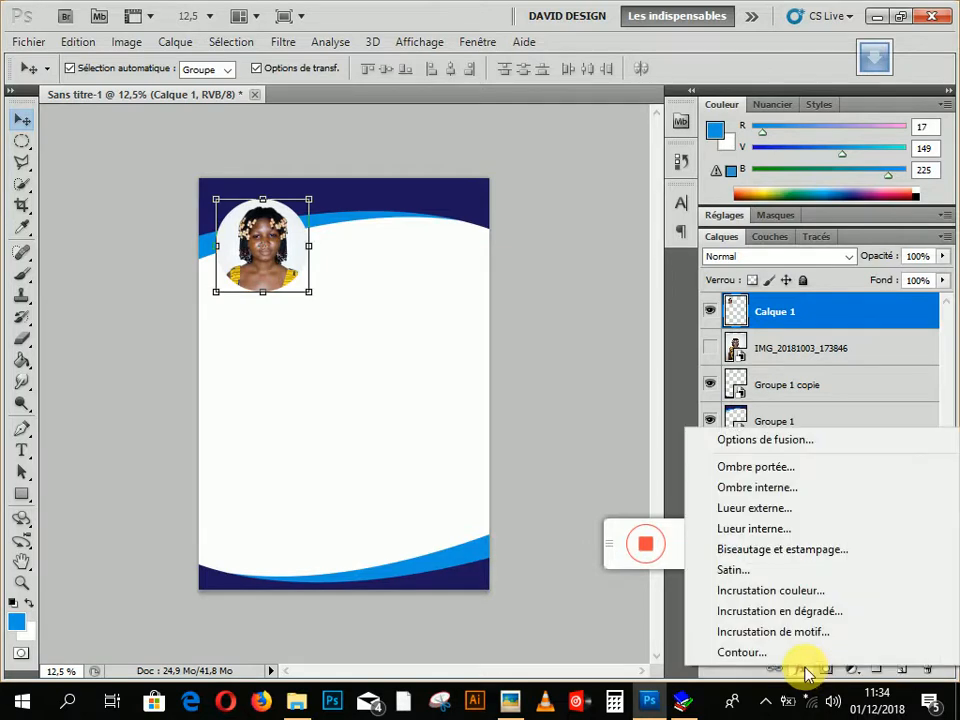
click(785, 652)
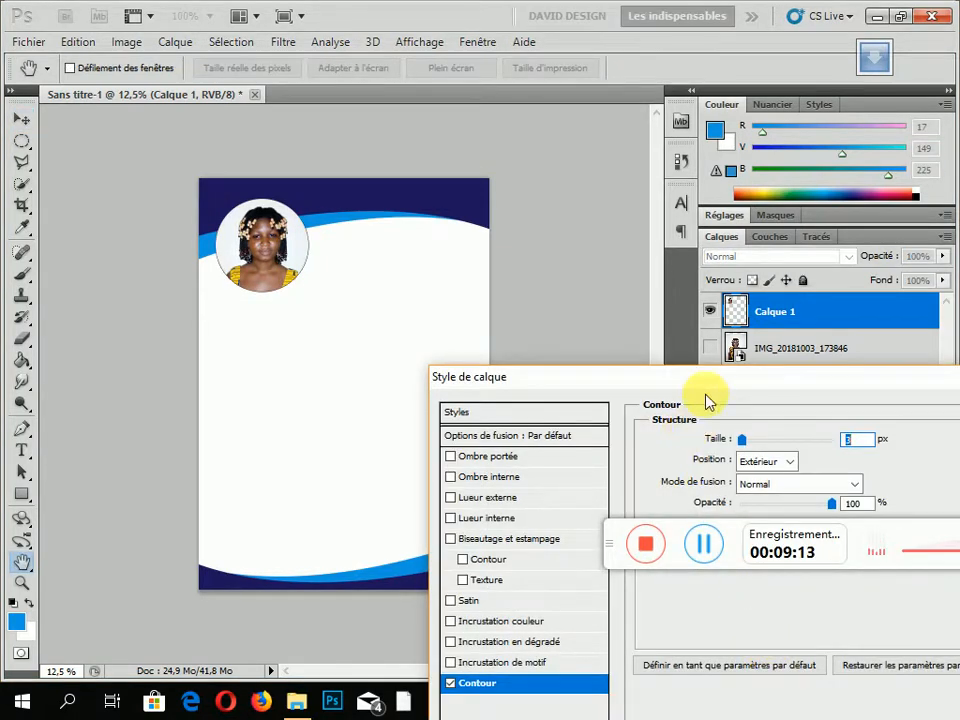
drag(712, 383, 672, 188)
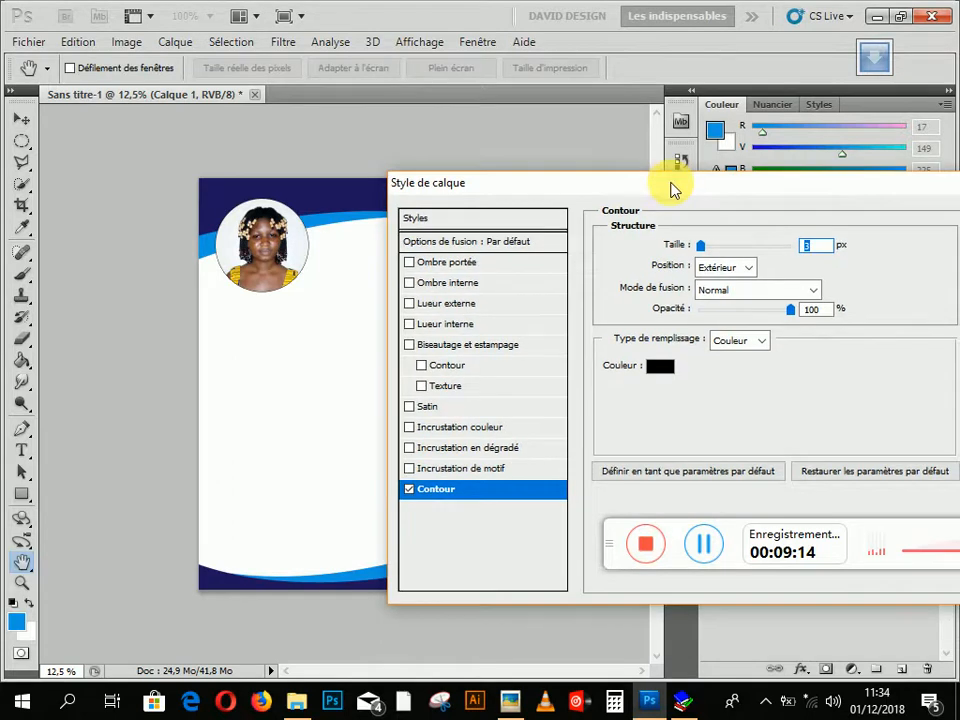
click(670, 370)
drag(461, 343, 336, 246)
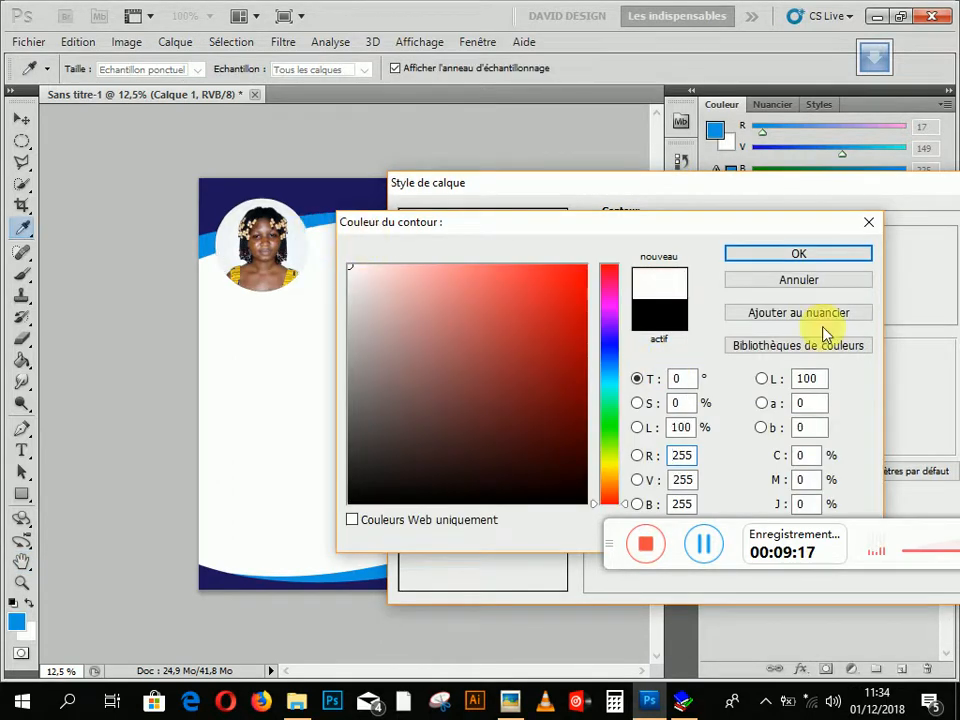
click(820, 254)
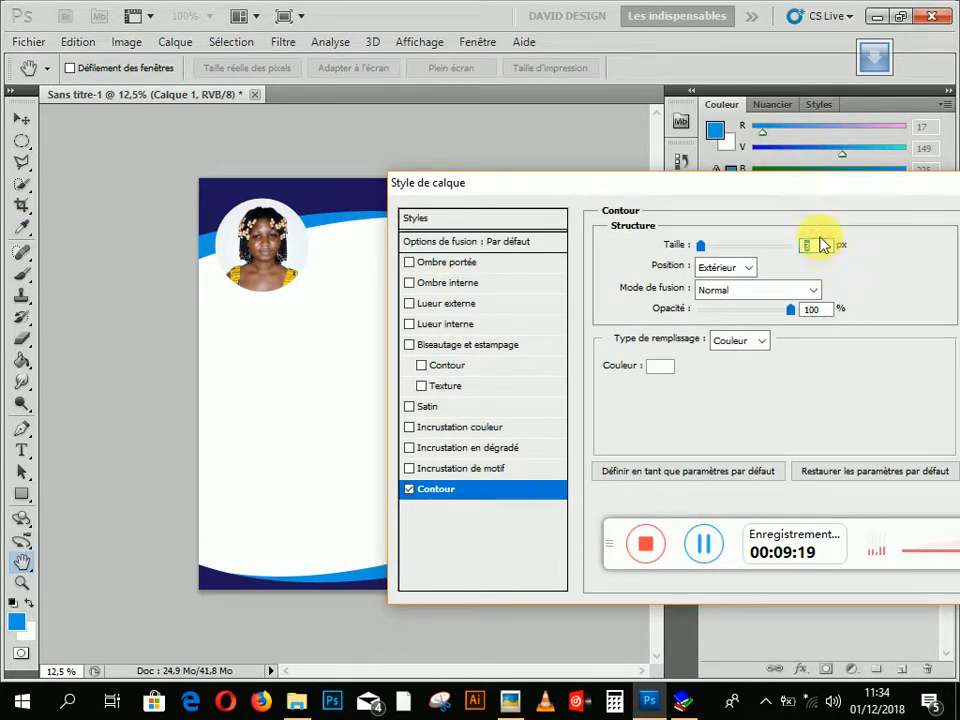
Set the portrait's Contour size to 43 px and apply the layer style
drag(705, 247, 716, 247)
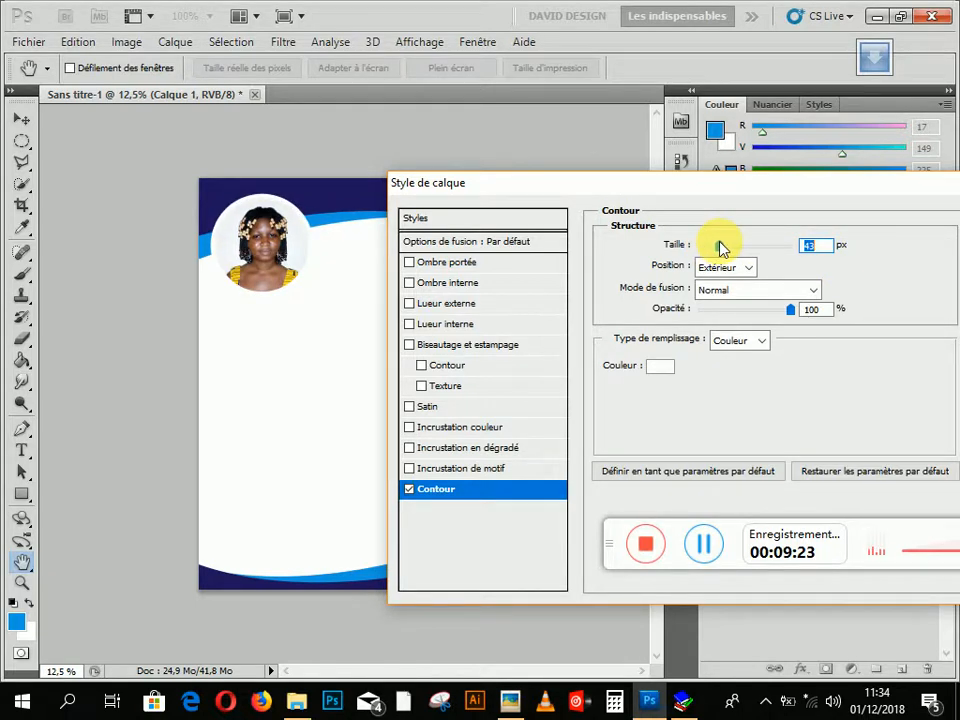
drag(828, 191, 603, 229)
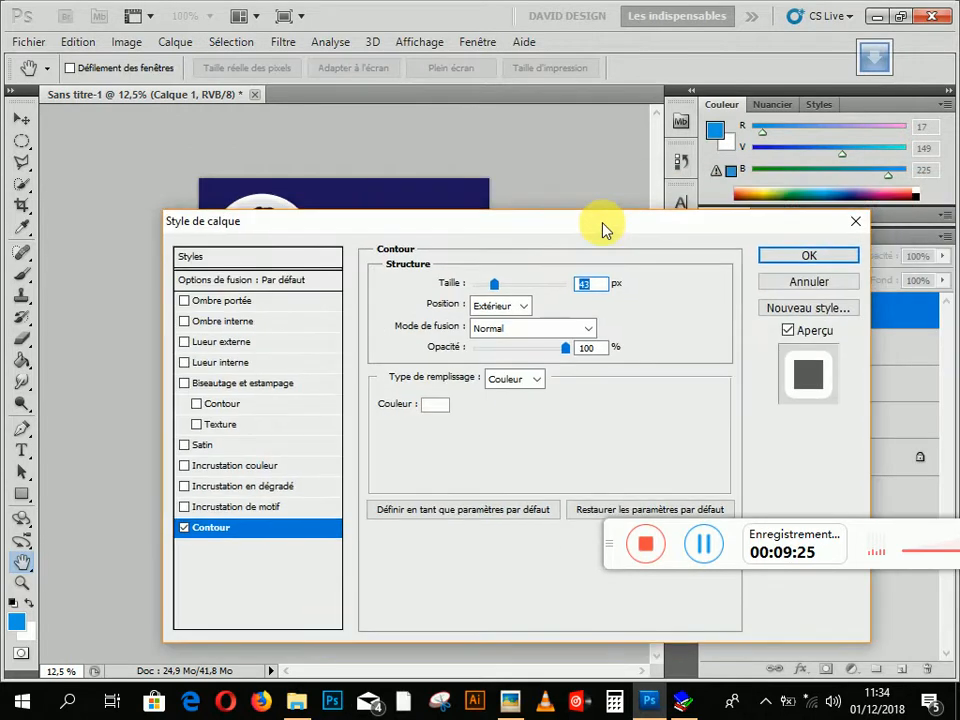
click(823, 257)
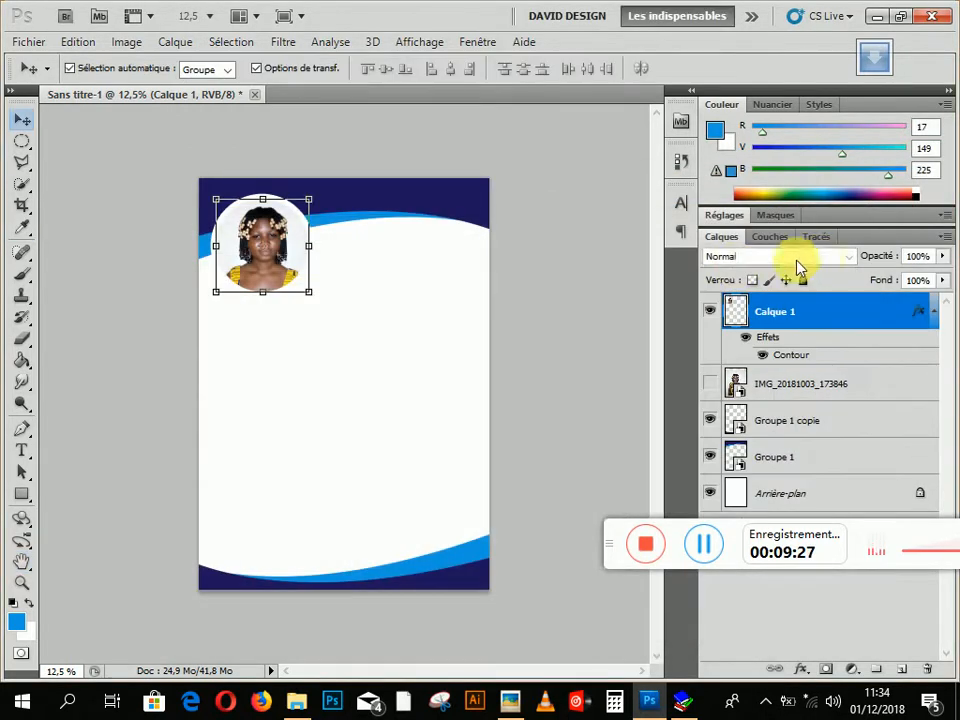
Inspect the white outline around the circular portrait up close, and fit the whole page back on screen
click(585, 328)
click(21, 583)
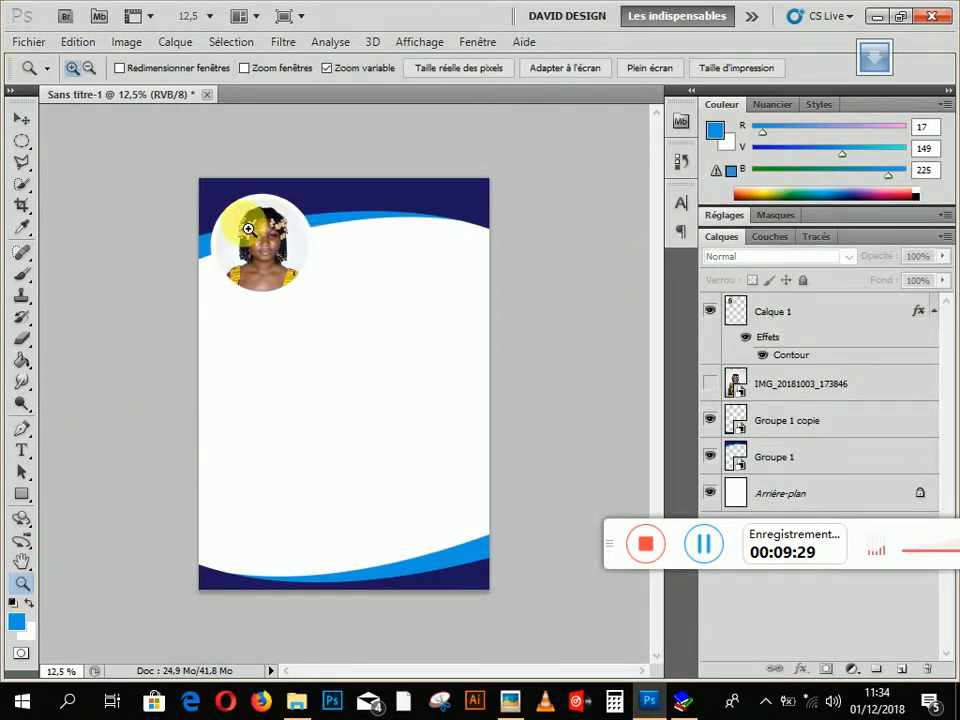
click(253, 214)
click(138, 141)
click(130, 135)
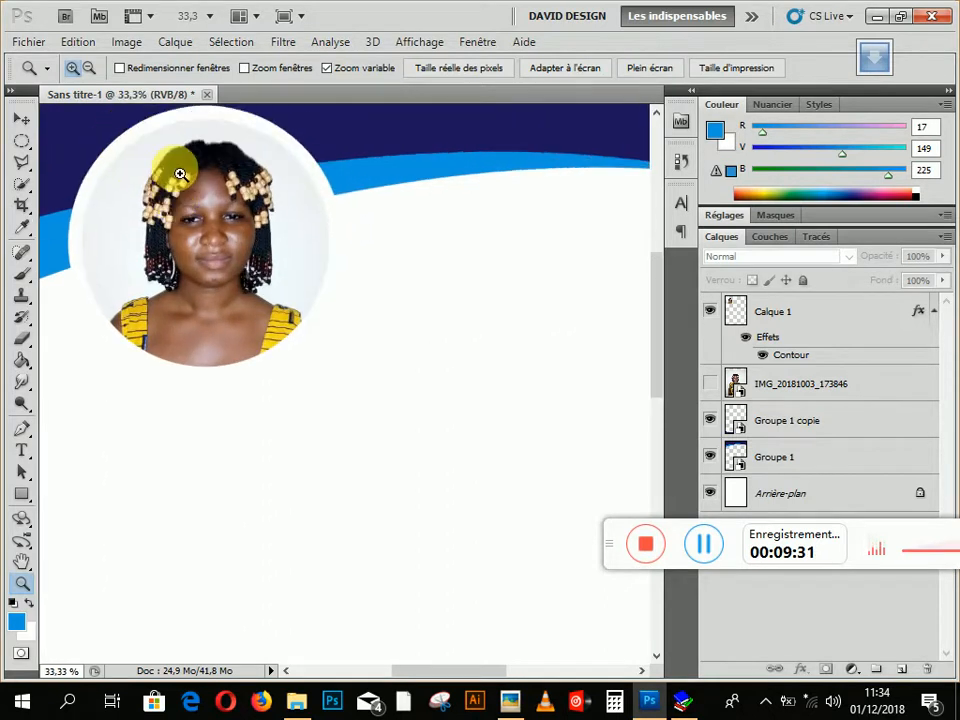
click(170, 163)
scroll(174, 175, up, 1)
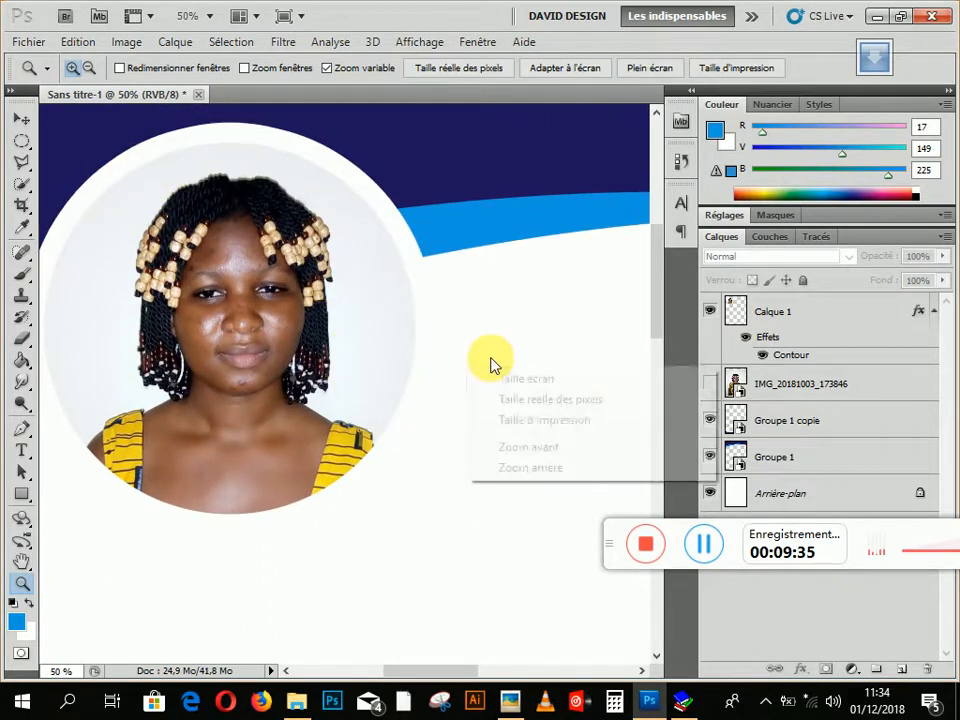
right_click(466, 366)
click(541, 381)
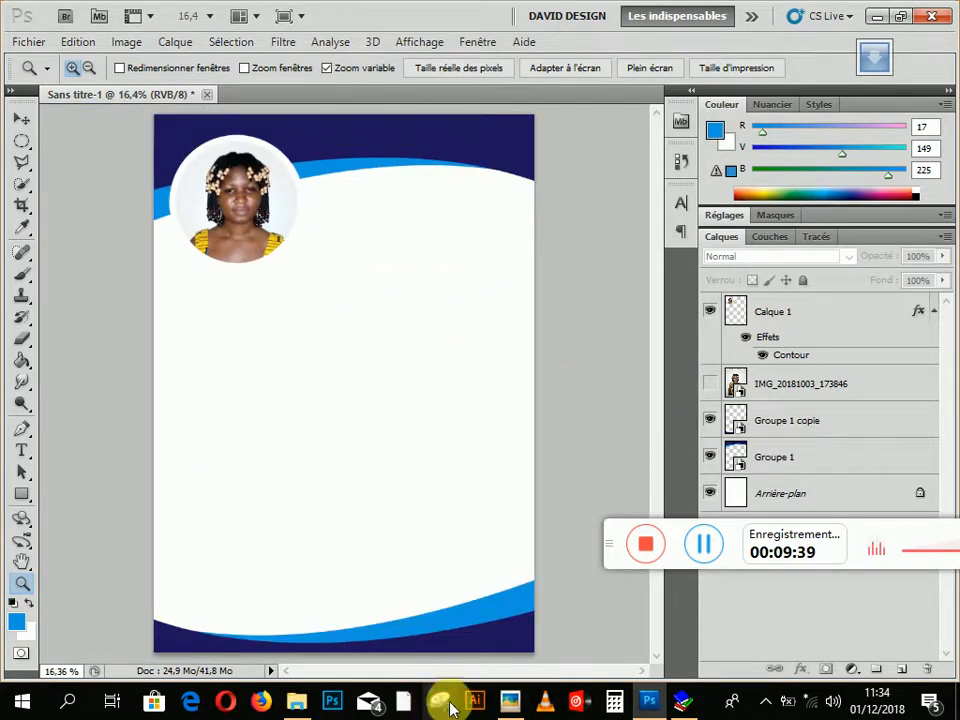
Try to draw a 1 px vertical divider line beside the portrait, following the reference CV
click(512, 701)
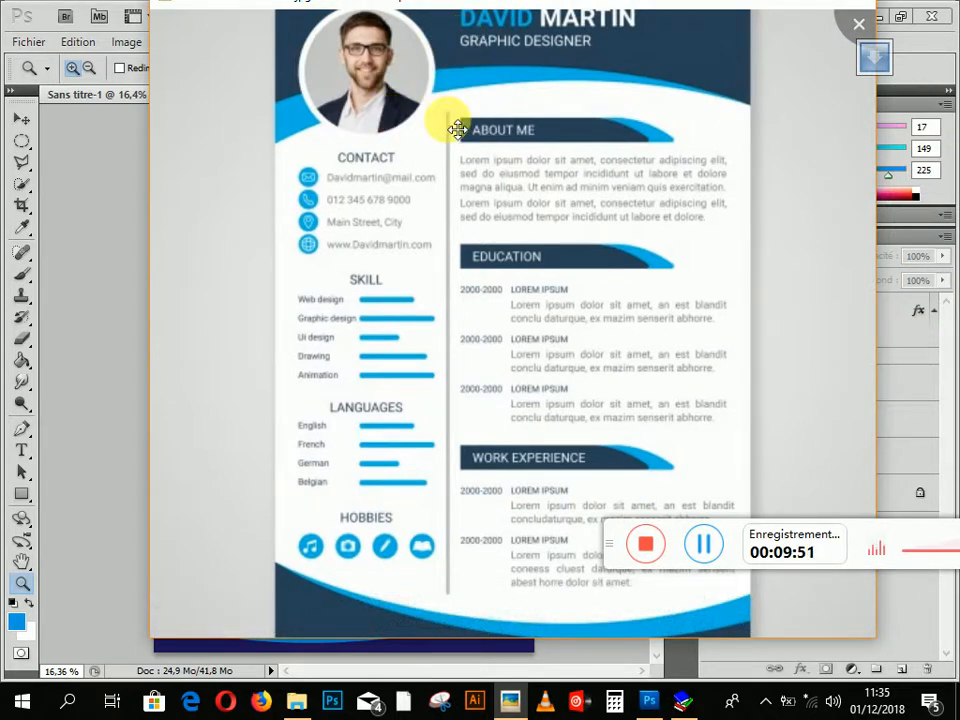
click(858, 23)
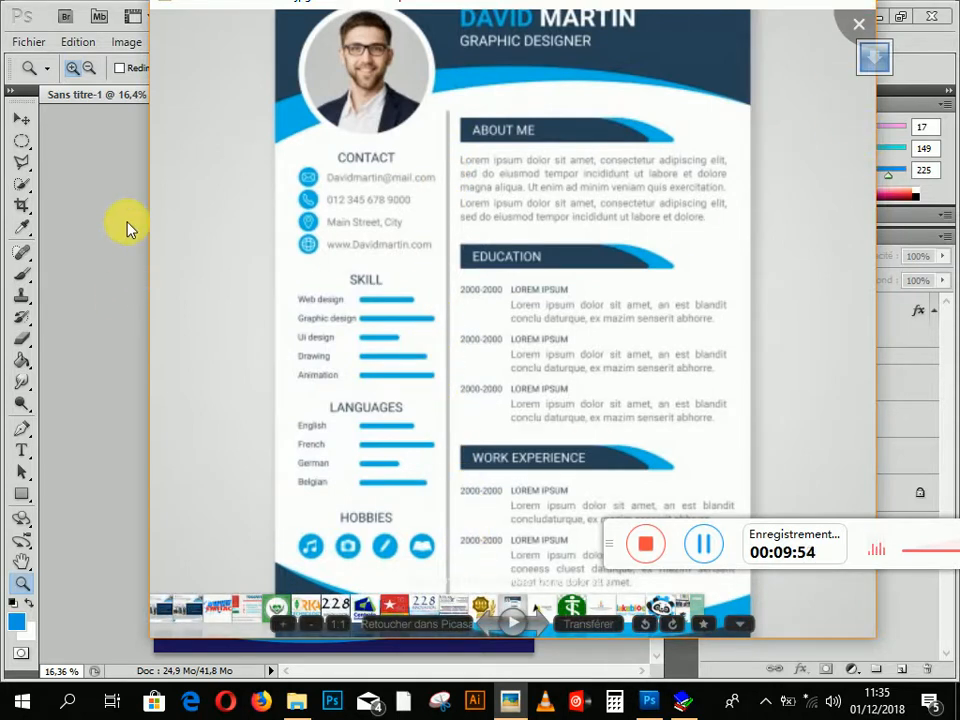
click(22, 494)
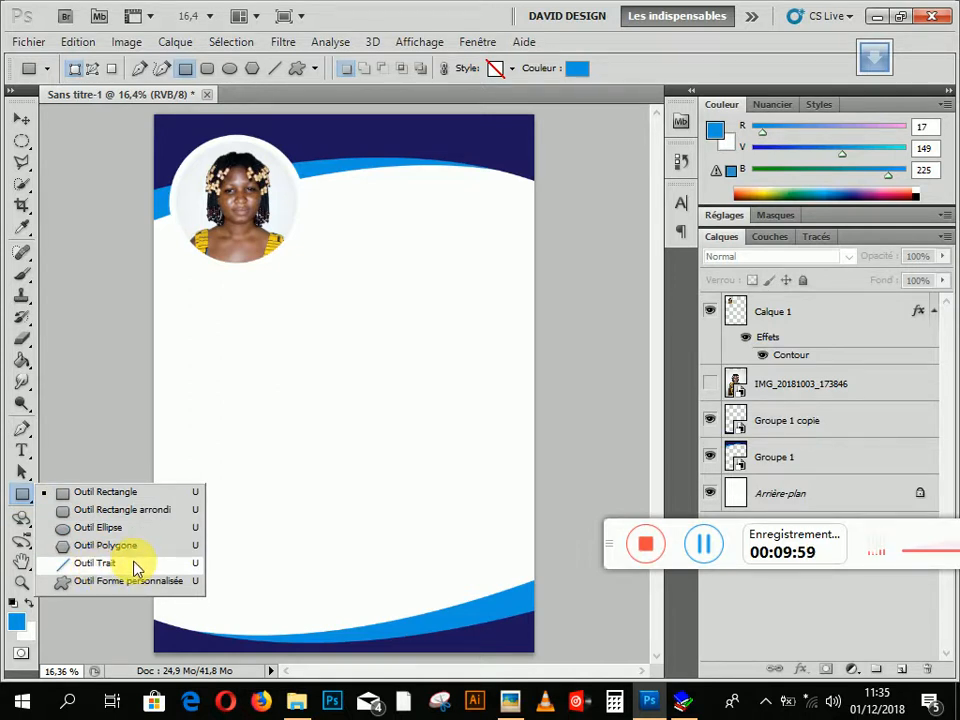
click(95, 563)
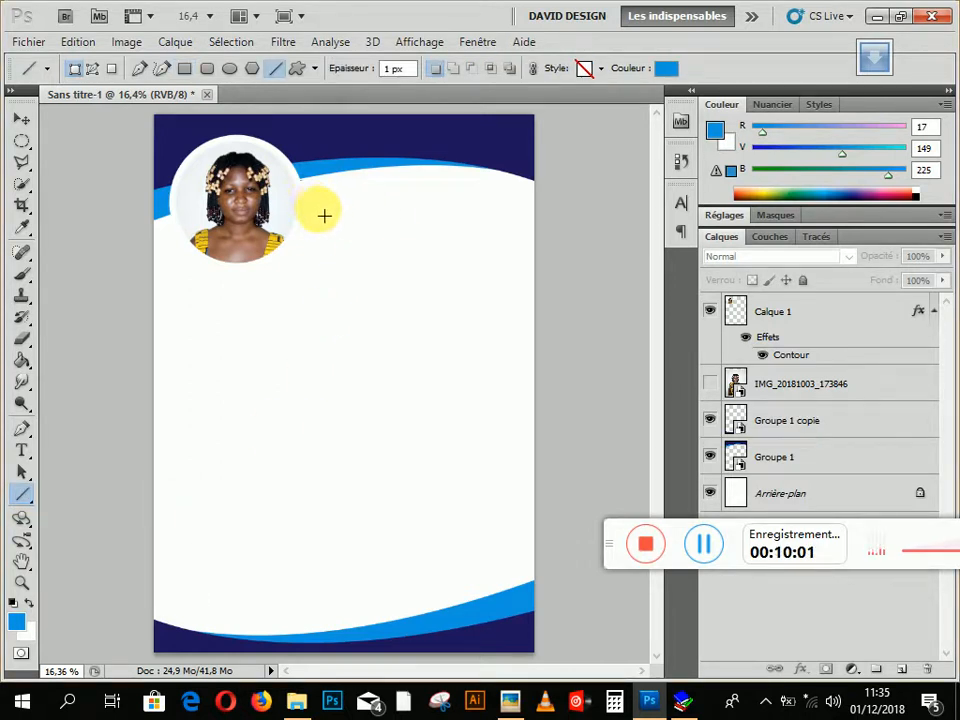
drag(314, 200, 315, 573)
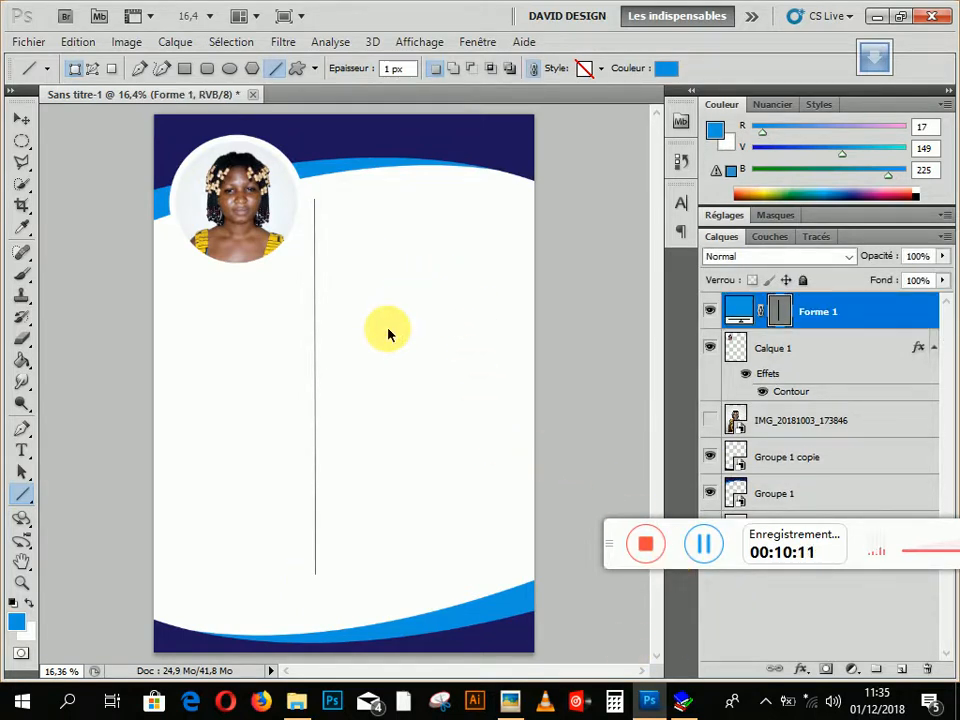
key(ctrl+z)
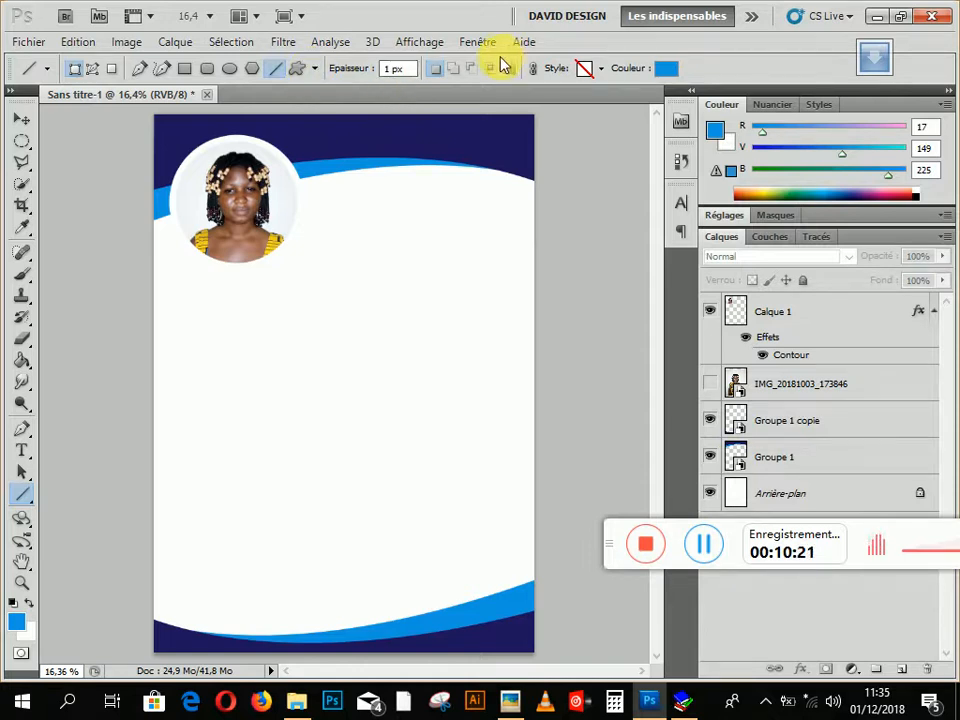
Show the rulers and place a vertical guide just beyond the portrait's inner edge, at about 8.7 on the horizontal ruler
click(426, 46)
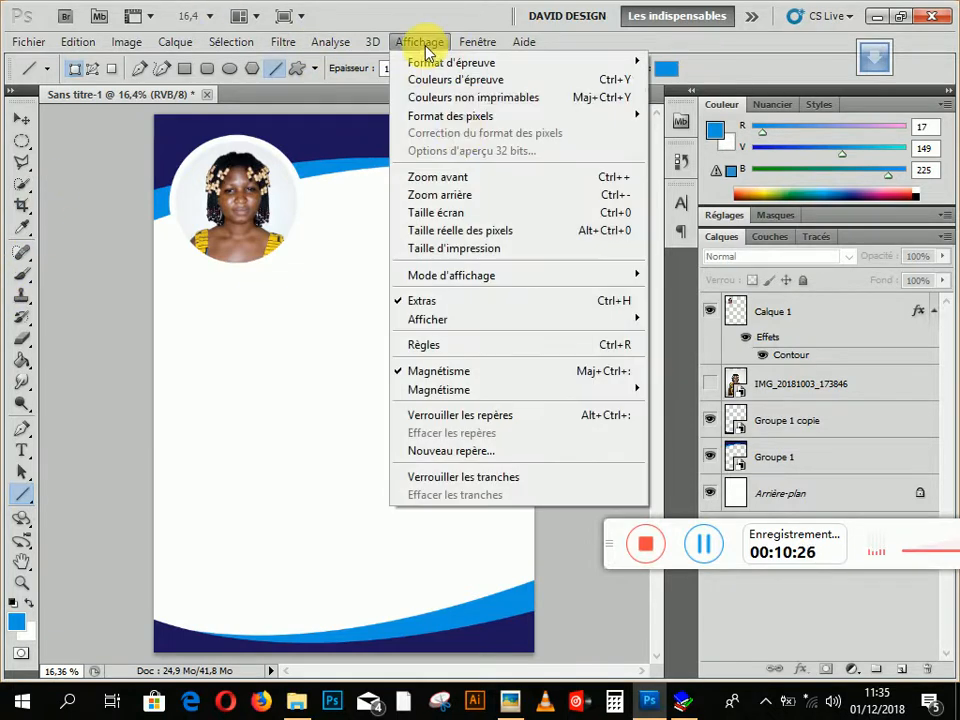
click(459, 345)
drag(47, 338, 325, 339)
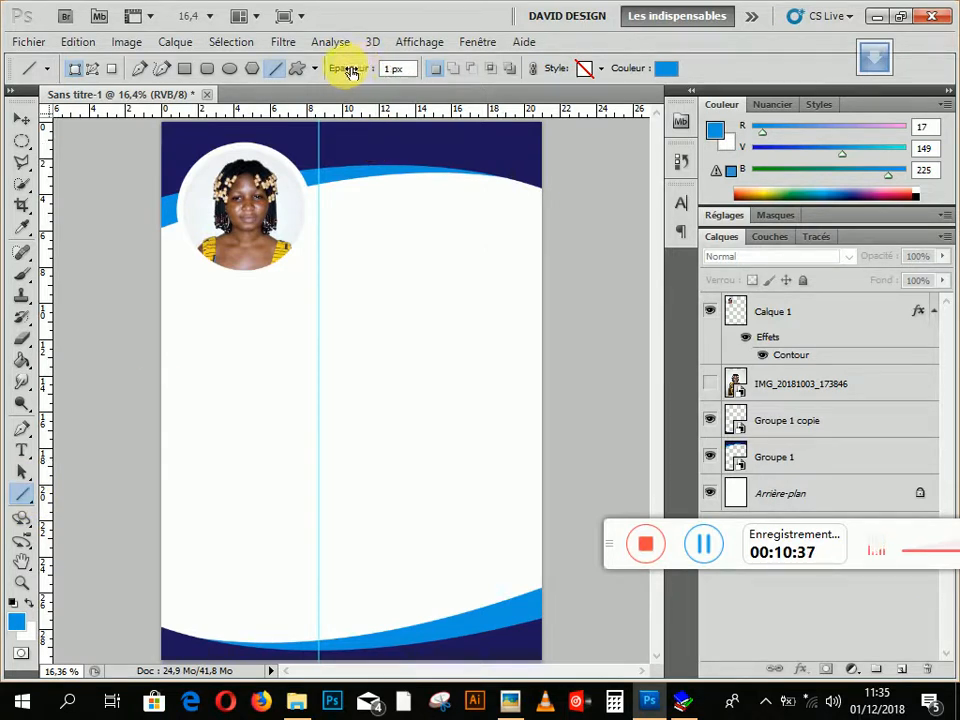
Try to draw a 3 px thick vertical divider line along the guide after checking the reference CV
drag(355, 72, 343, 69)
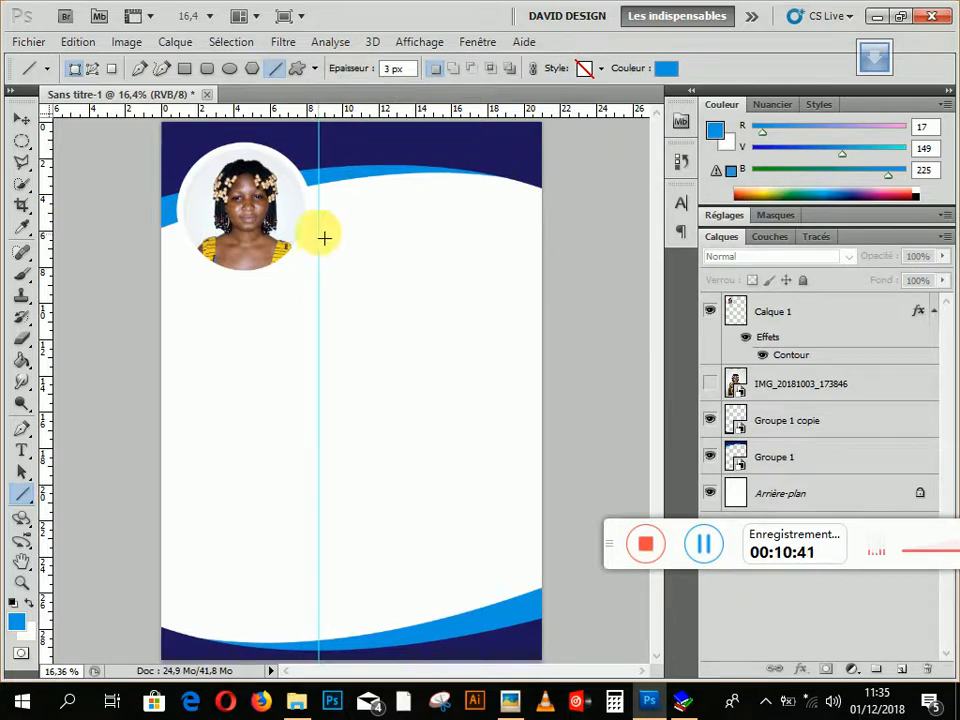
click(510, 703)
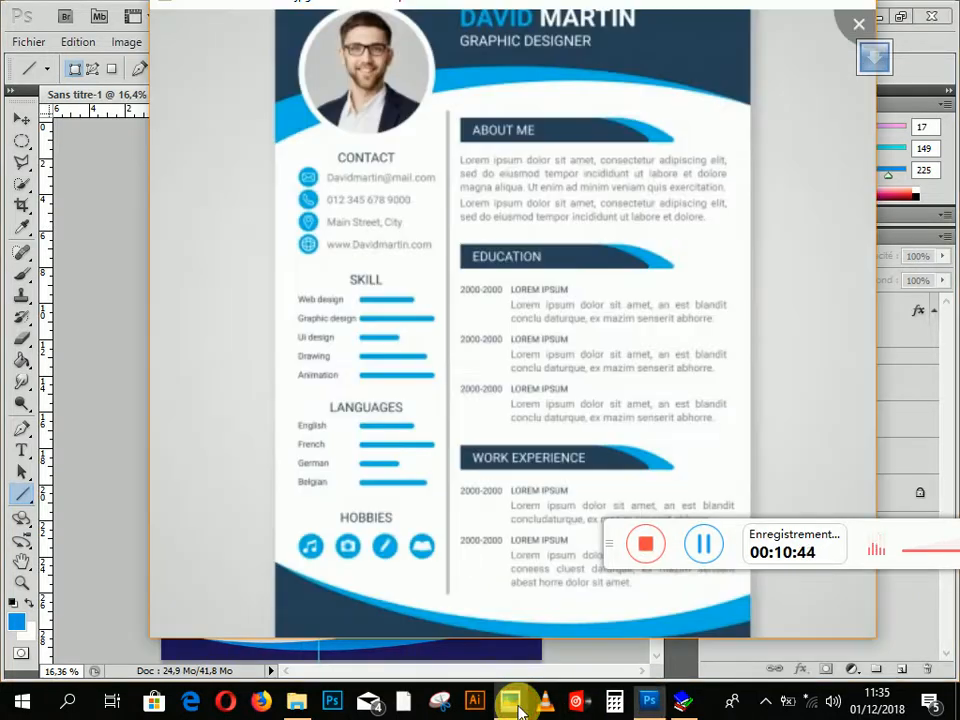
click(512, 704)
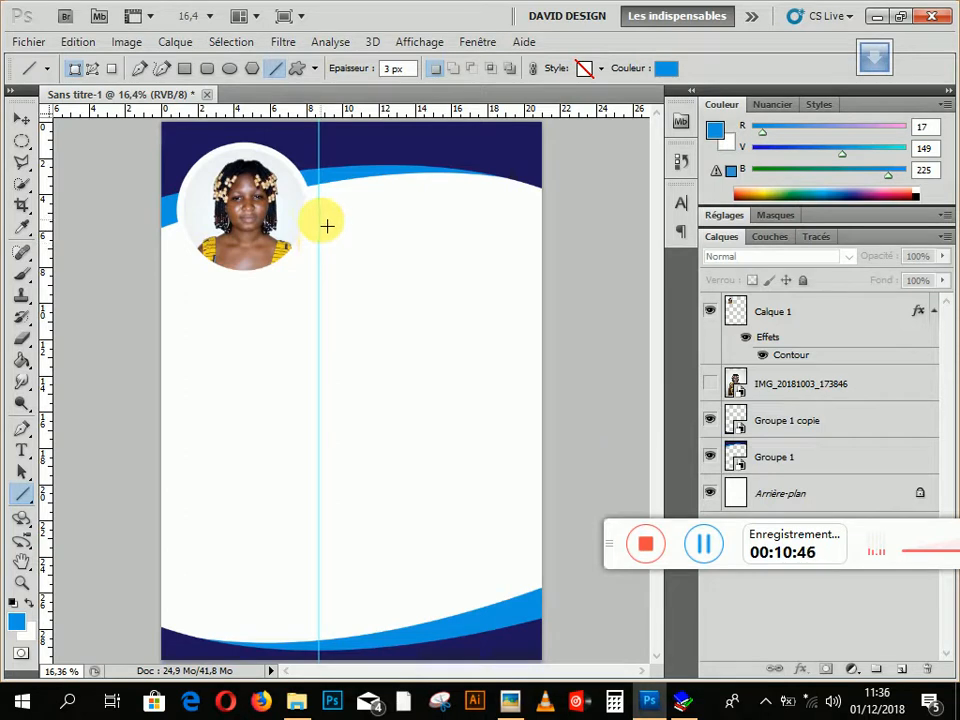
drag(322, 220, 318, 618)
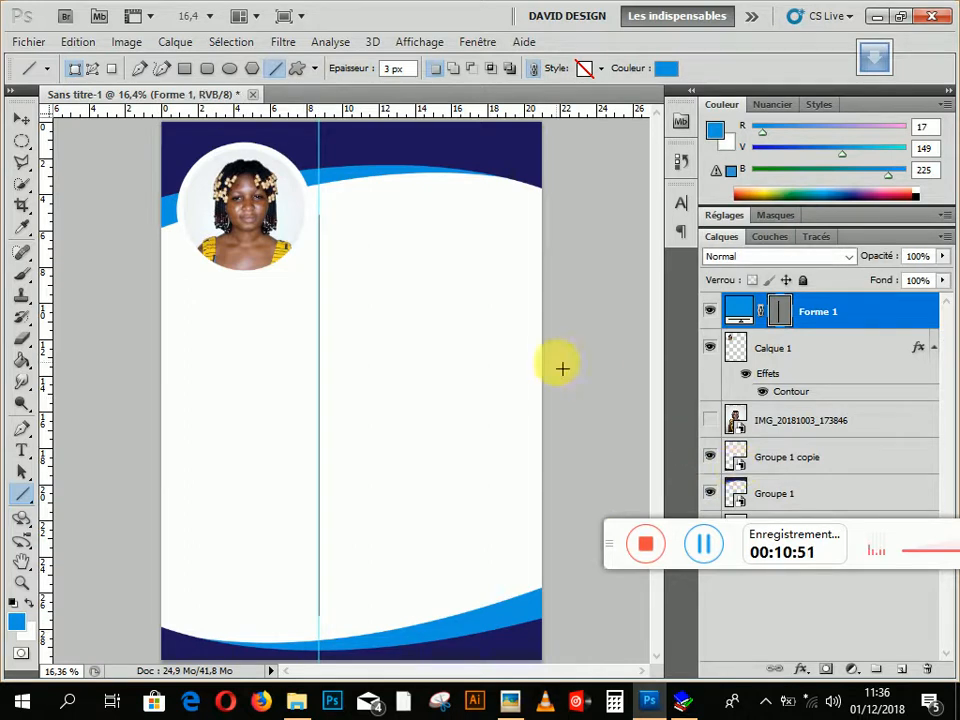
key(ctrl+z)
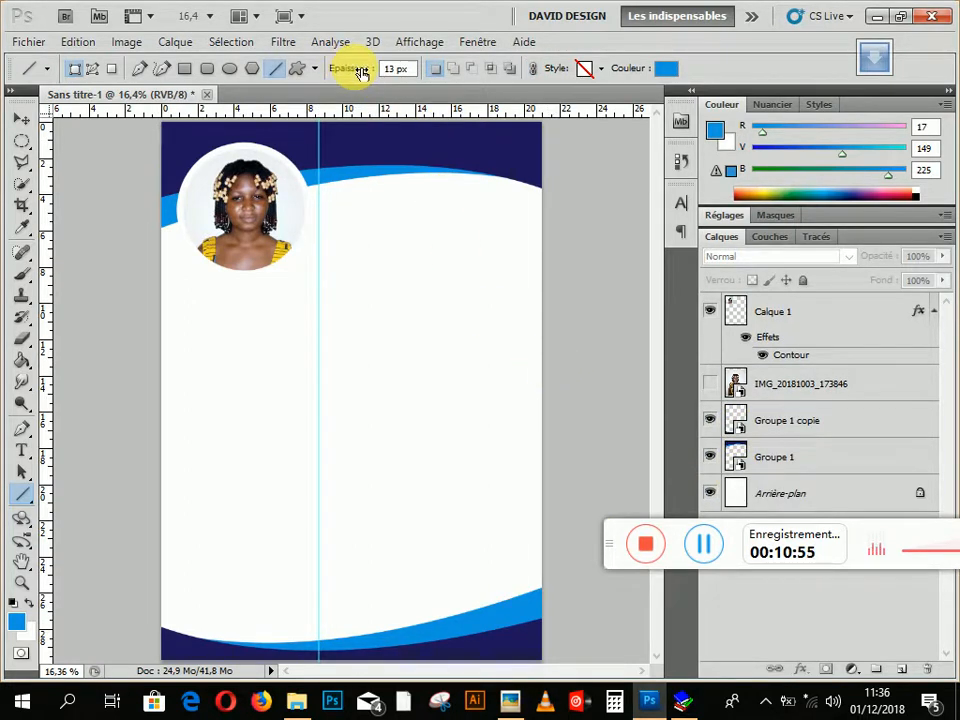
Draw a 13 px thick vertical divider along the guide in grey (RGB 110, 118, 123), from below the header to just above the footer
click(672, 75)
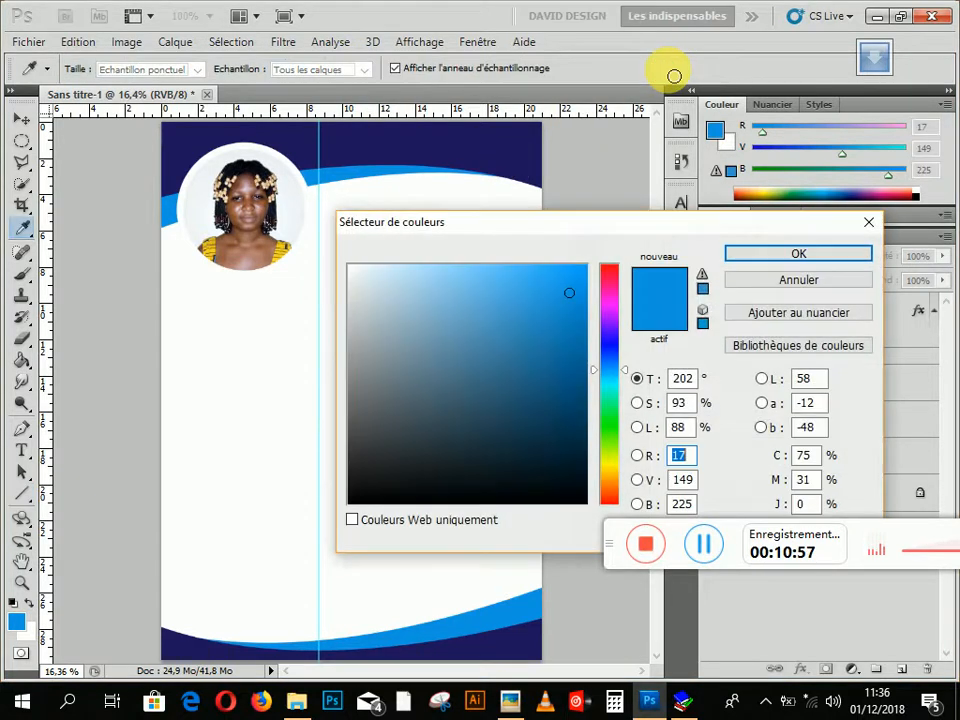
click(373, 388)
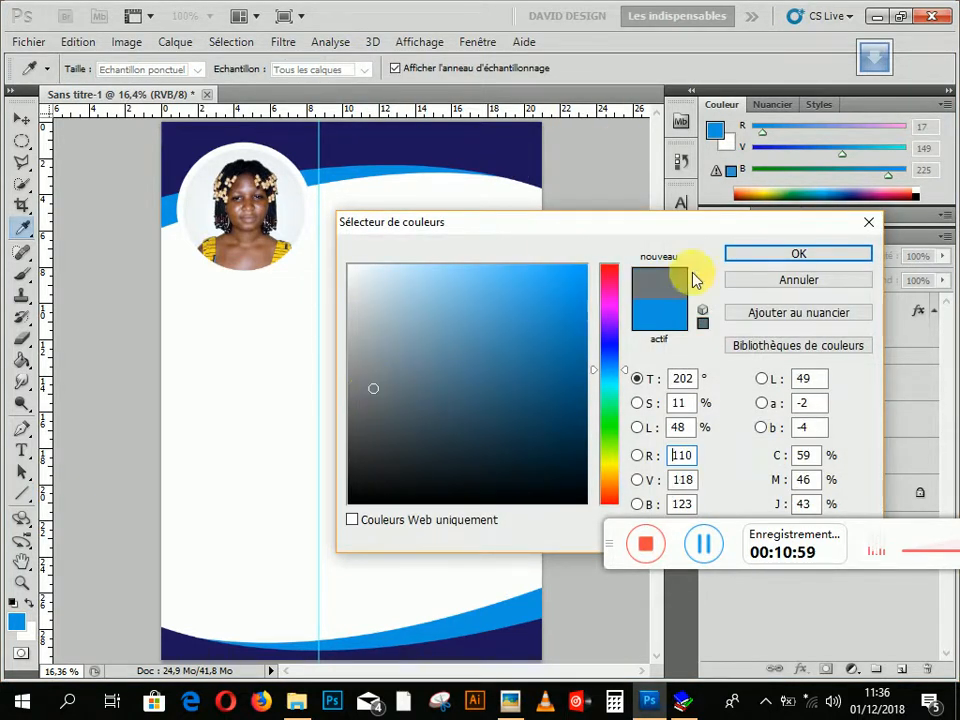
click(767, 256)
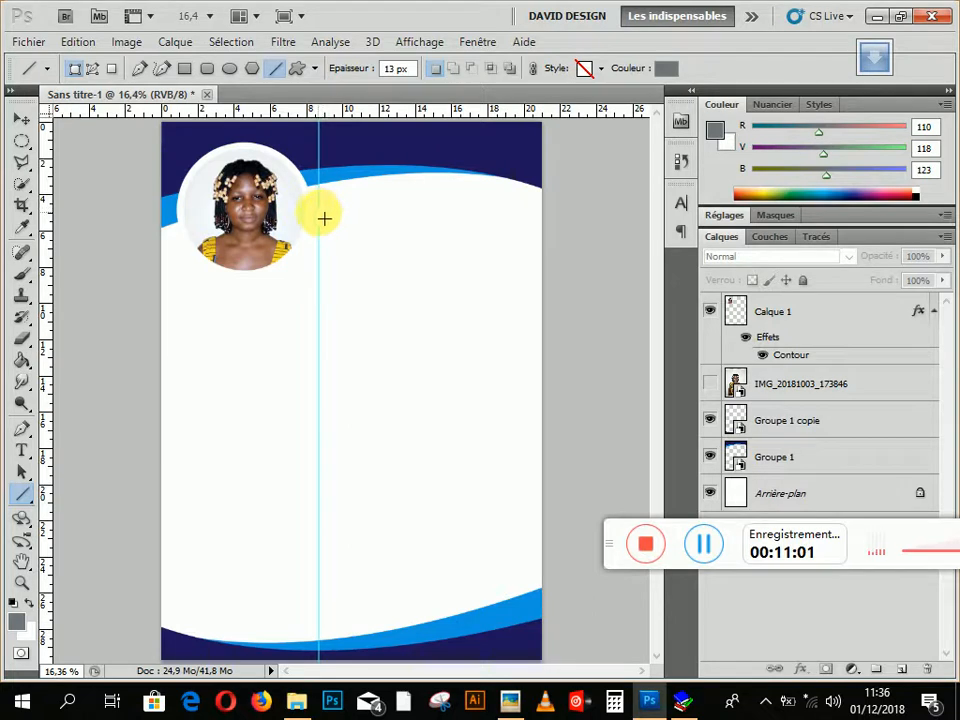
drag(324, 216, 319, 608)
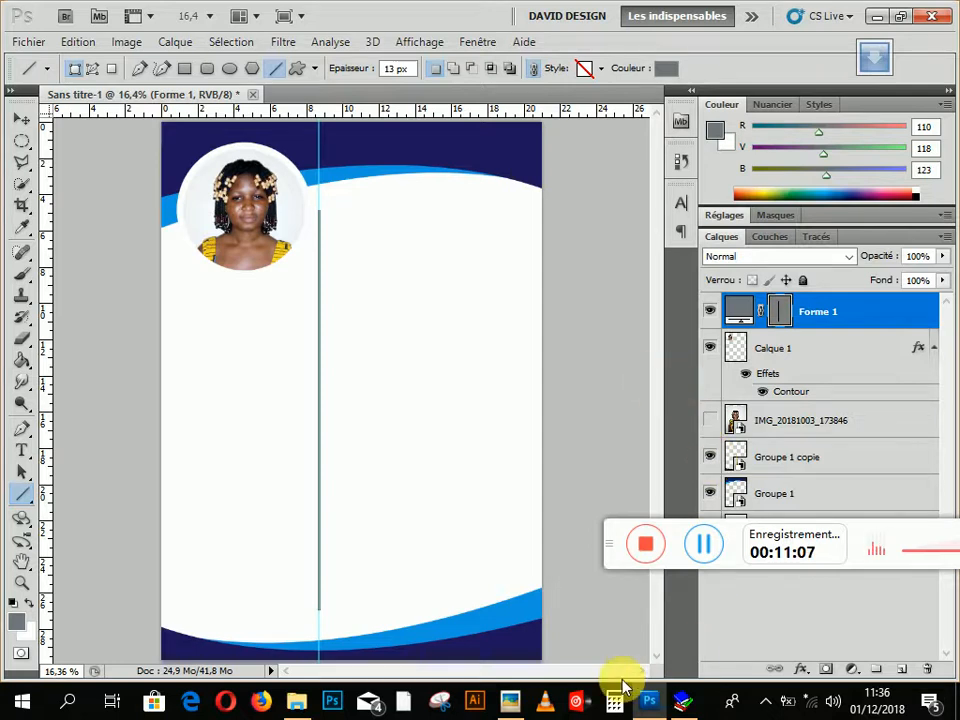
Compare the divider line with the reference CV and remove the vertical guide from the page
click(510, 700)
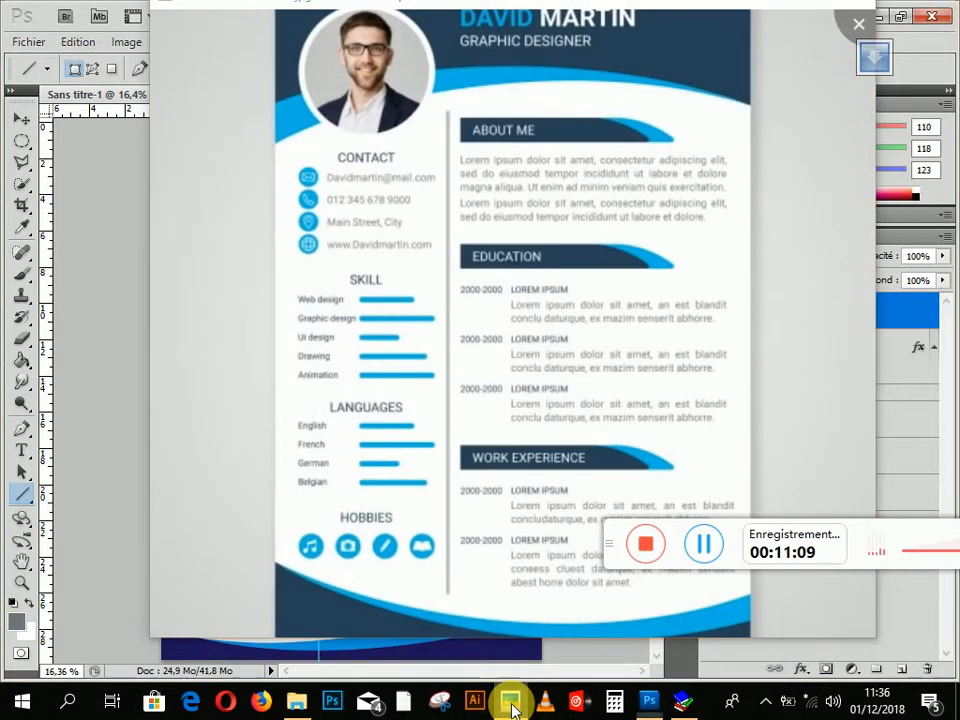
click(510, 702)
click(22, 121)
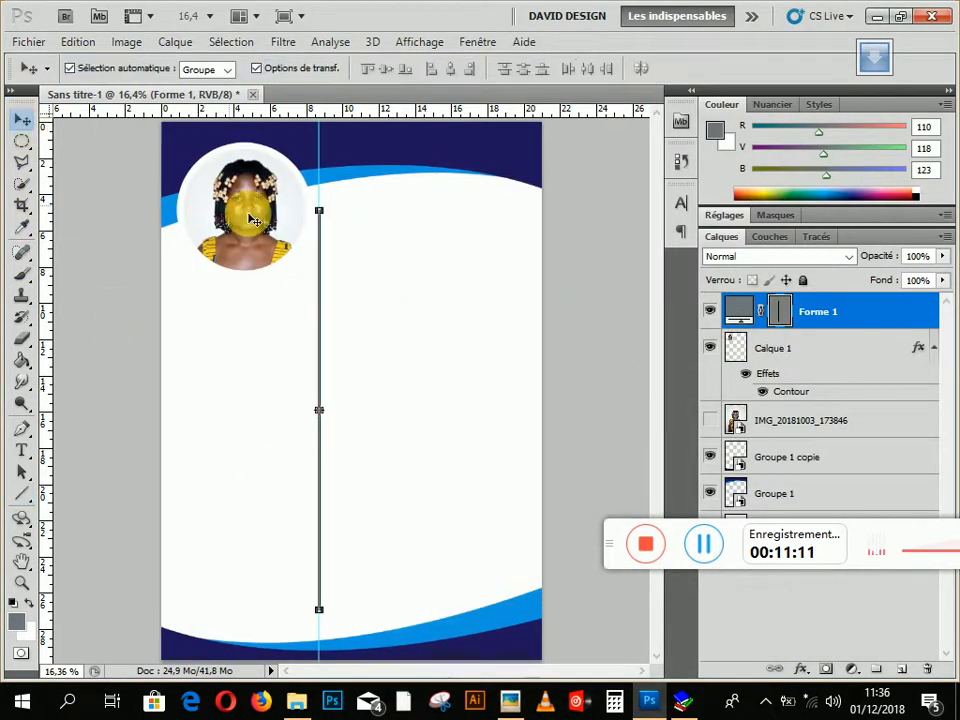
drag(325, 148, 42, 150)
click(390, 285)
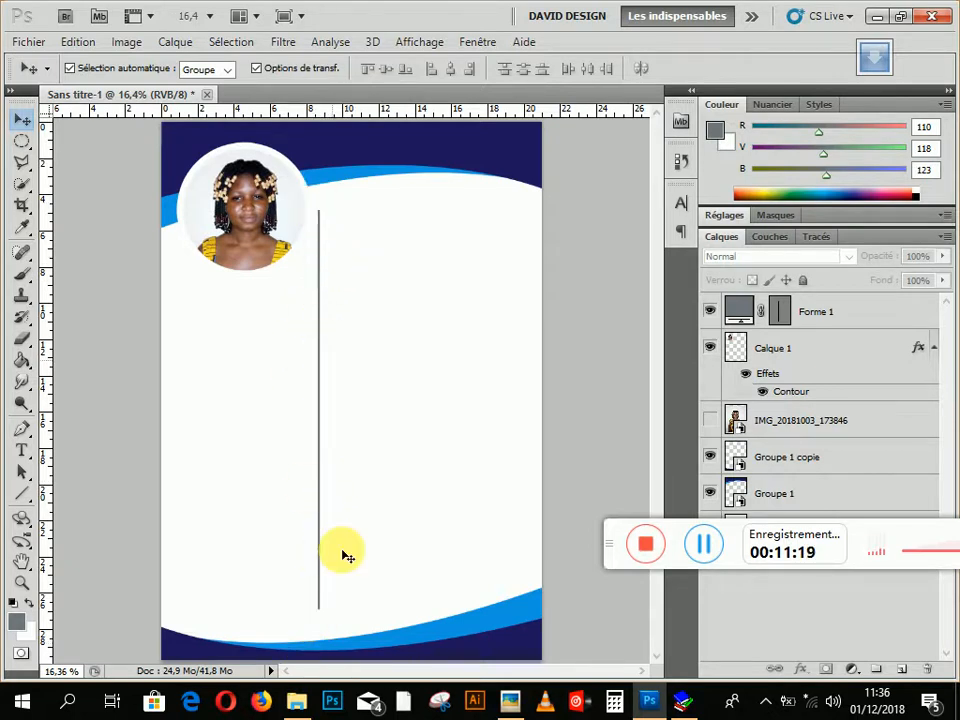
Draw a grey heading rectangle about 11 cm wide and 2 cm high to the right of the divider, modelled on the reference's section headings
click(510, 700)
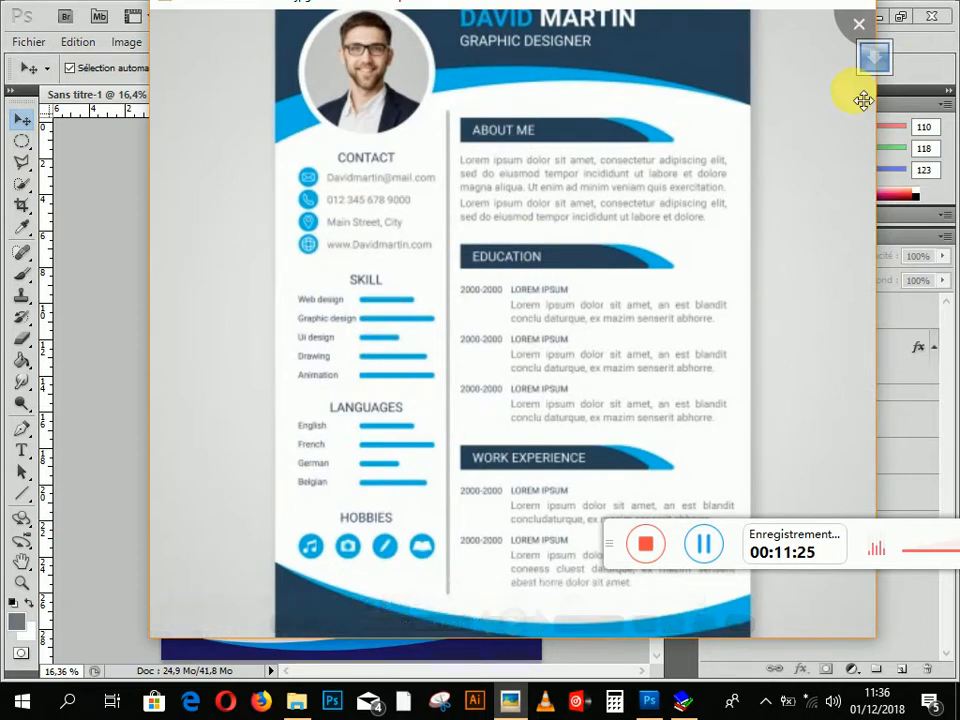
click(848, 20)
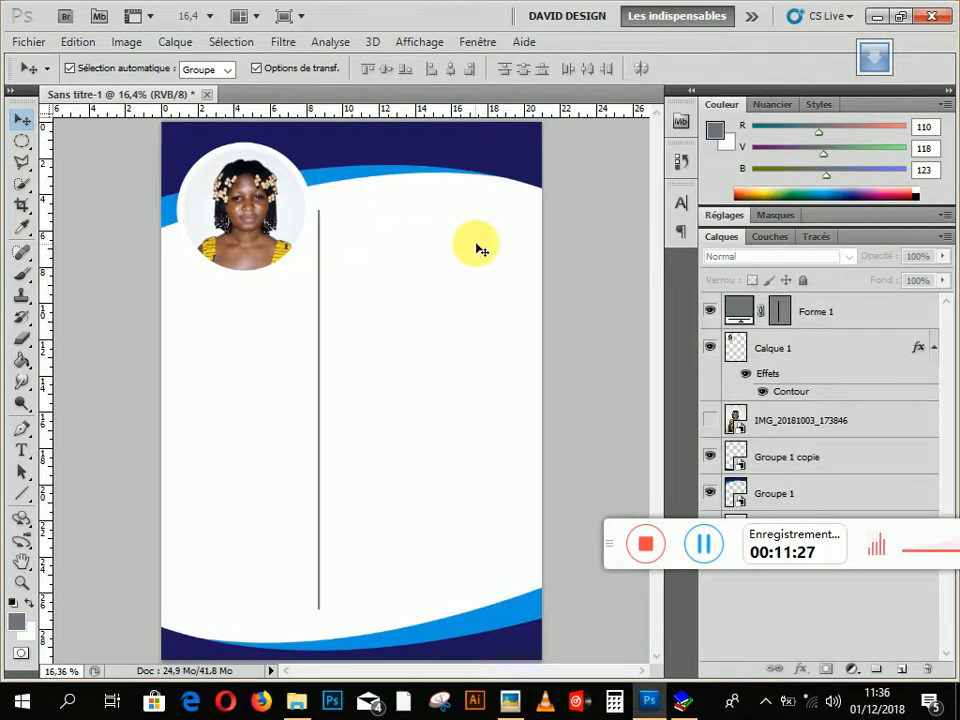
click(510, 703)
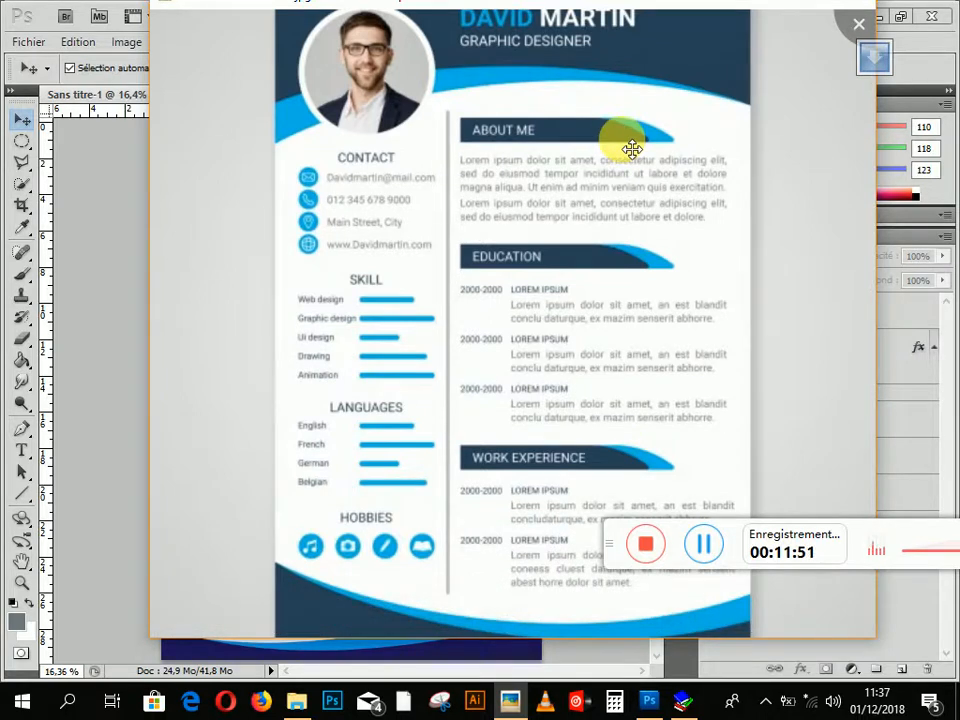
click(118, 210)
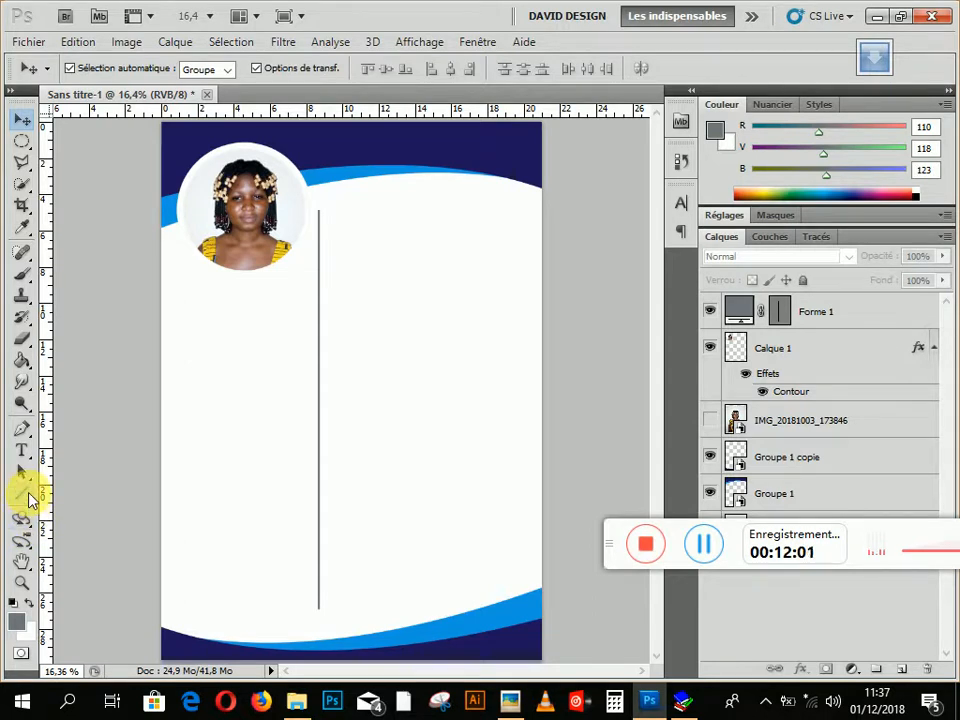
drag(24, 498, 78, 500)
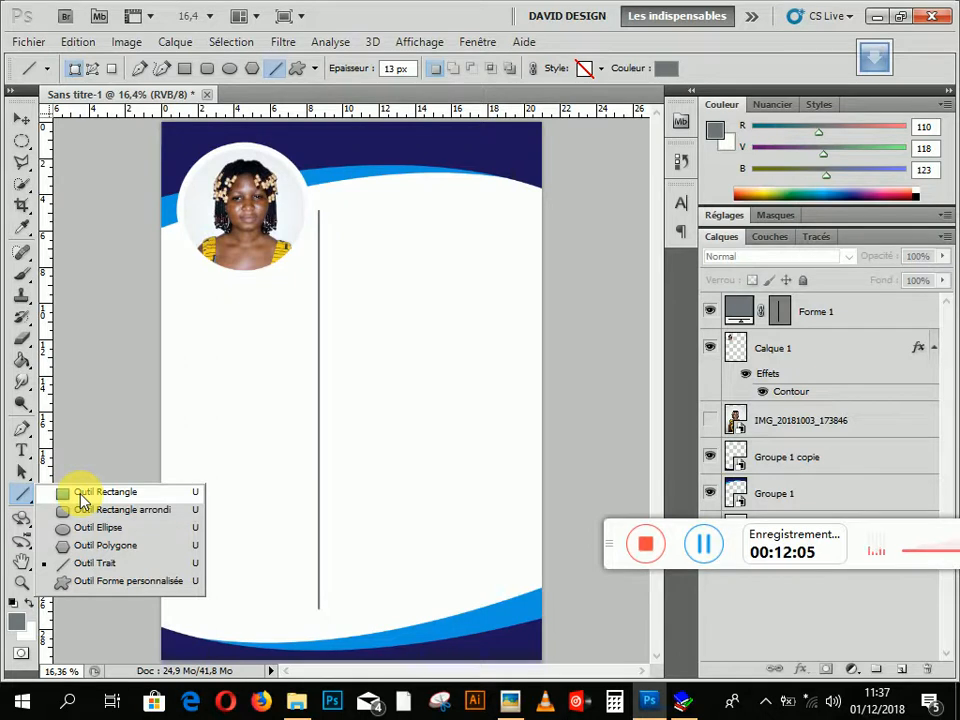
click(82, 500)
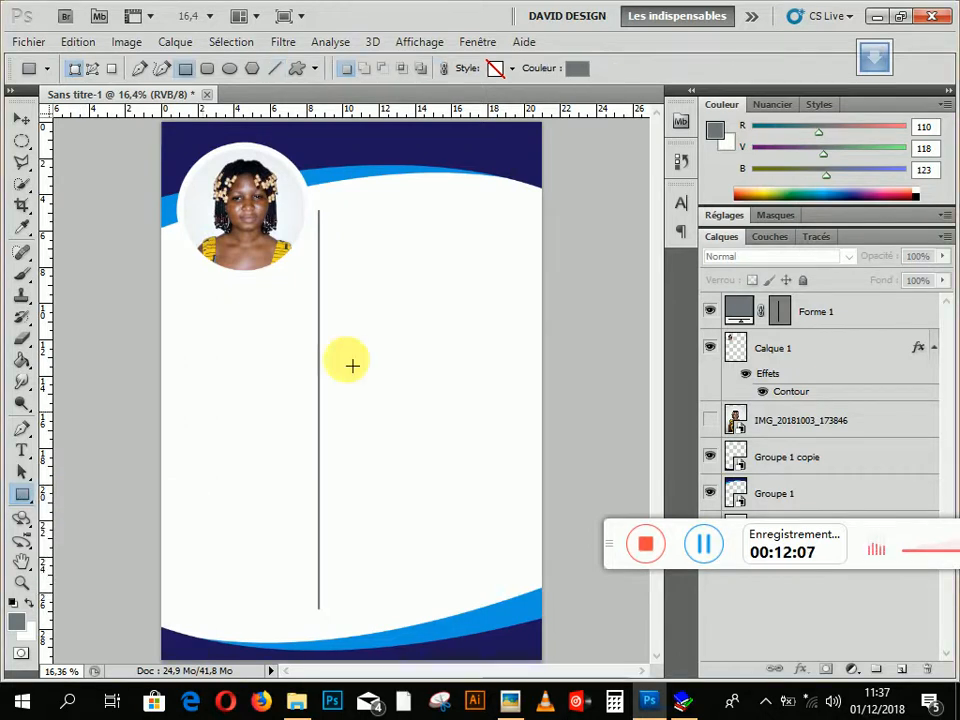
drag(329, 266, 531, 300)
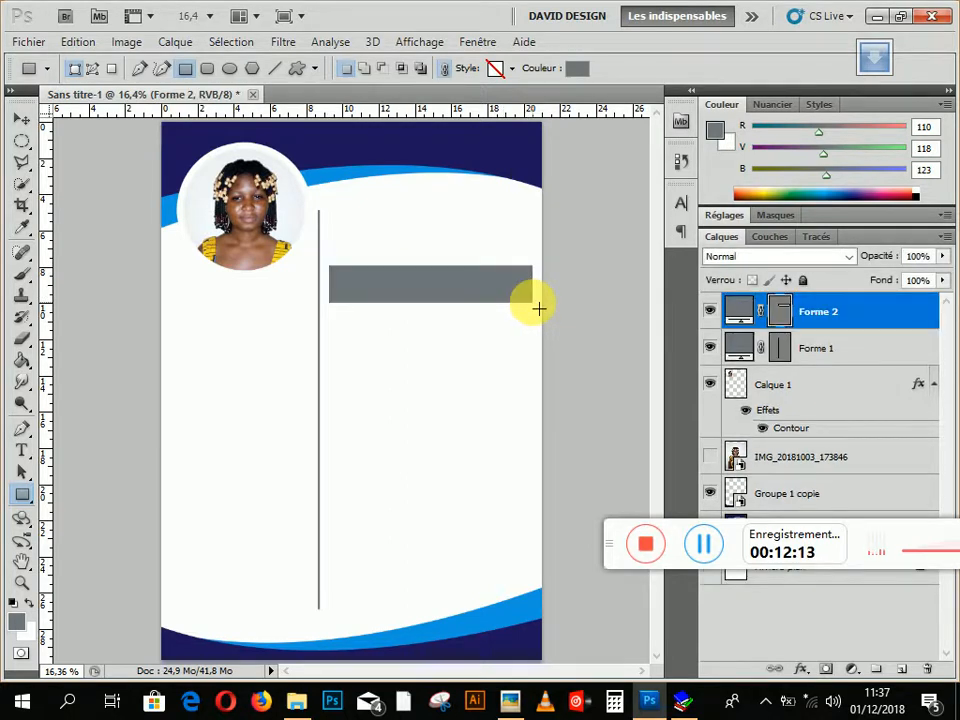
Try to edit the grey heading rectangle's path and move it up about 1.8 cm on the page
click(28, 431)
click(457, 280)
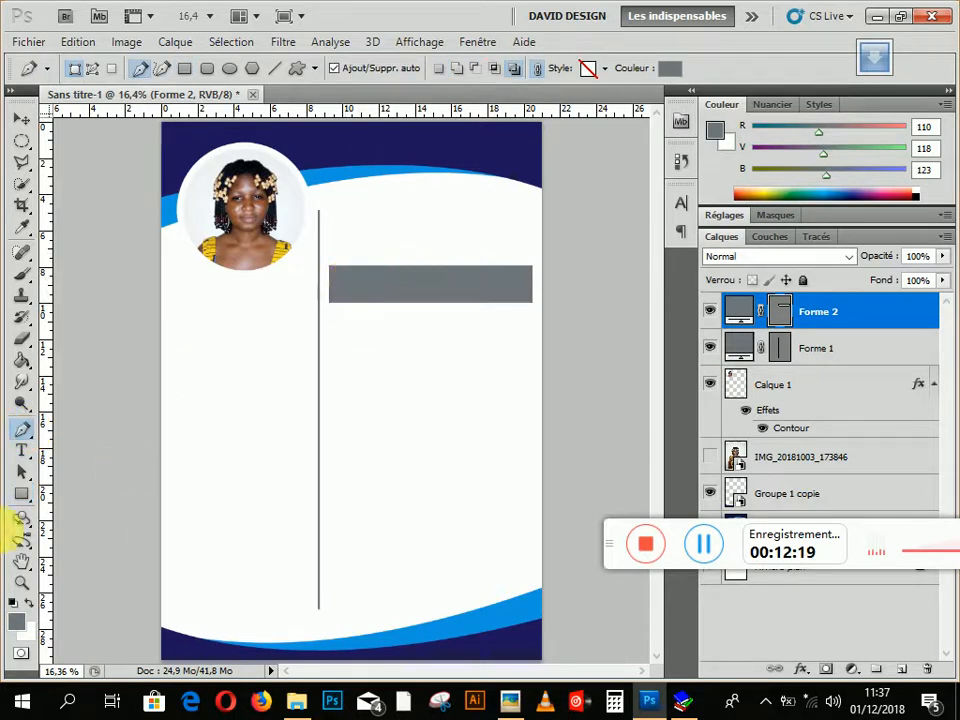
click(364, 275)
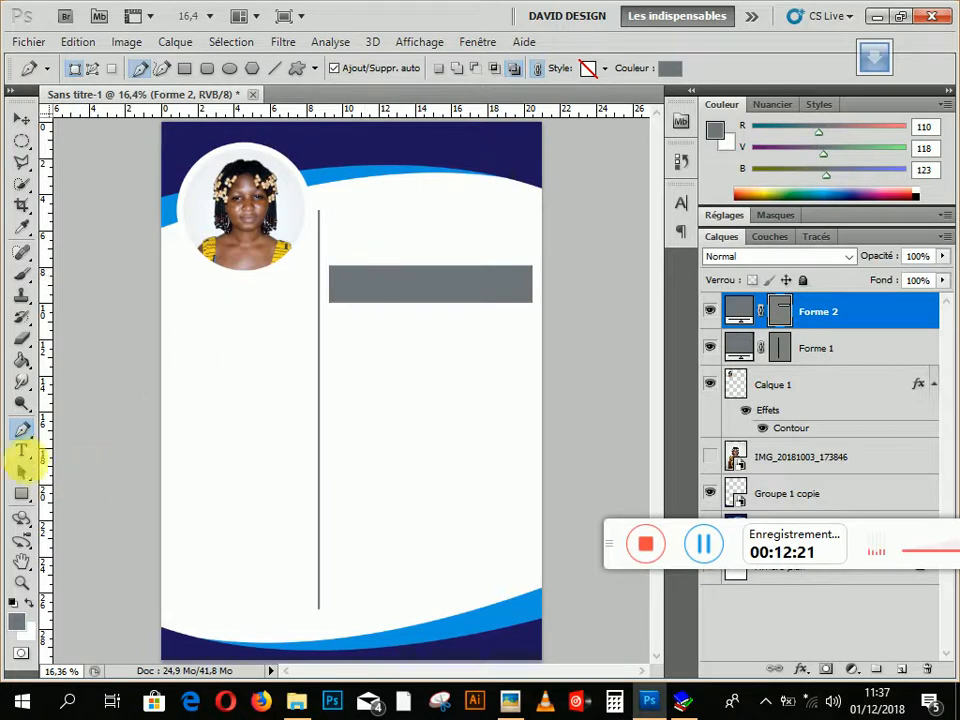
click(456, 303)
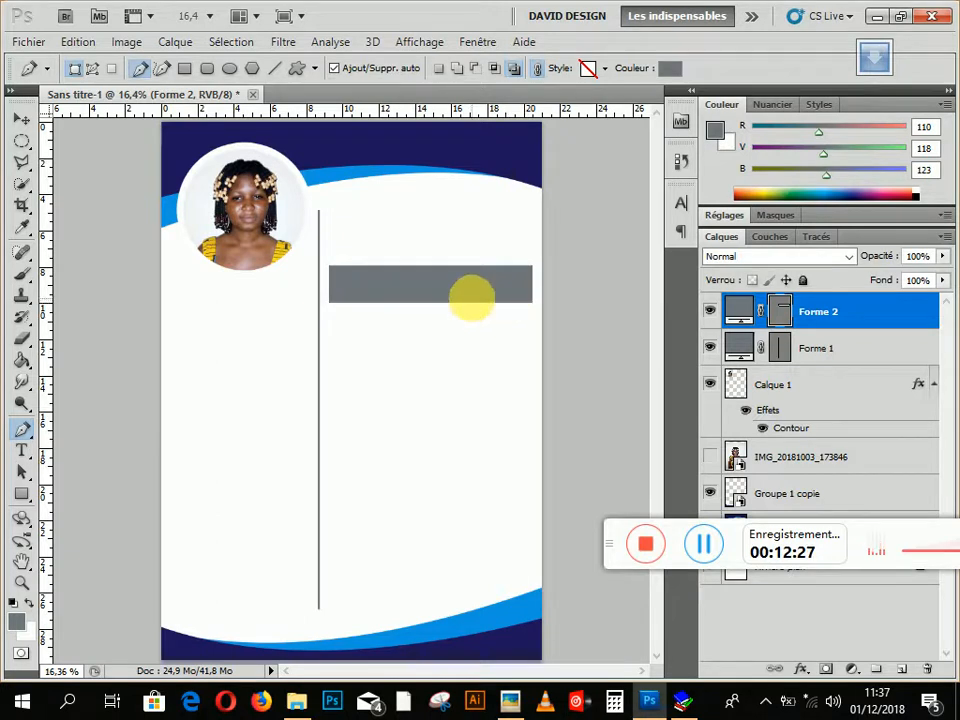
click(25, 443)
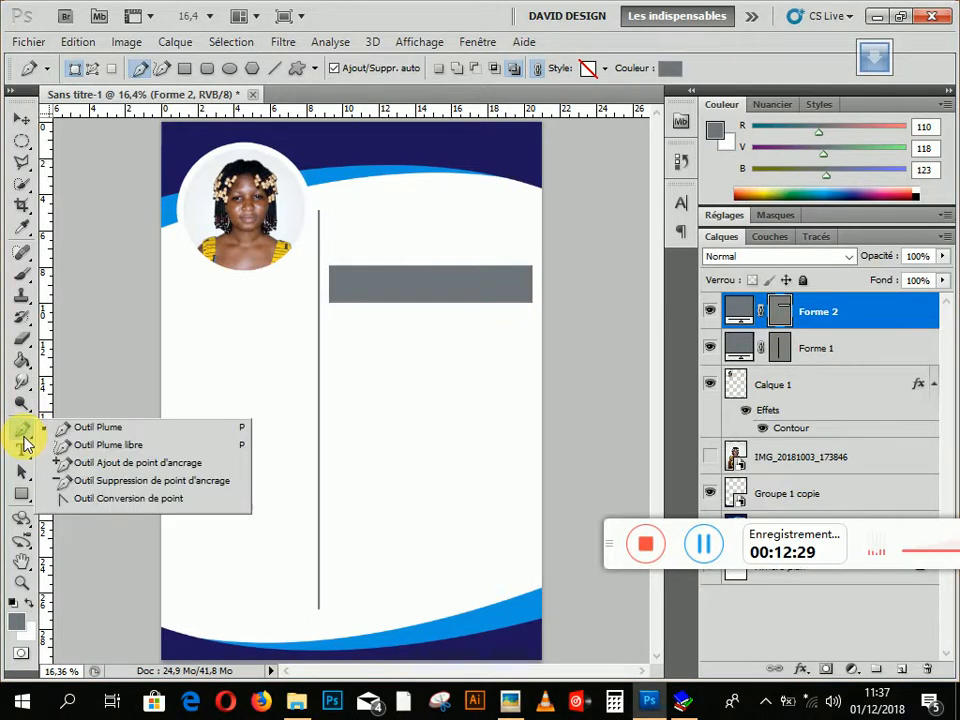
click(21, 472)
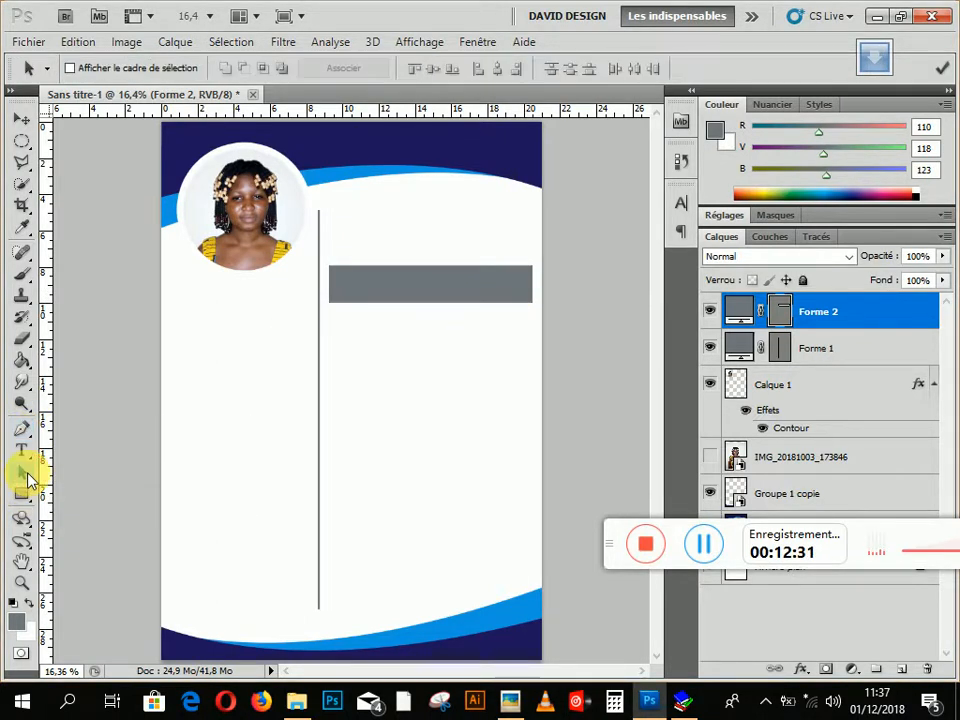
key(ctrl)
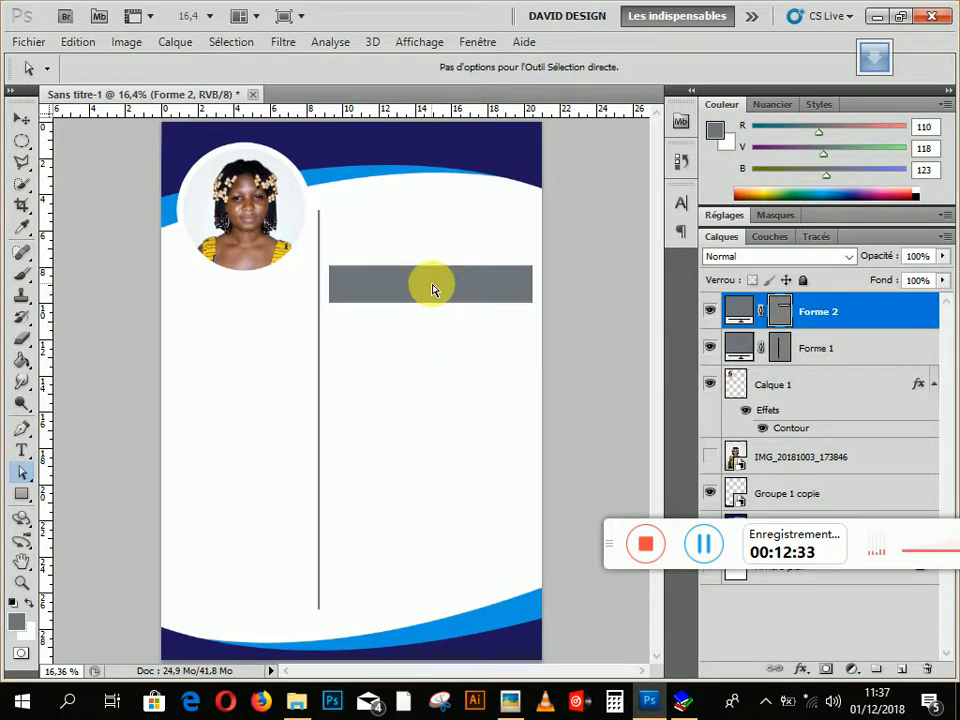
right_click(21, 473)
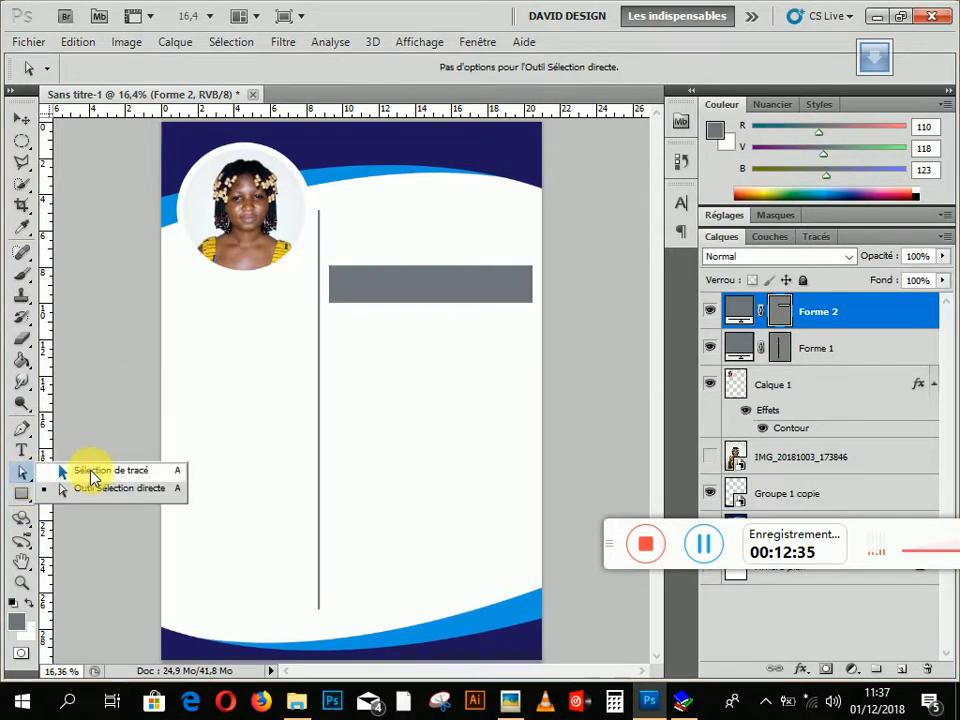
click(90, 472)
drag(403, 274, 407, 243)
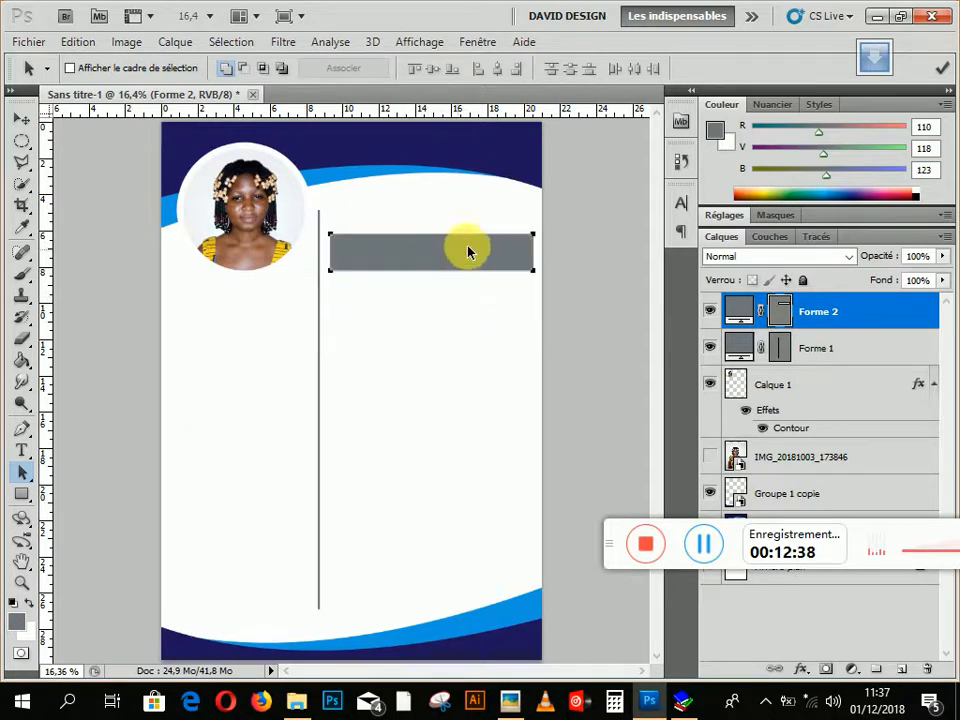
Try to reshape the grey rectangle's right end by pulling its upper corner into a curve with the Pen tool
click(21, 428)
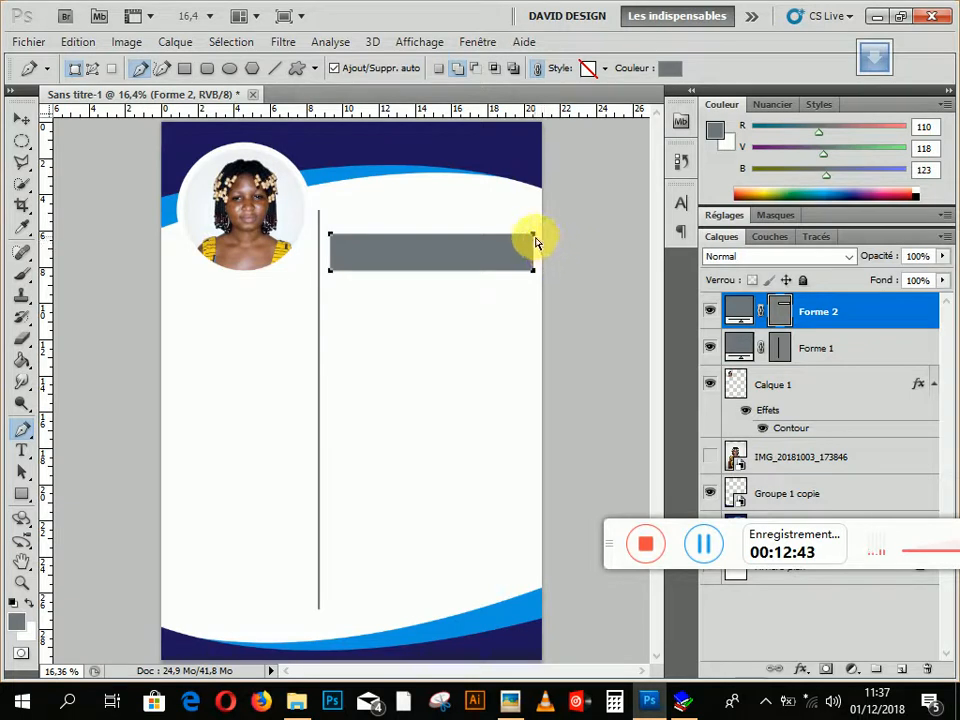
drag(535, 241, 527, 248)
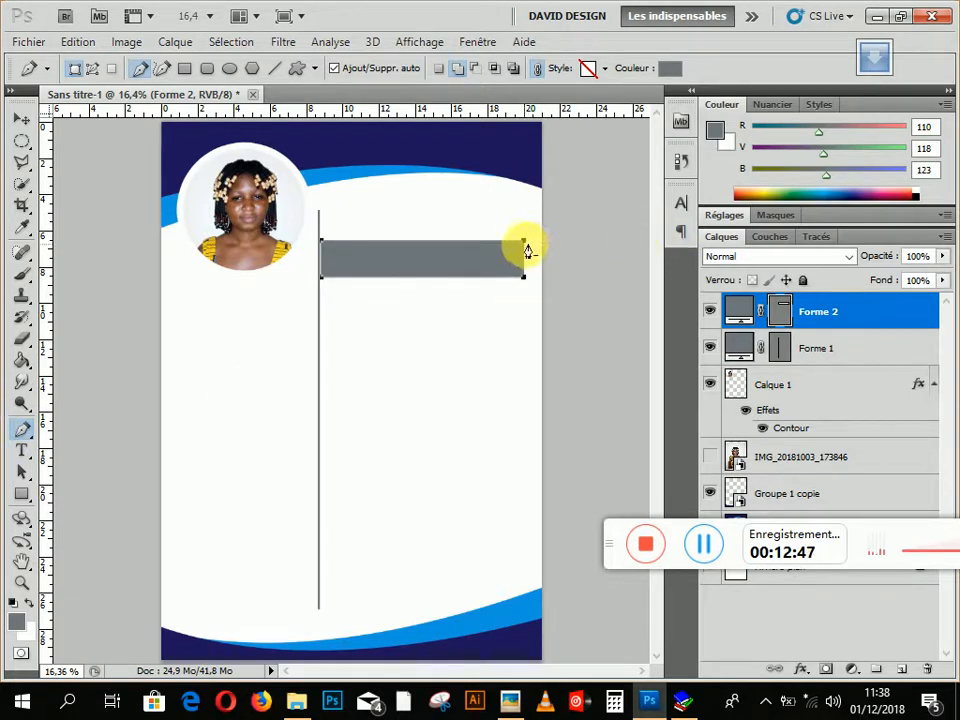
click(465, 241)
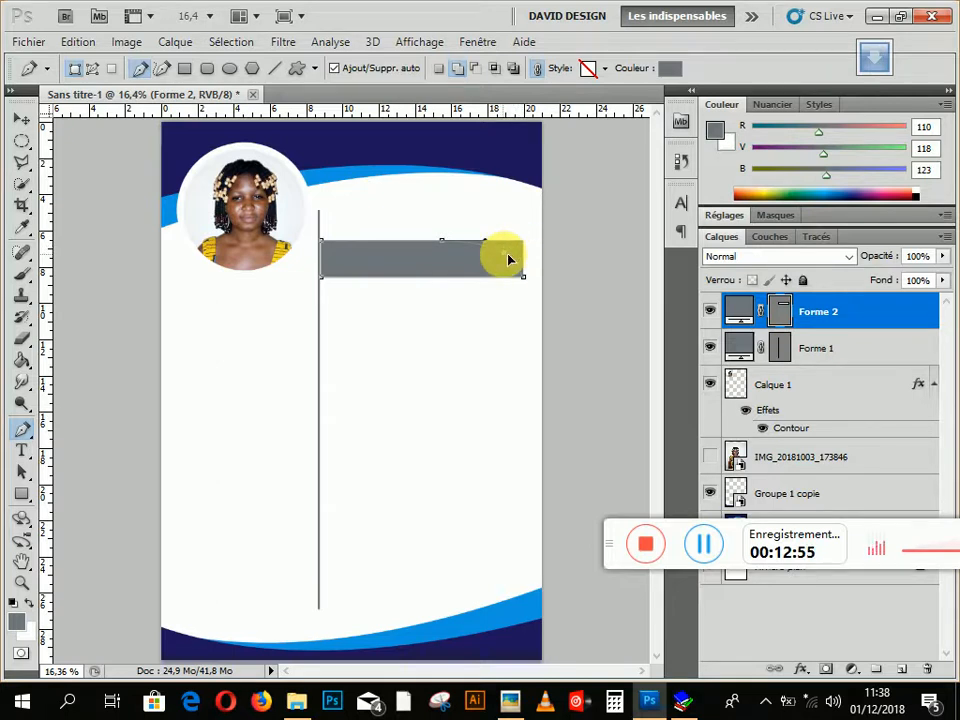
drag(502, 255, 502, 254)
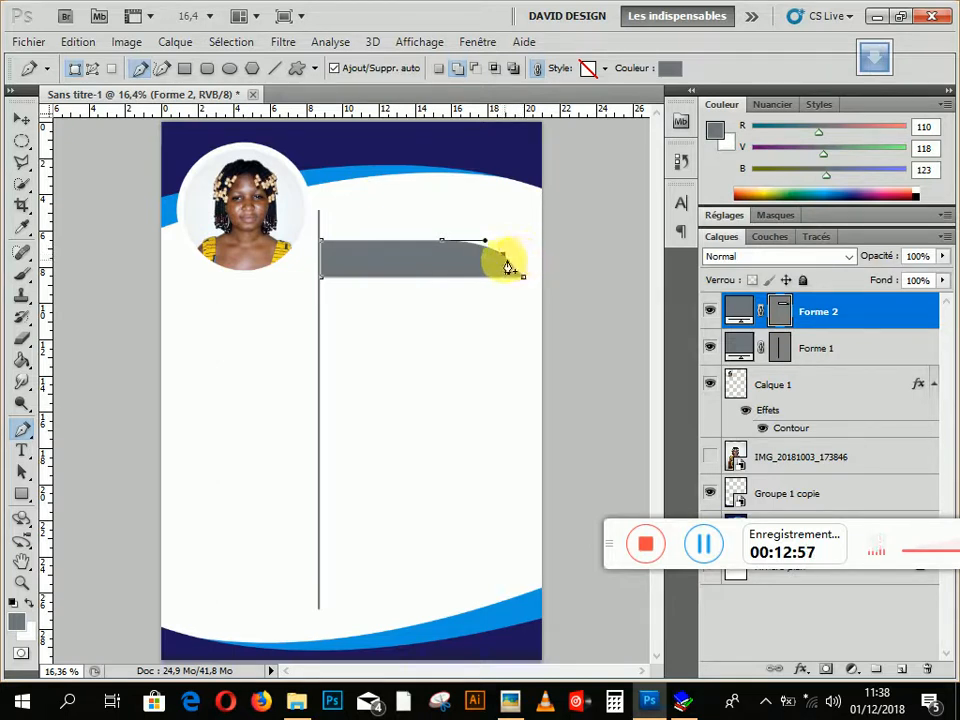
drag(445, 248, 425, 248)
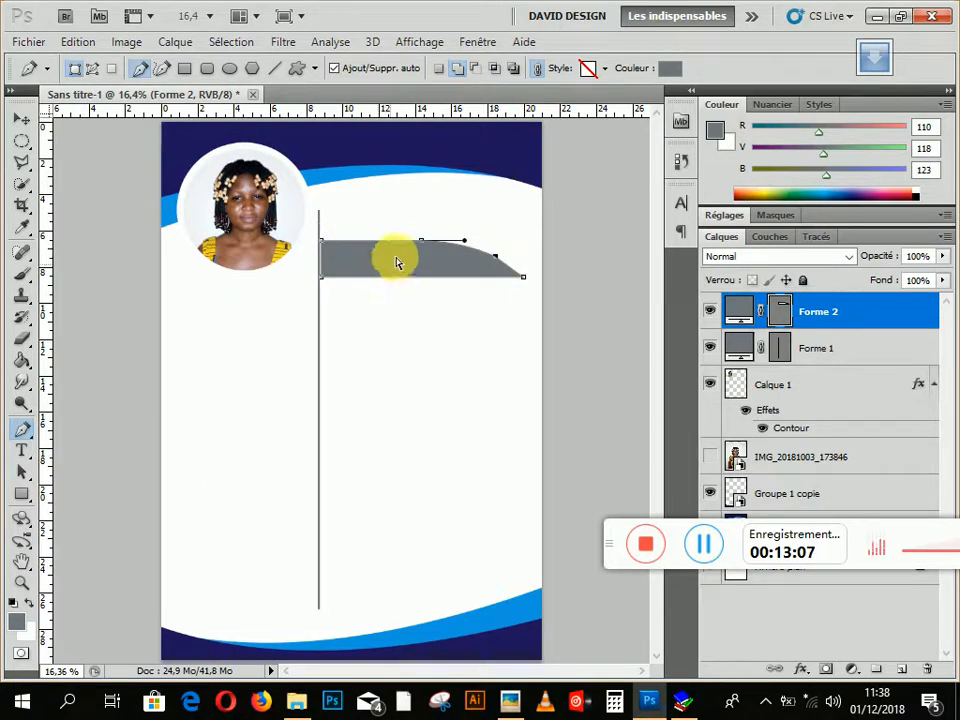
key(Return)
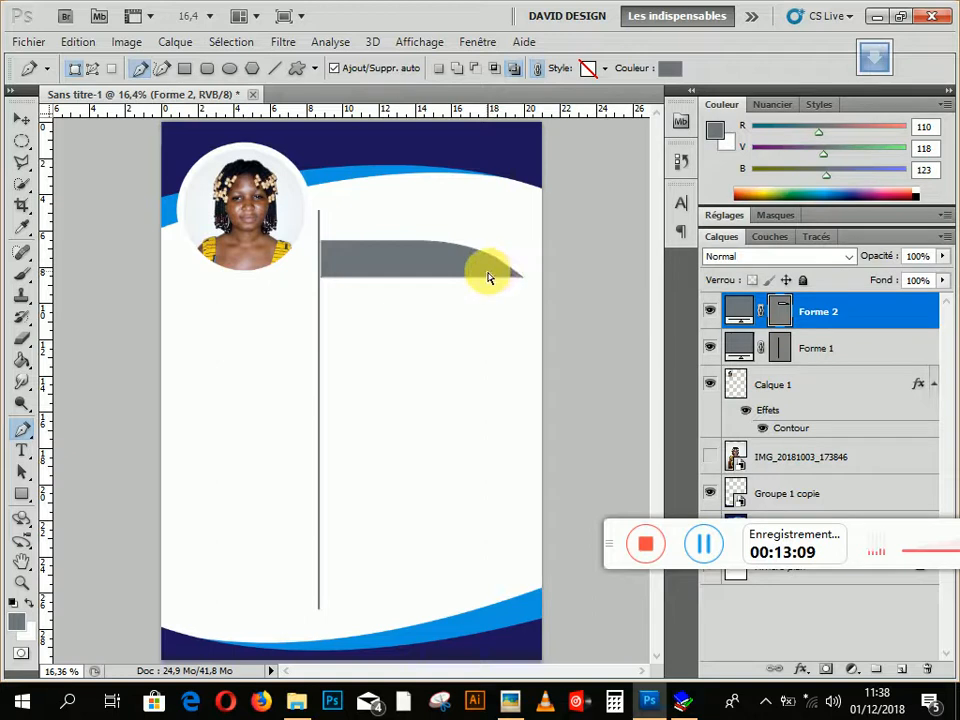
Reposition the reshaped grey heading banner beside the divider and delete it from the page
click(23, 119)
mouse_move(476, 268)
mouse_down()
mouse_move(493, 229)
mouse_move(484, 253)
mouse_up()
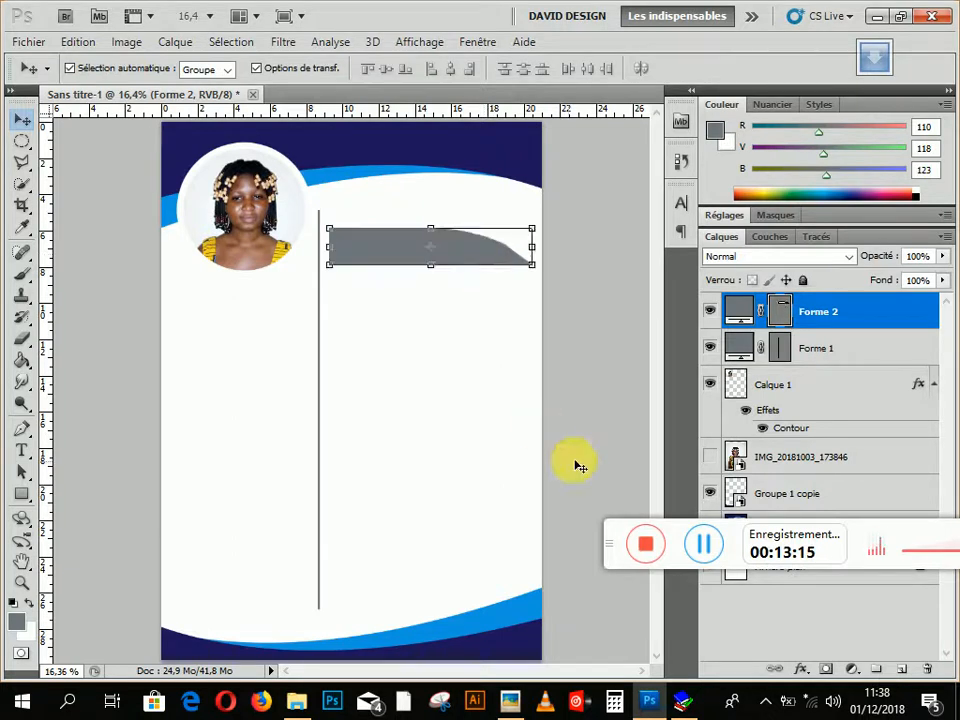
key(Delete)
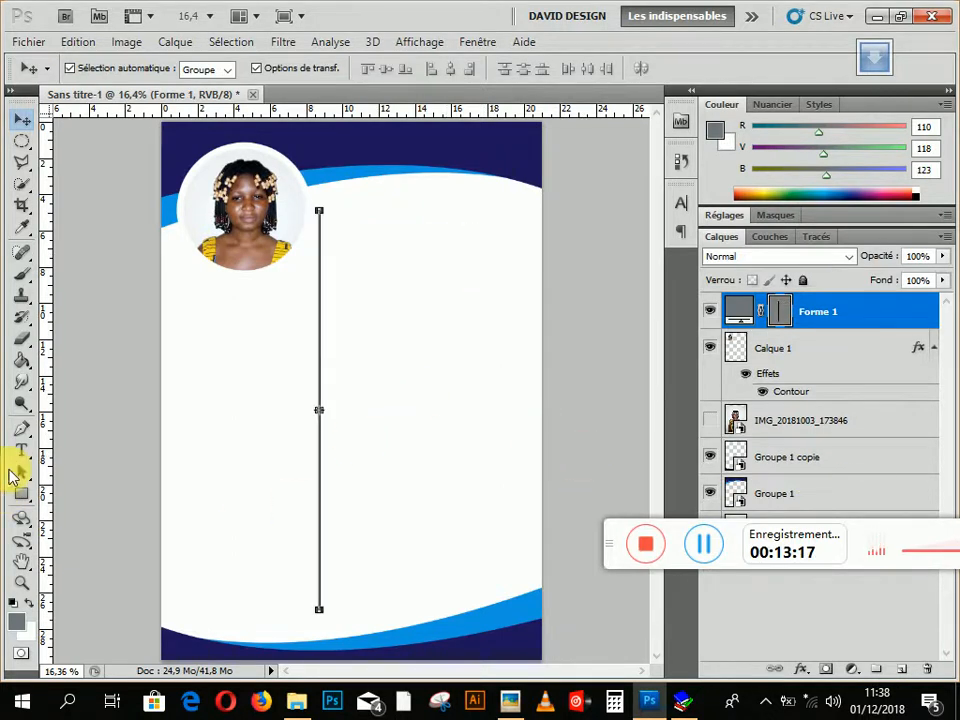
Display the grid over the page as a guide for drawing with the Pen tool
click(21, 428)
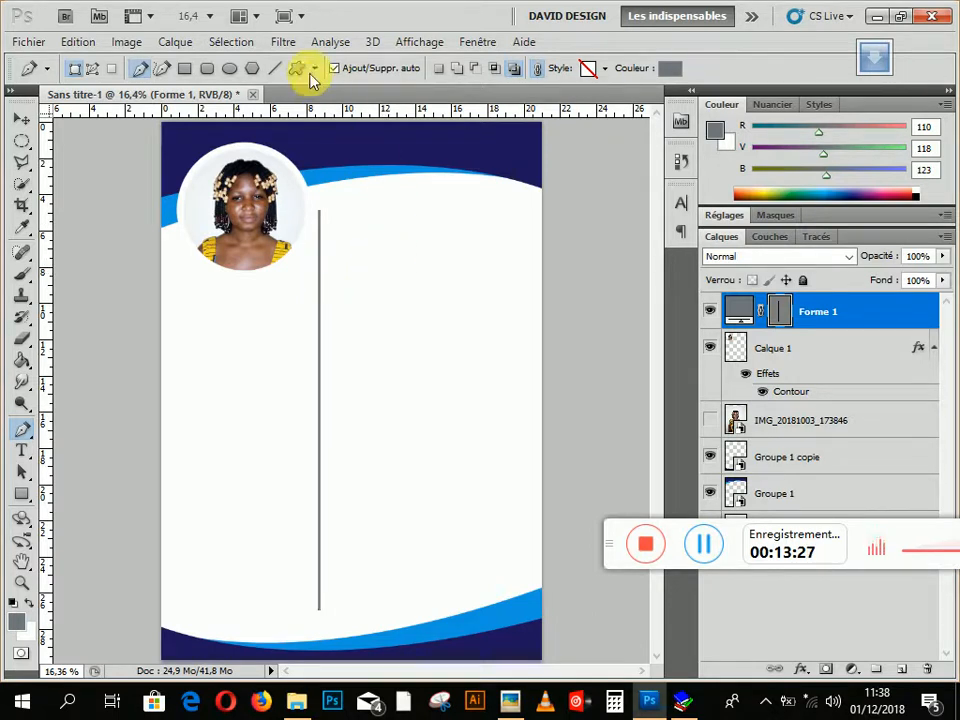
click(420, 42)
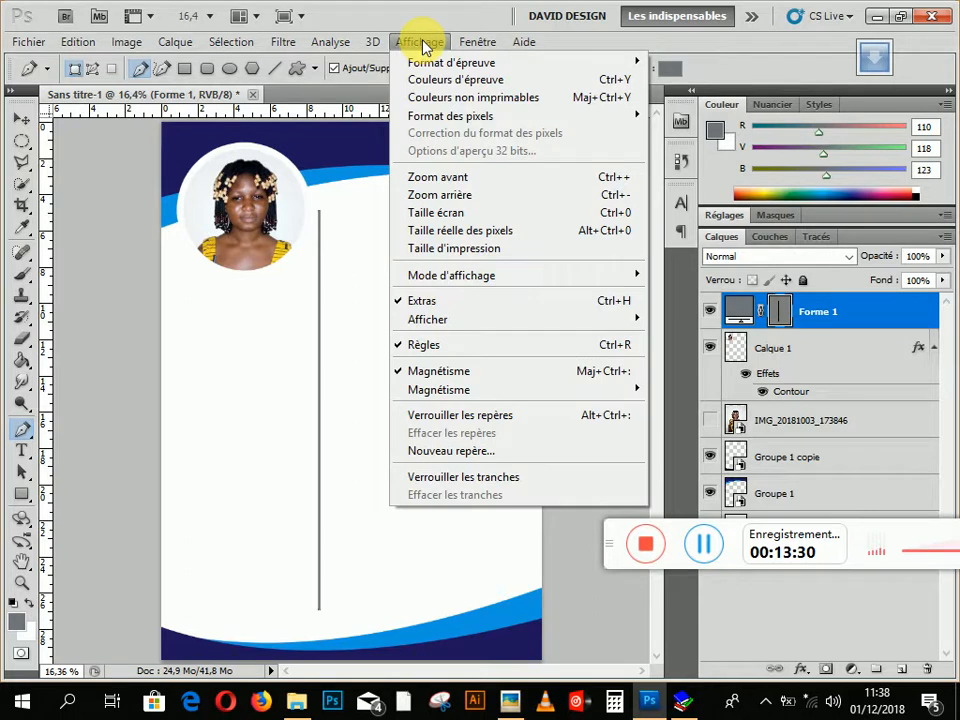
click(498, 325)
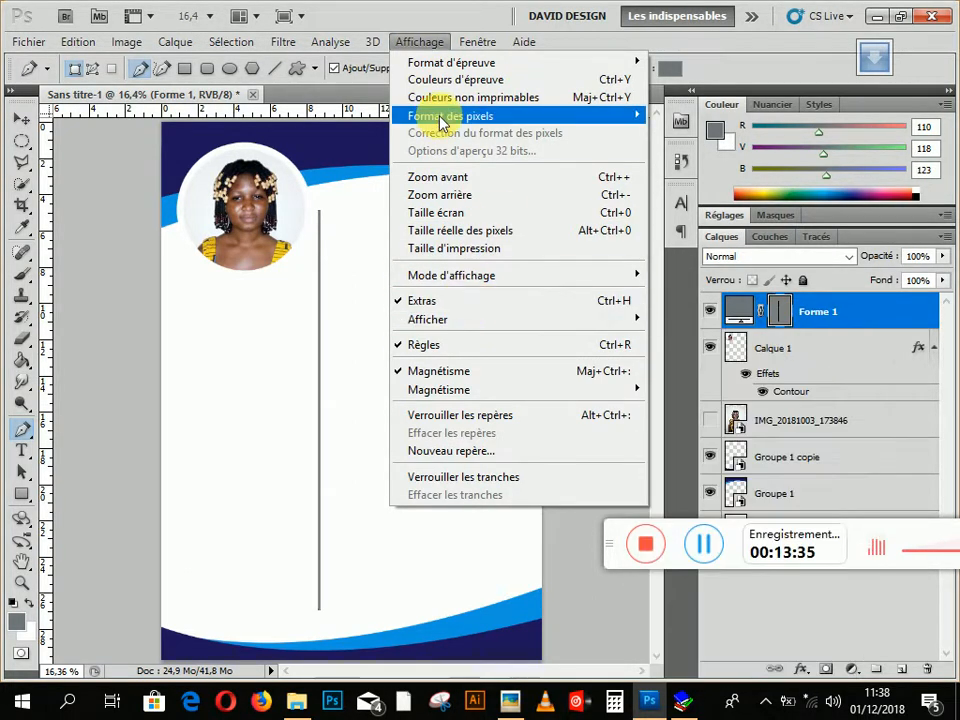
mouse_move(491, 328)
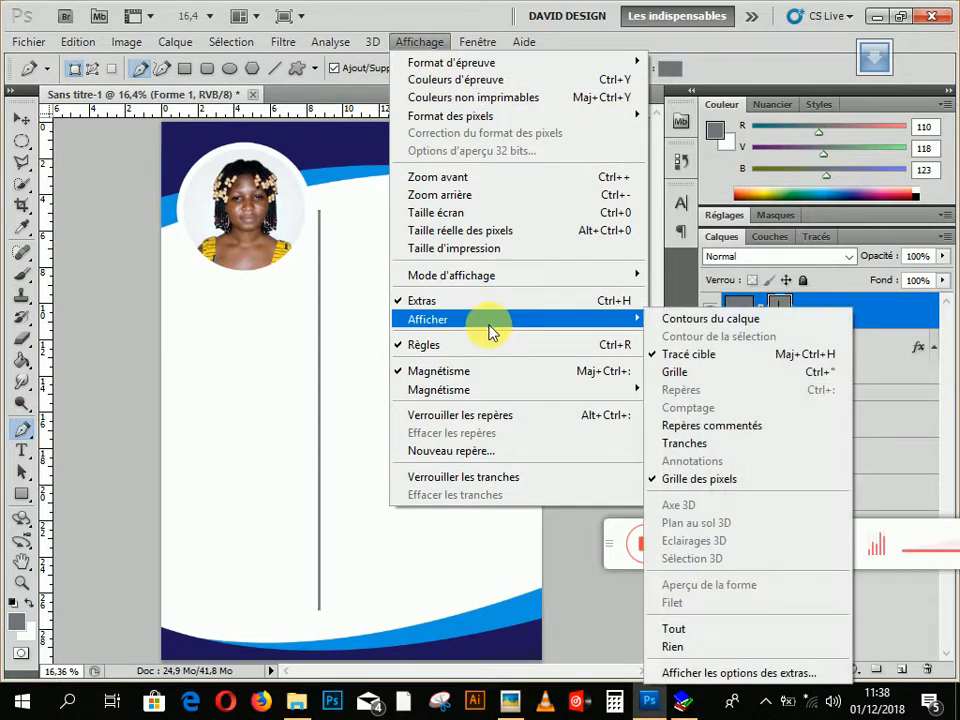
click(695, 373)
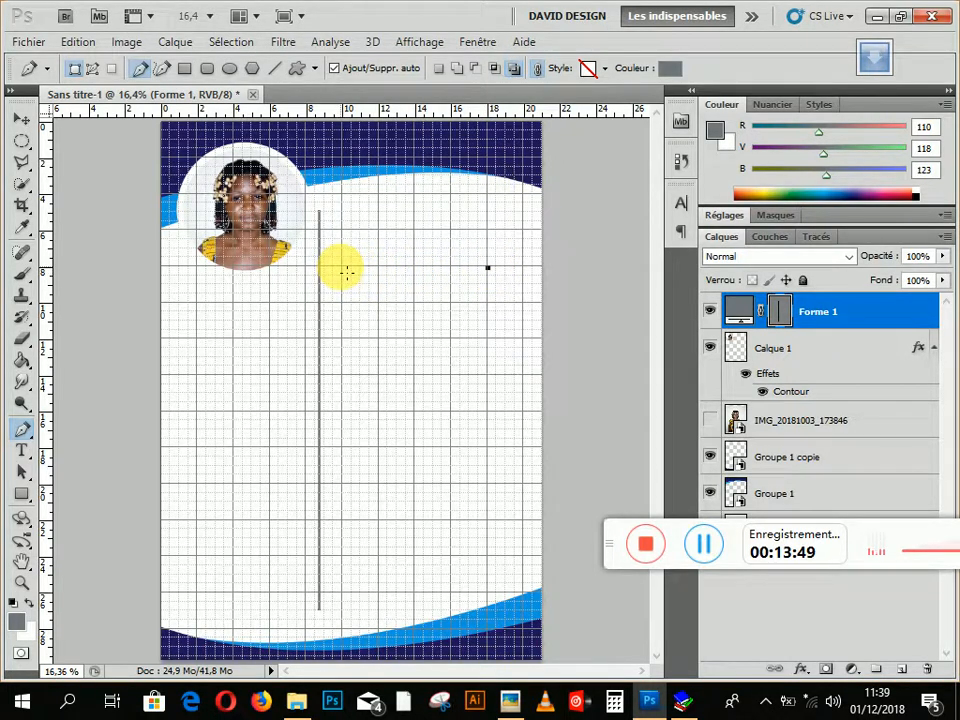
Draw a closed banner beside the divider with the Pen tool, about 8 cm wide and 1.5 cm high, with a curved upper right edge
click(342, 267)
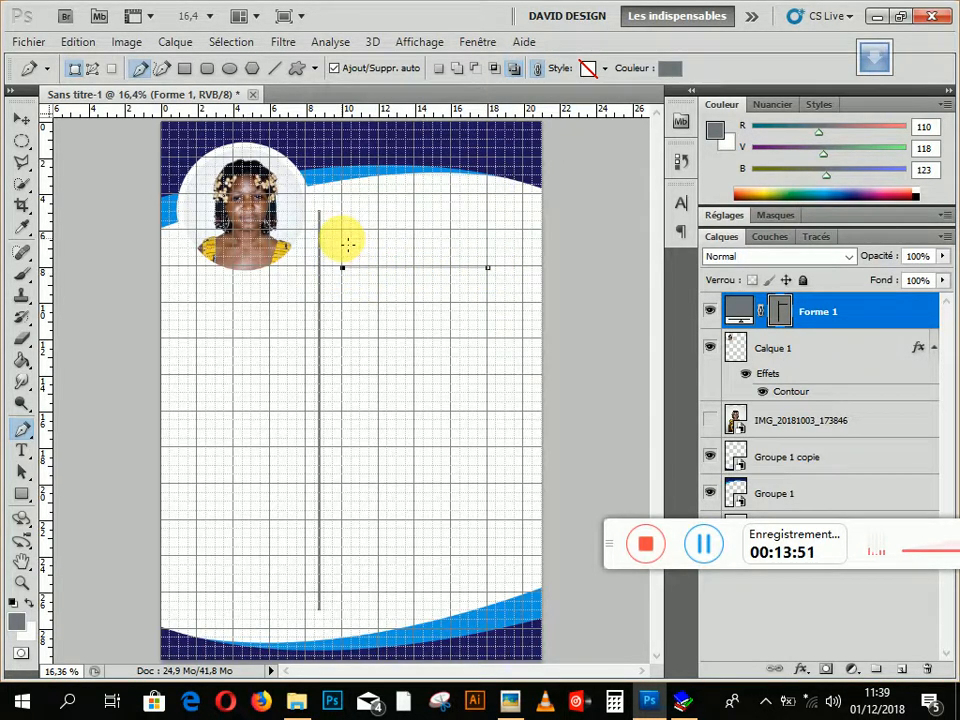
click(343, 241)
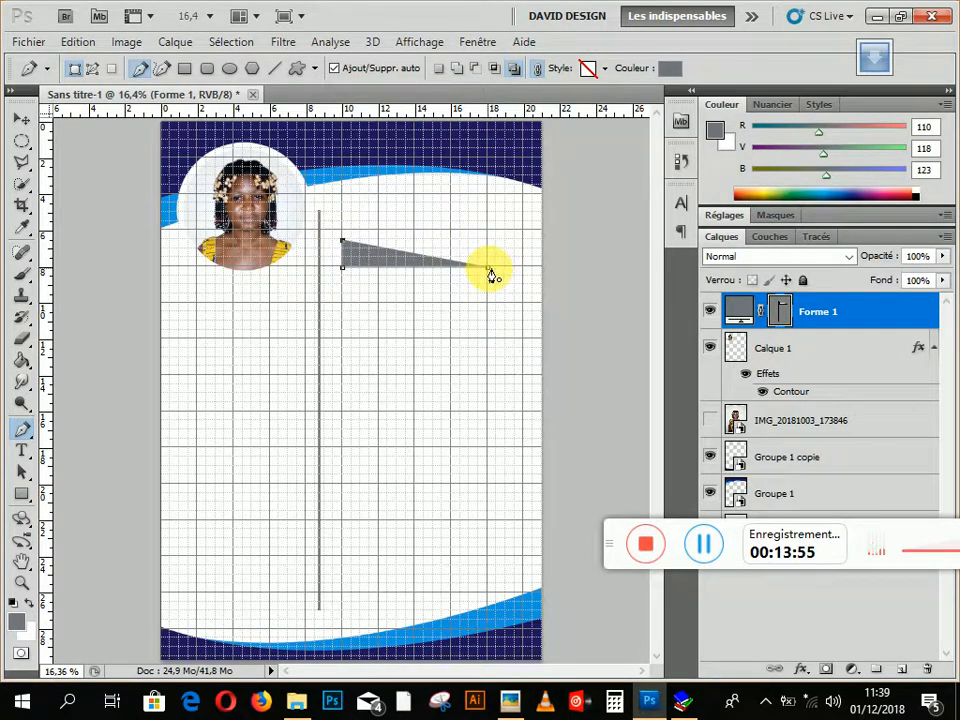
drag(499, 282, 512, 305)
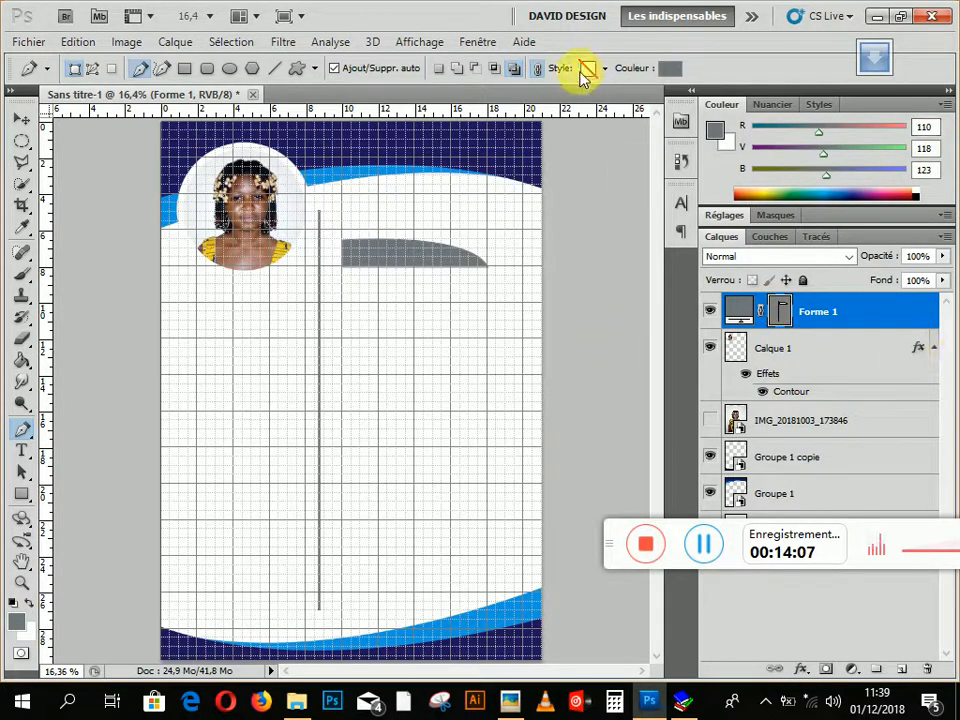
Recolour the banner's shape layer with the navy sampled from the header (RGB 29, 21, 92)
double_click(744, 318)
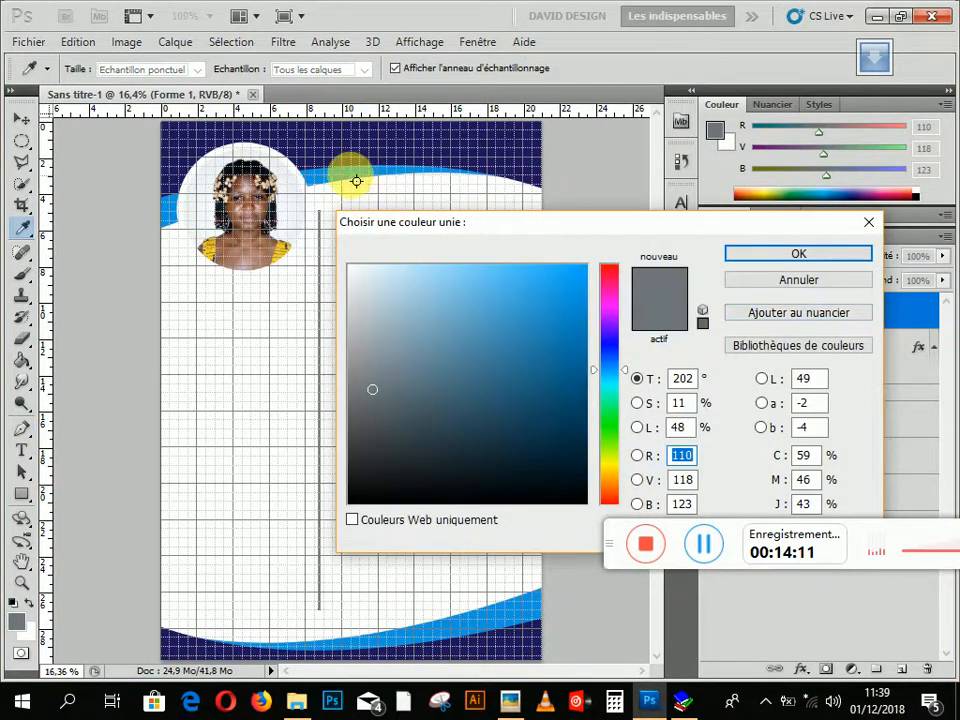
click(385, 145)
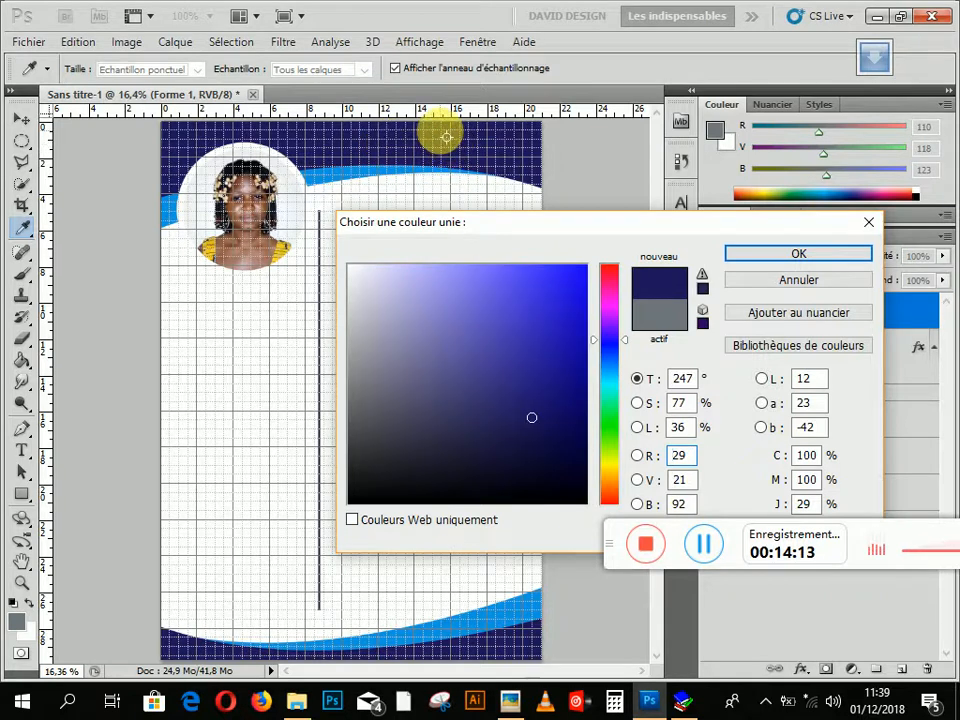
click(838, 254)
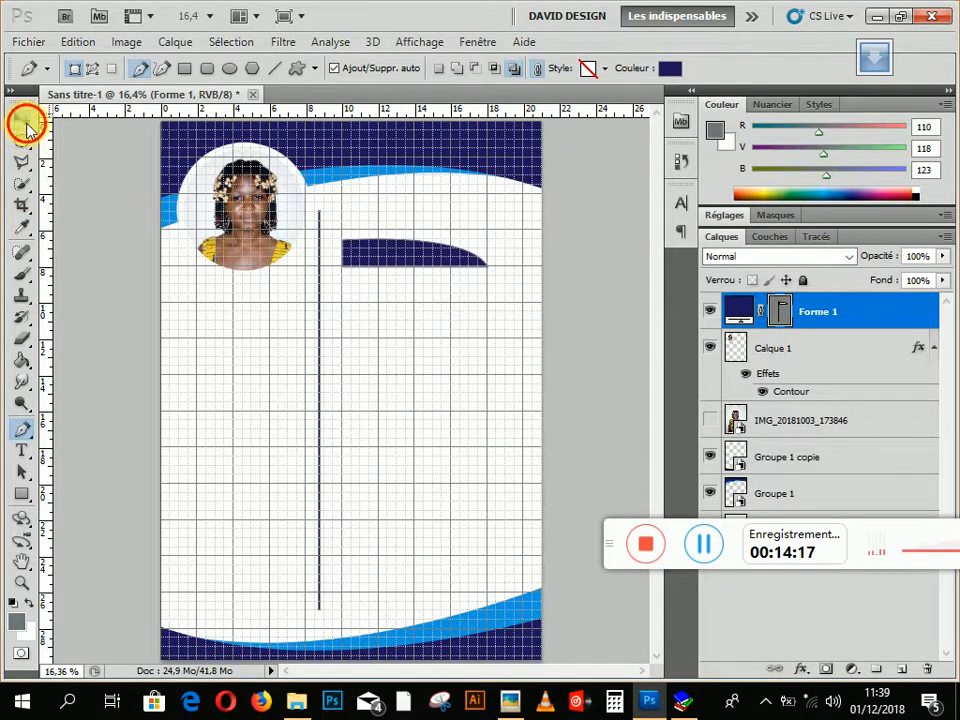
Try to duplicate the navy banner about 1 cm to the right, undo the copy and deselect the shape
click(22, 118)
click(611, 327)
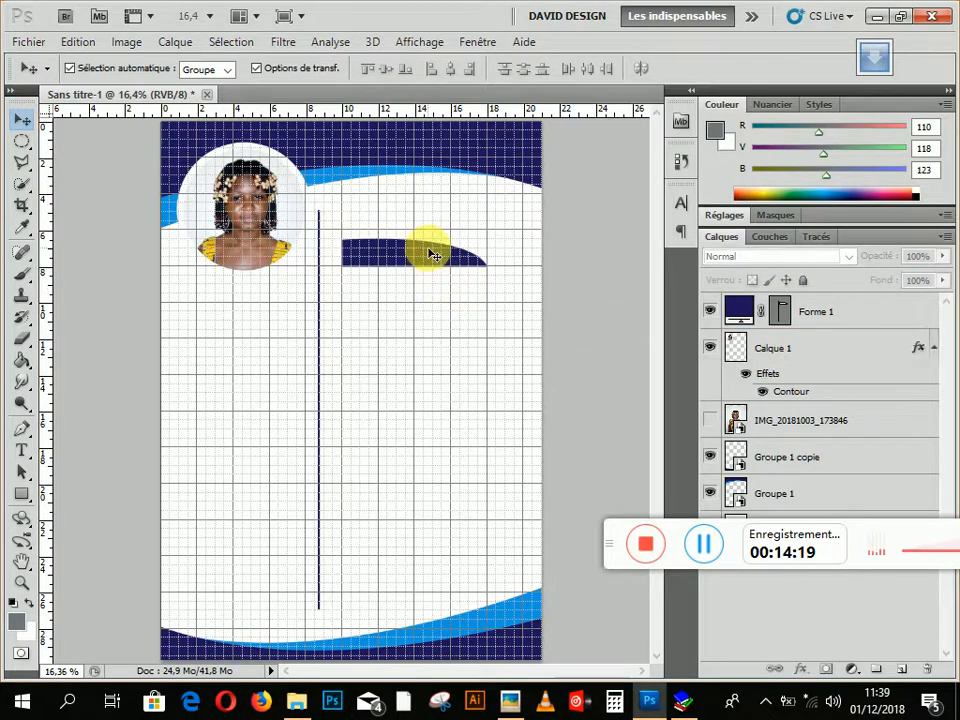
drag(435, 254, 453, 254)
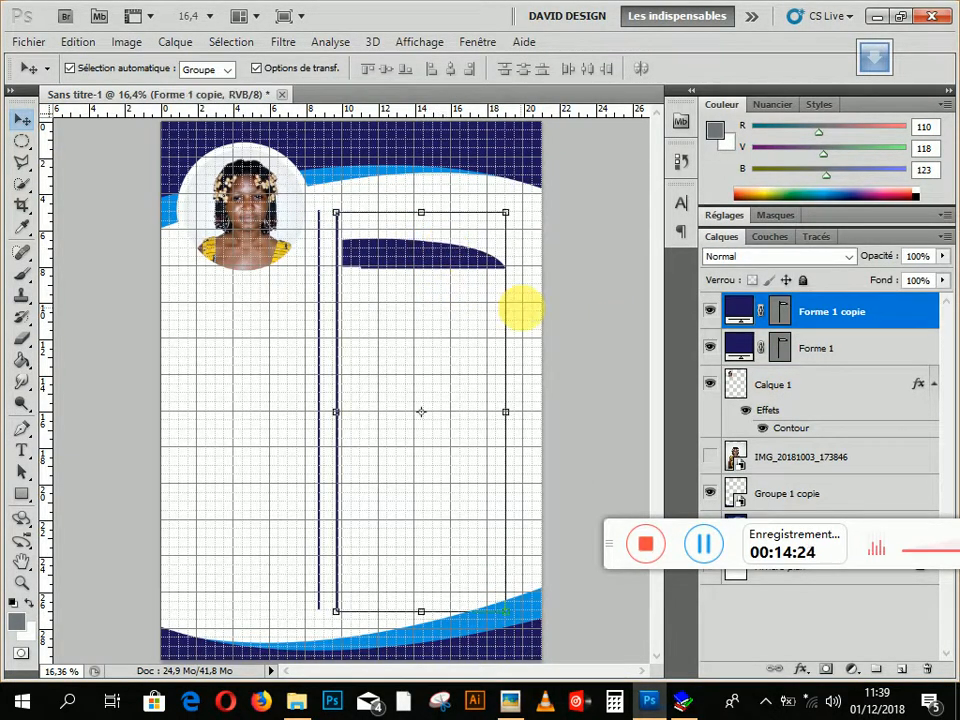
key(ctrl+z)
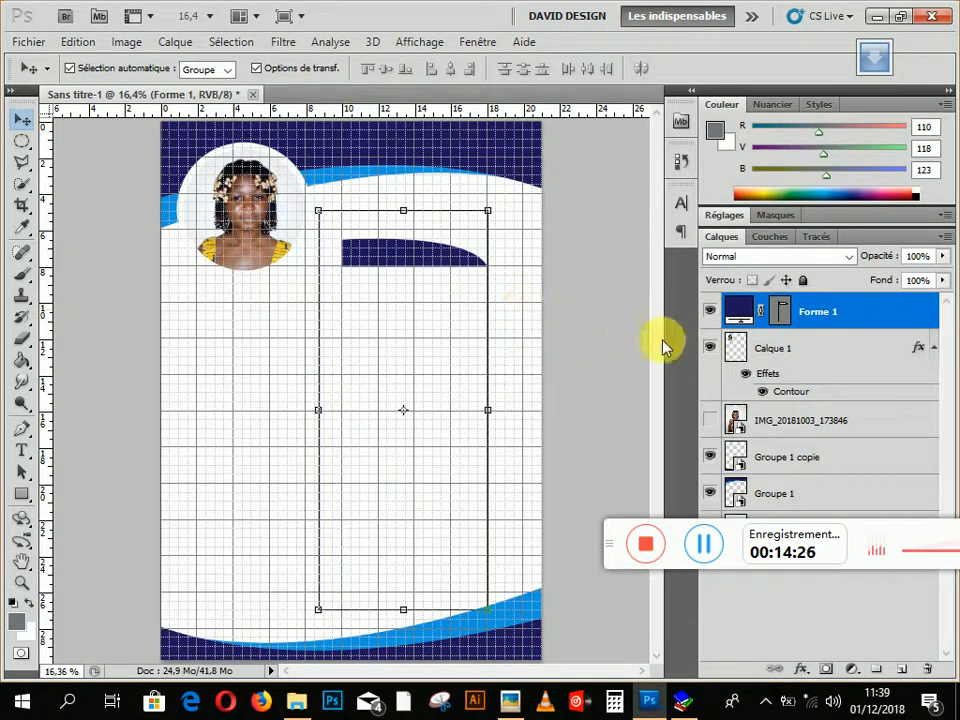
click(456, 261)
click(615, 294)
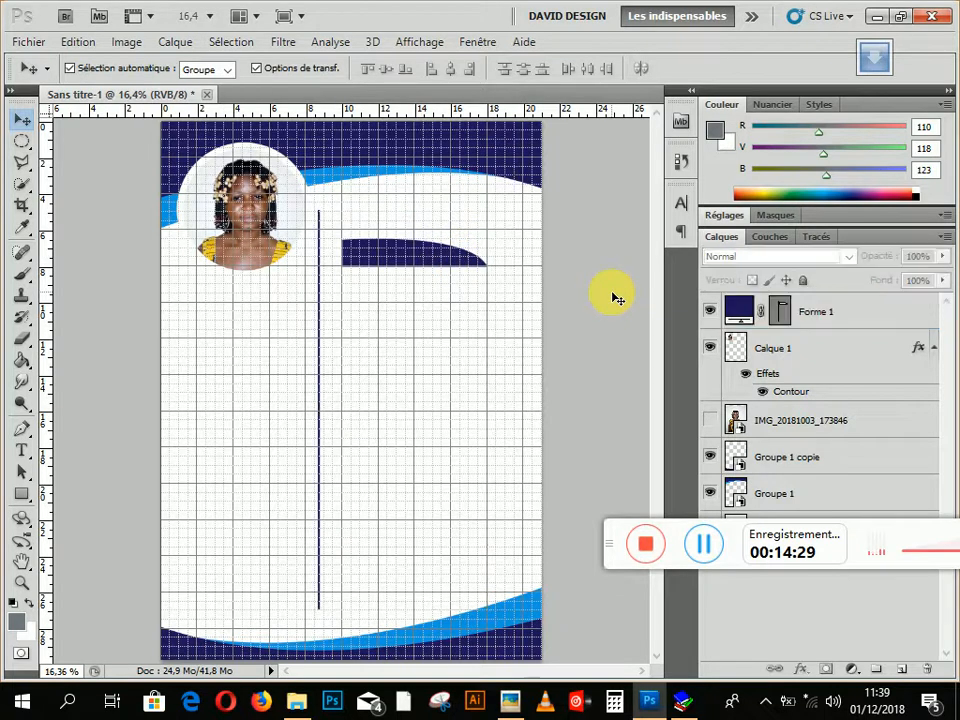
Undo the navy recolouring and the drawing of the curved banner on the divider's layer
key(ctrl+alt+z)
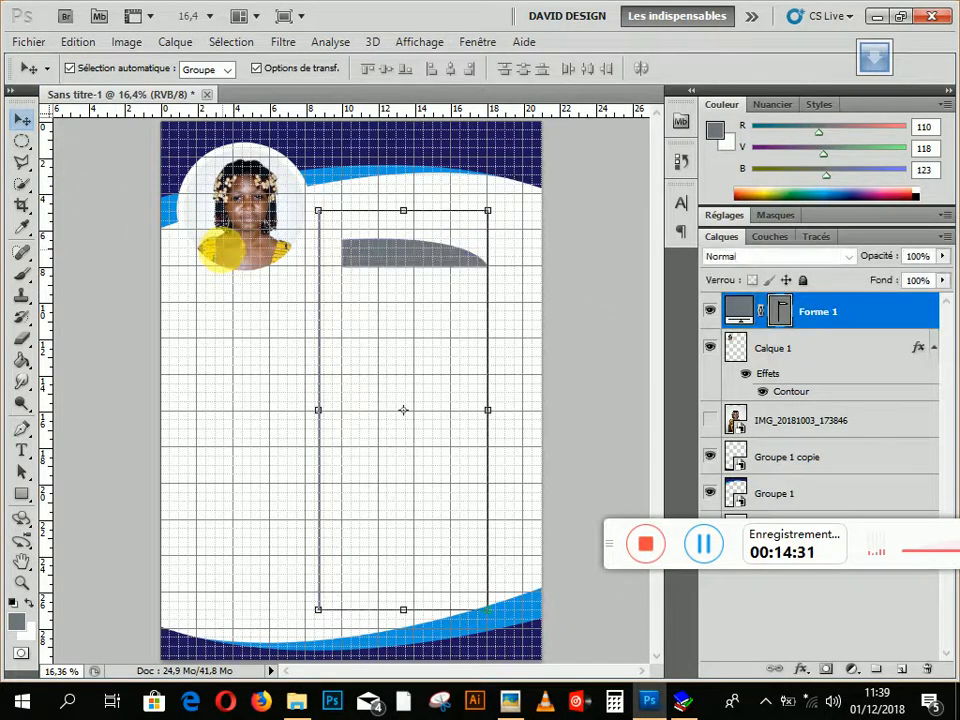
key(ctrl+alt+z)
key(ctrl+alt+z)
key(ctrl+alt+z)
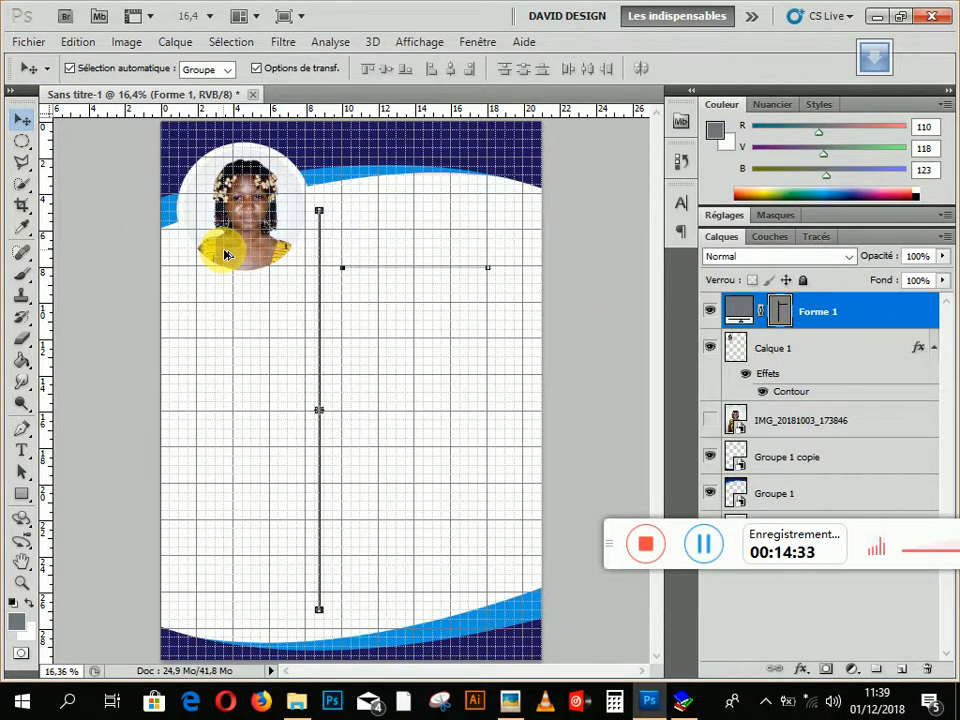
Clear the layer selection so that neither the divider nor the portrait layer is active
click(591, 279)
click(864, 318)
click(851, 352)
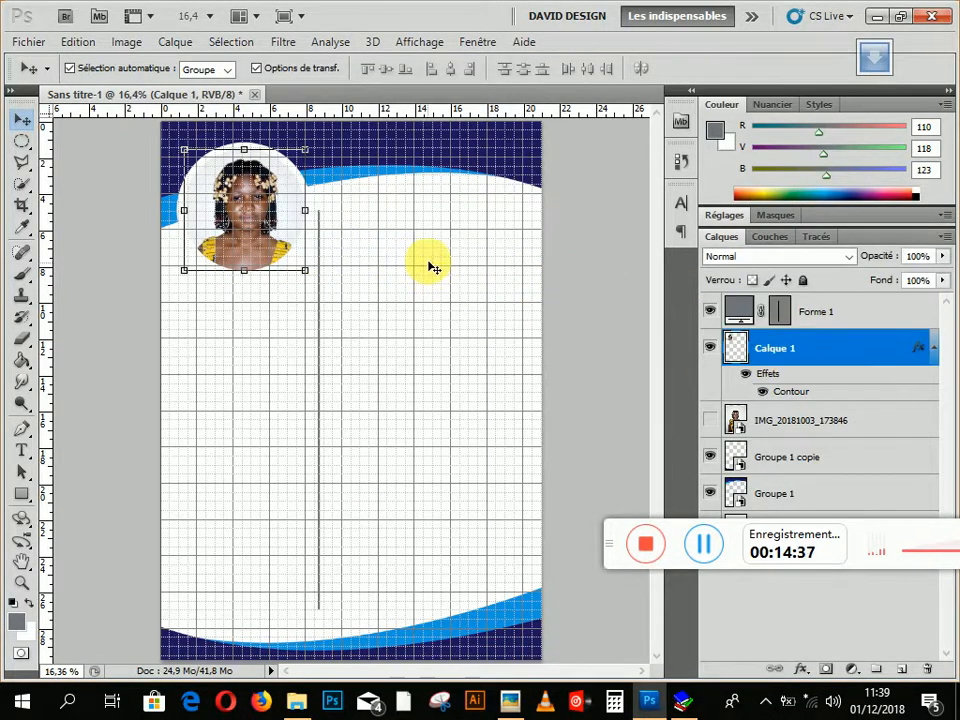
click(530, 343)
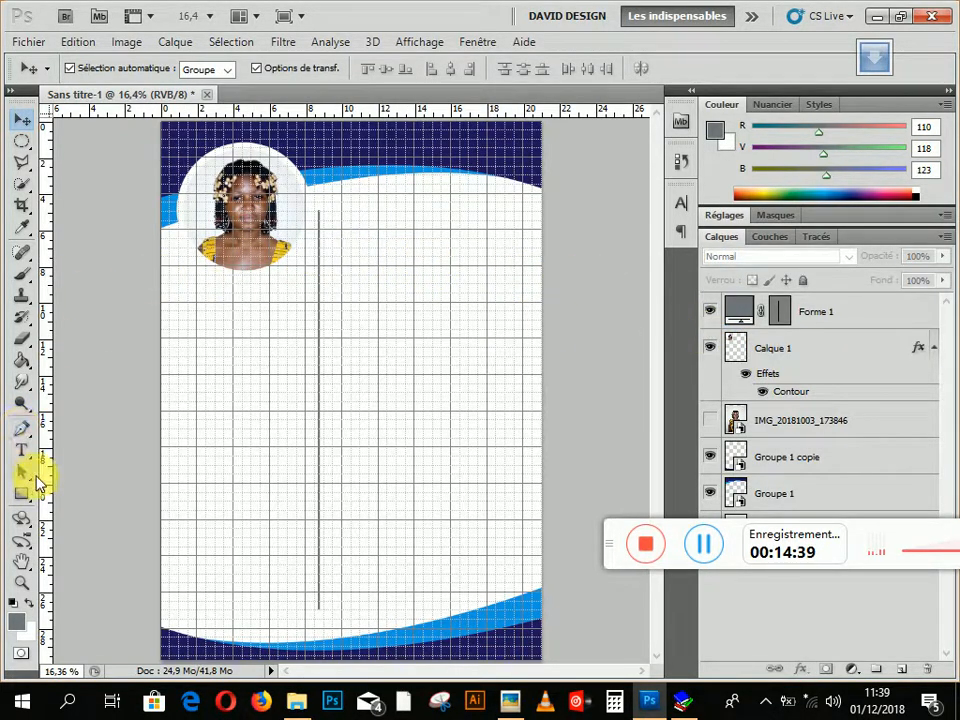
Draw a closed banner path about 8 cm wide and 1.5 cm high beside the divider, with its right end curving down to a point
click(21, 428)
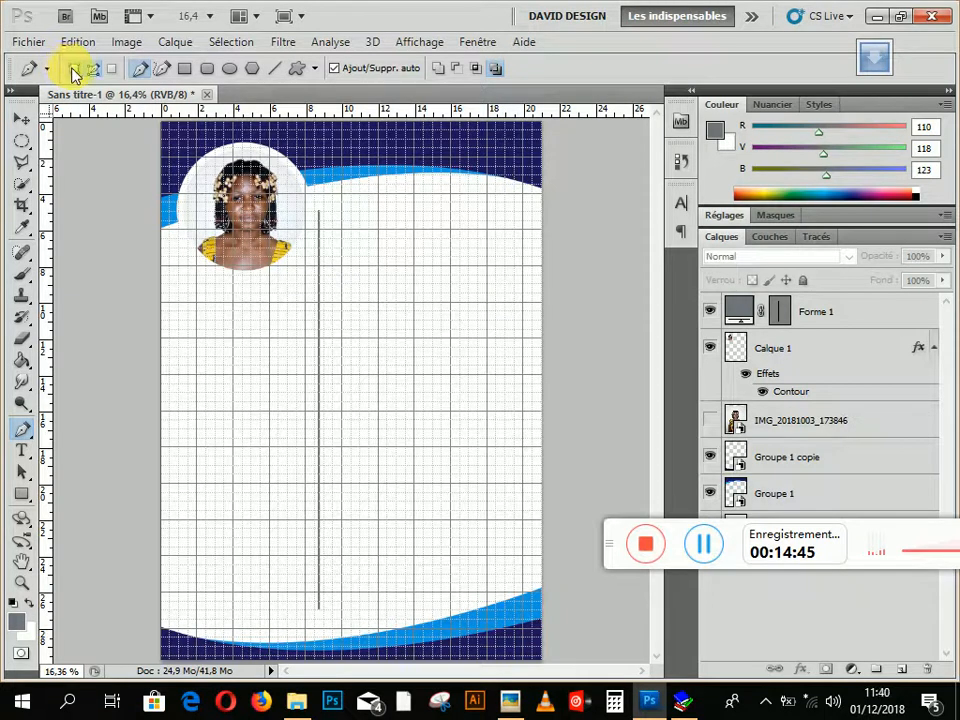
click(489, 269)
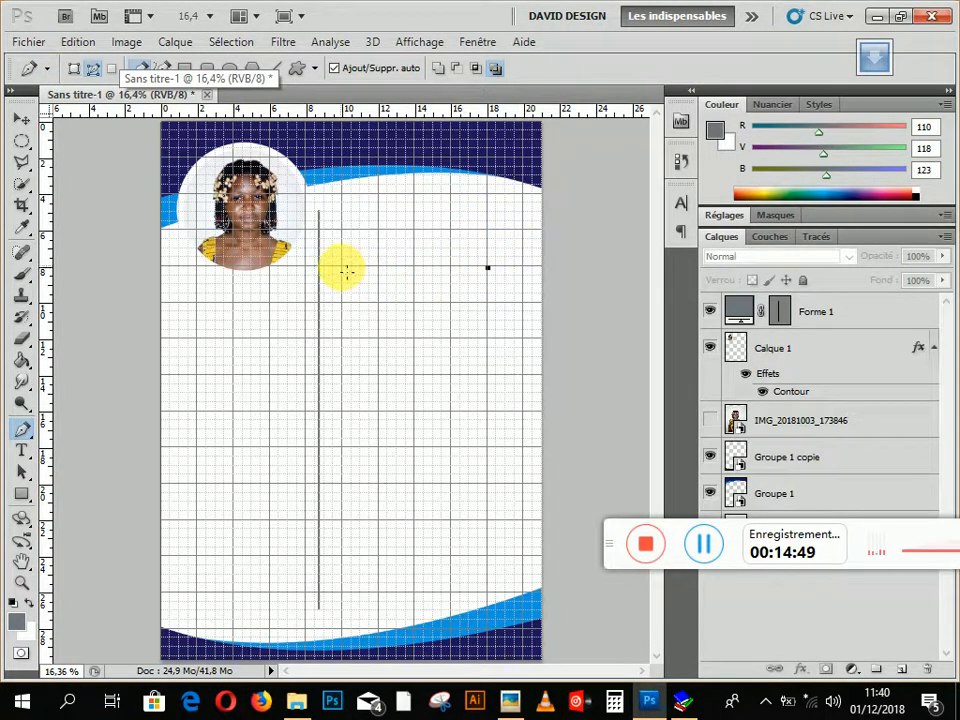
click(343, 268)
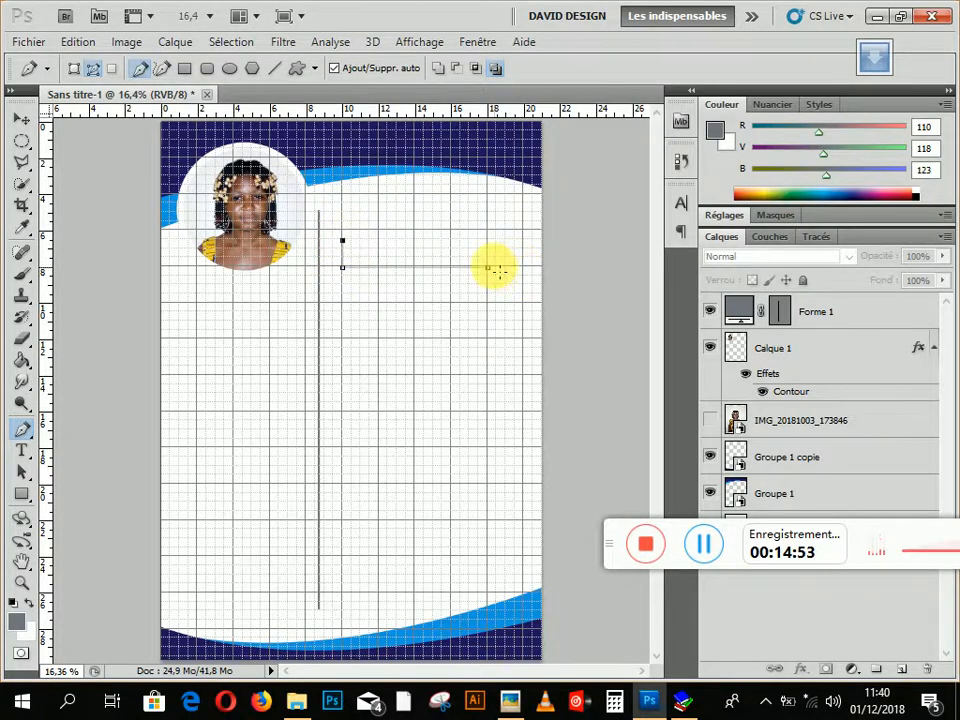
drag(490, 268, 503, 303)
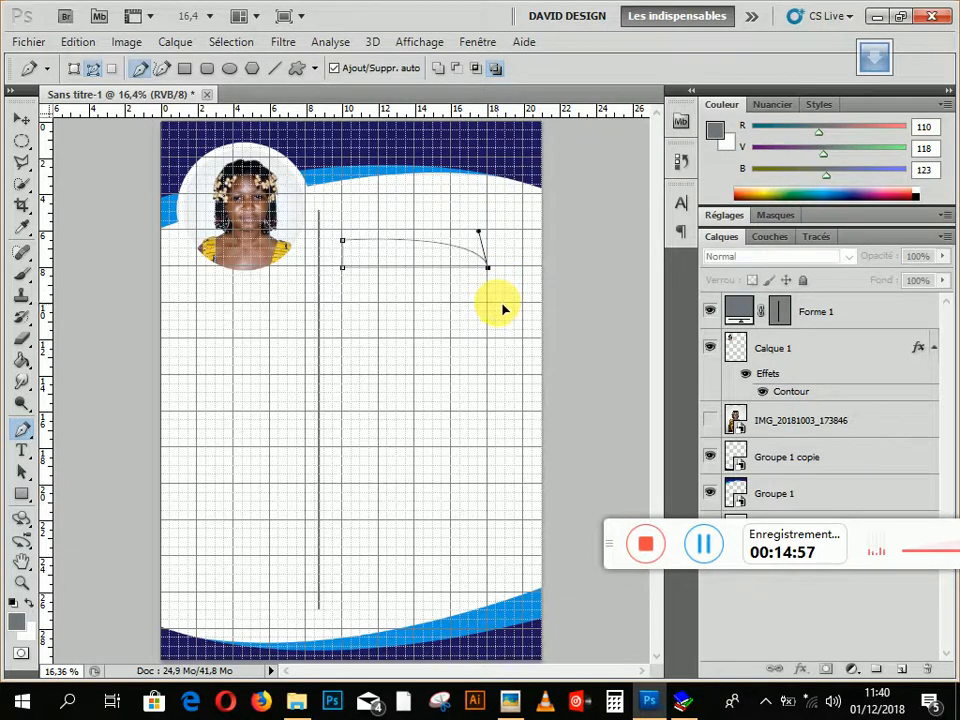
Turn the banner path into a new selection with a 0-pixel radius and fill it with the grey foreground colour on a new layer
right_click(405, 254)
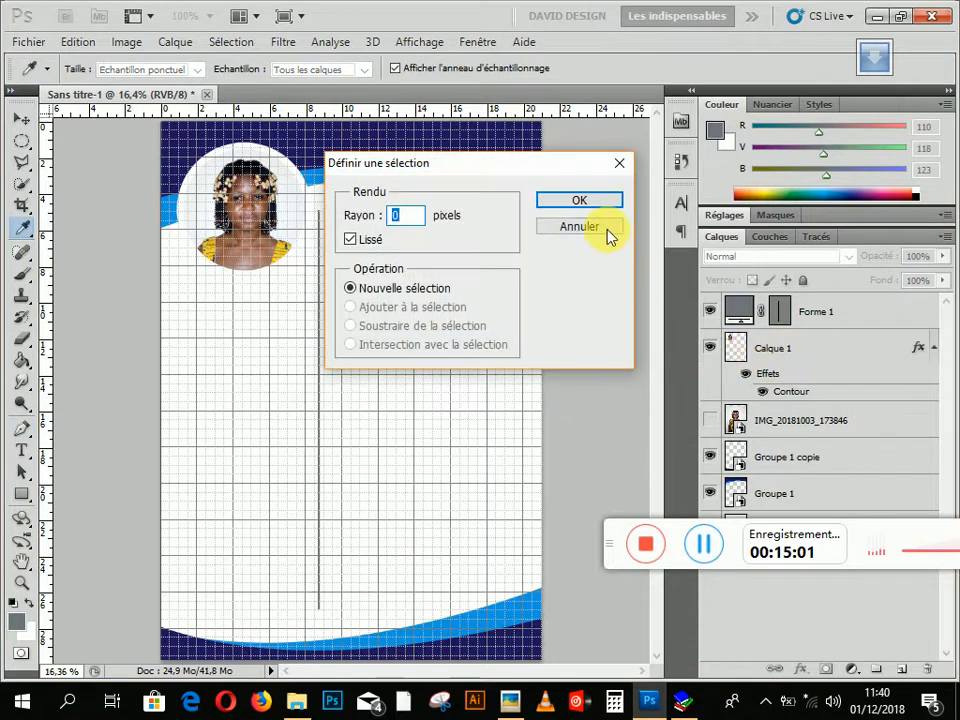
click(596, 205)
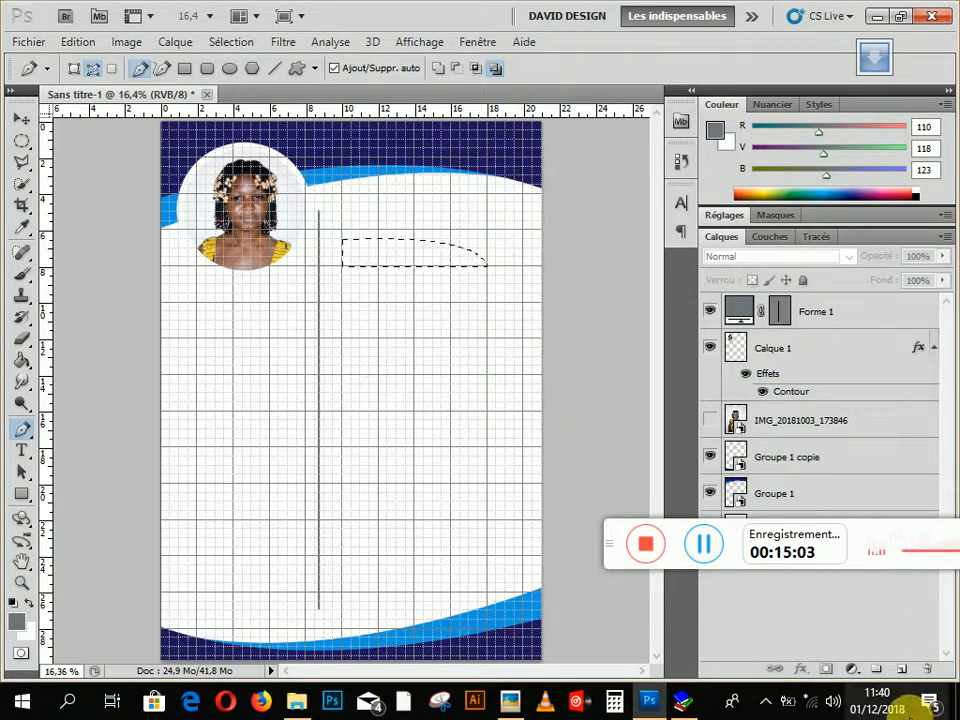
click(903, 669)
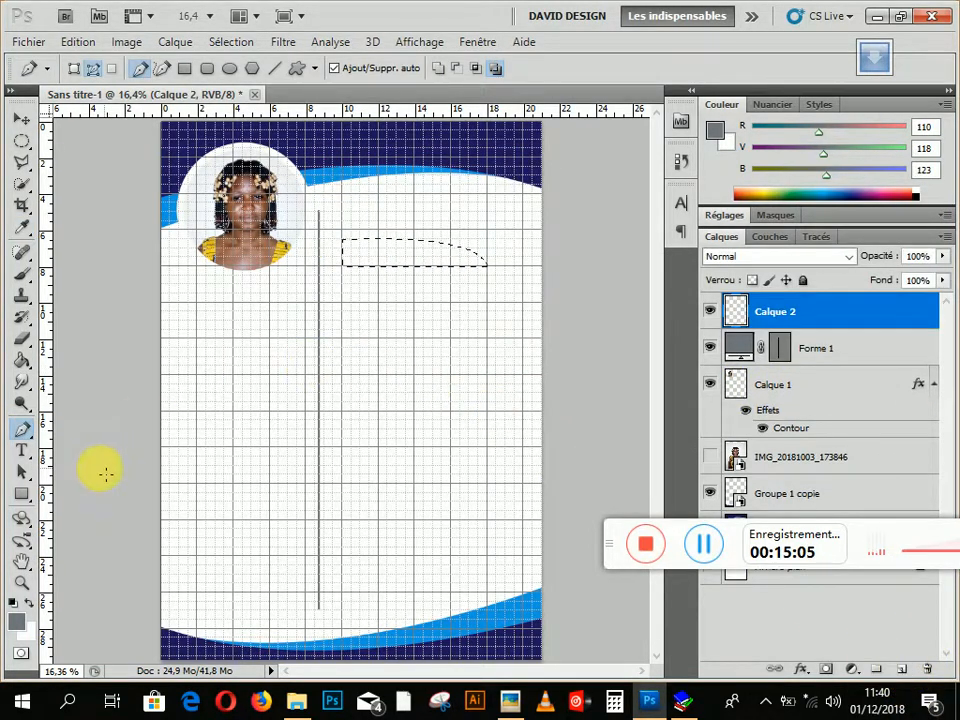
click(21, 364)
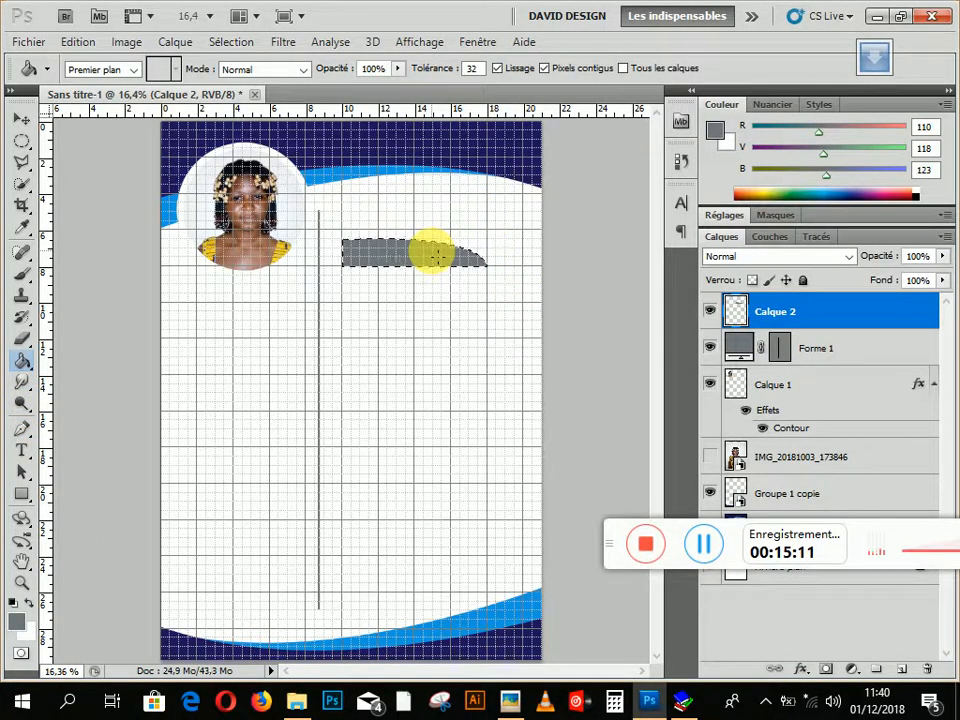
click(18, 120)
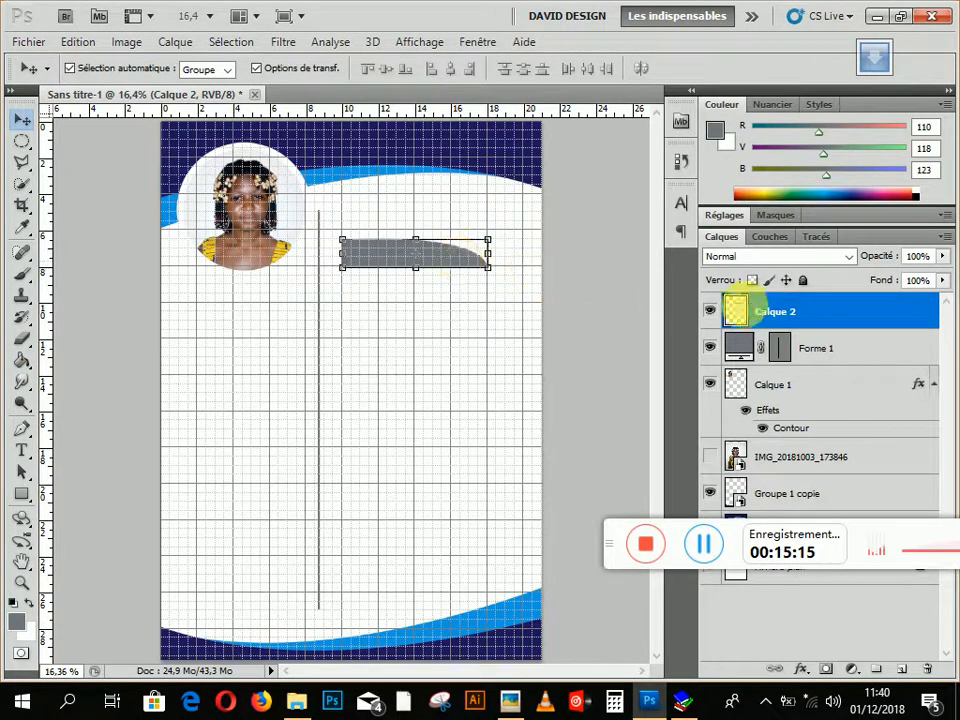
Select the banner's pixels and refill them with the navy sampled from the header (RGB 29, 21, 92)
ctrl+click(737, 312)
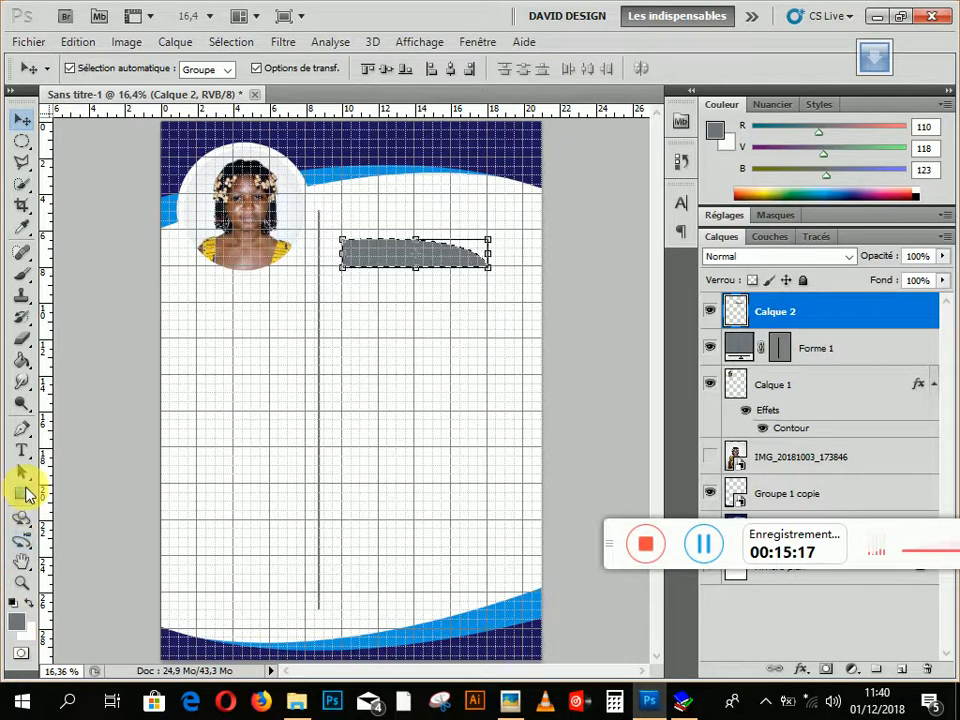
click(21, 361)
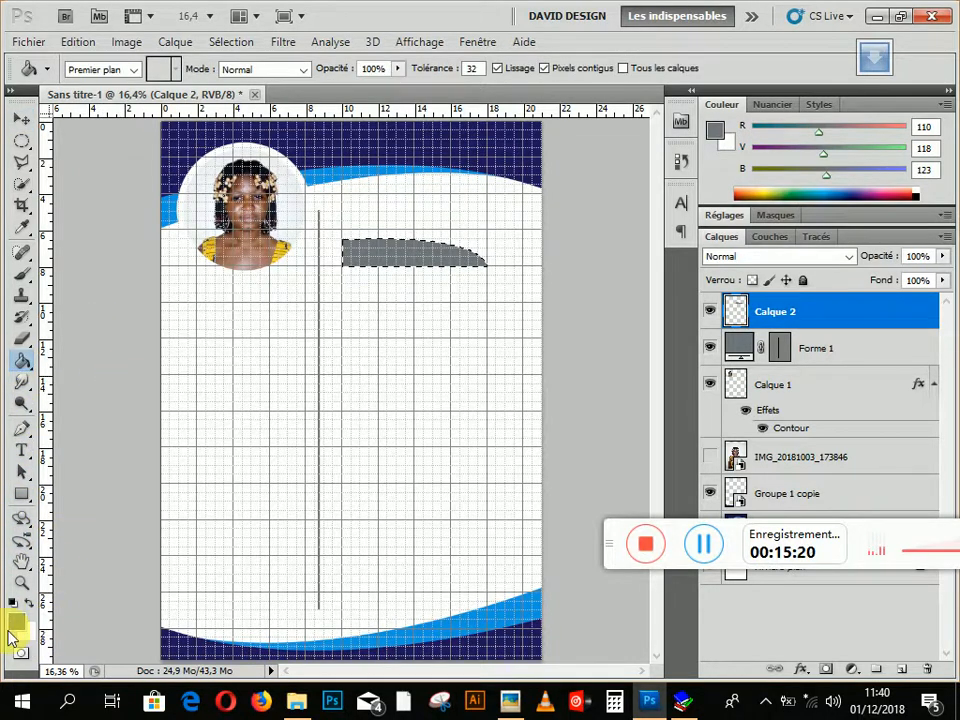
click(14, 620)
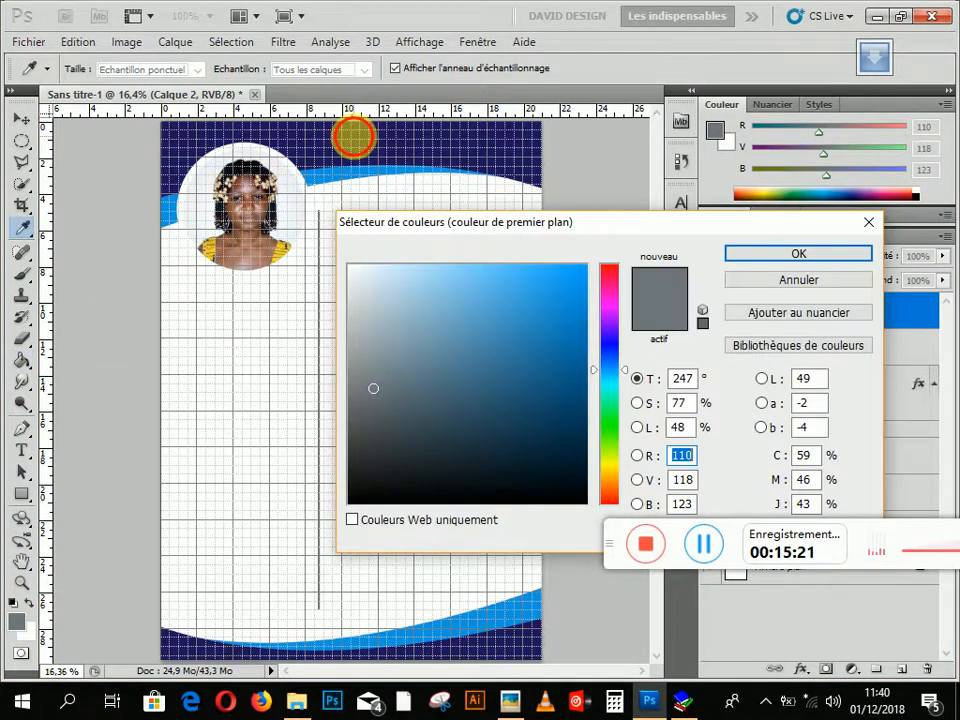
click(360, 143)
click(826, 256)
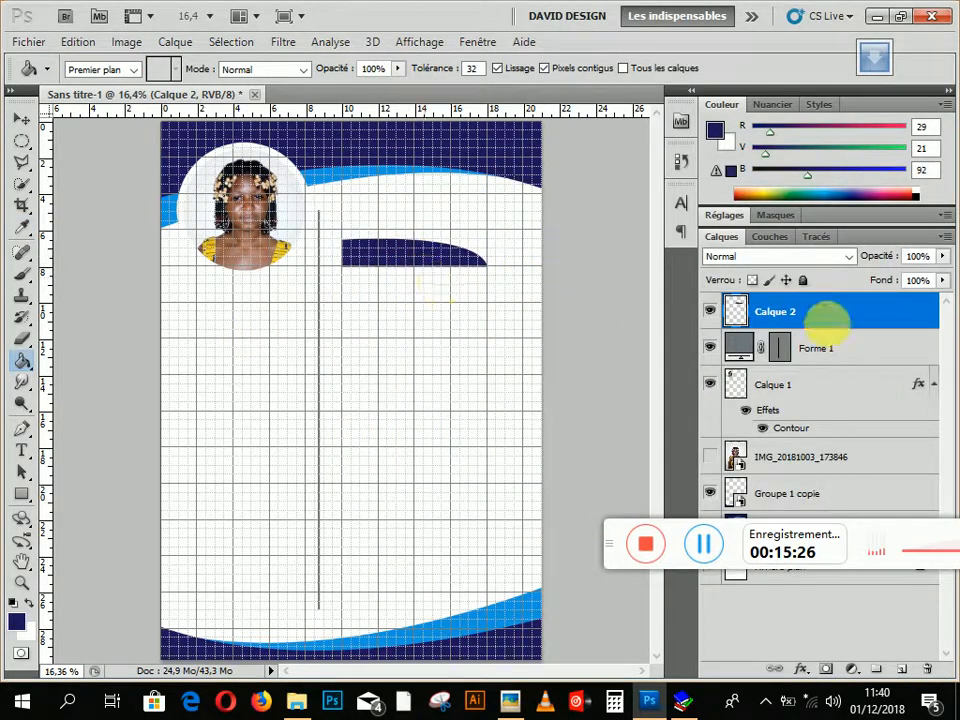
Duplicate the navy banner onto its own layer, offset slightly to the right of the original
click(21, 119)
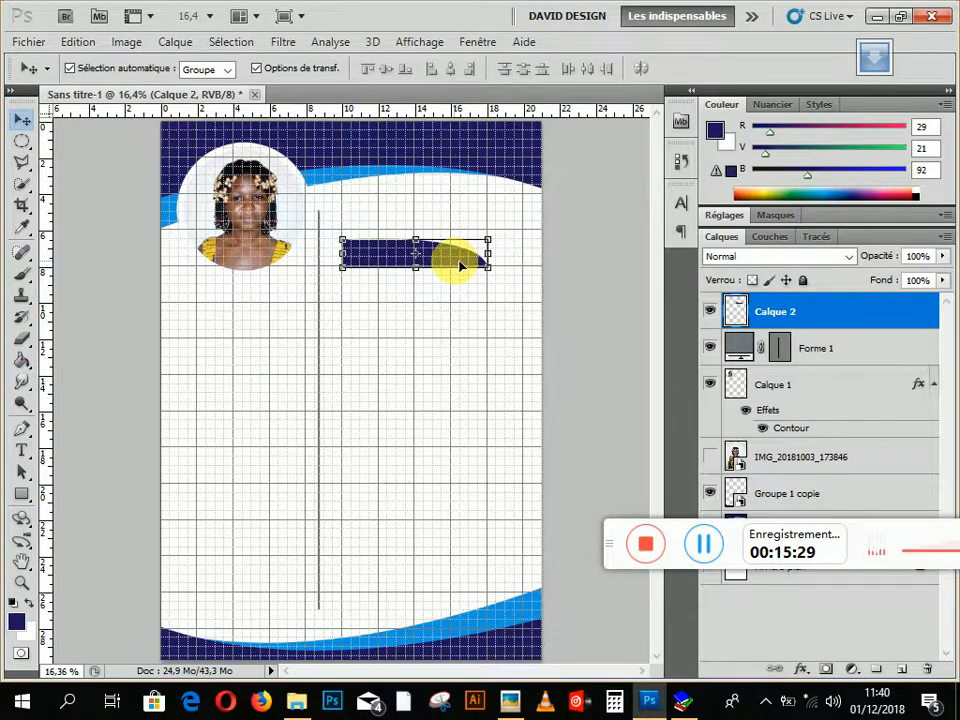
drag(473, 313, 494, 272)
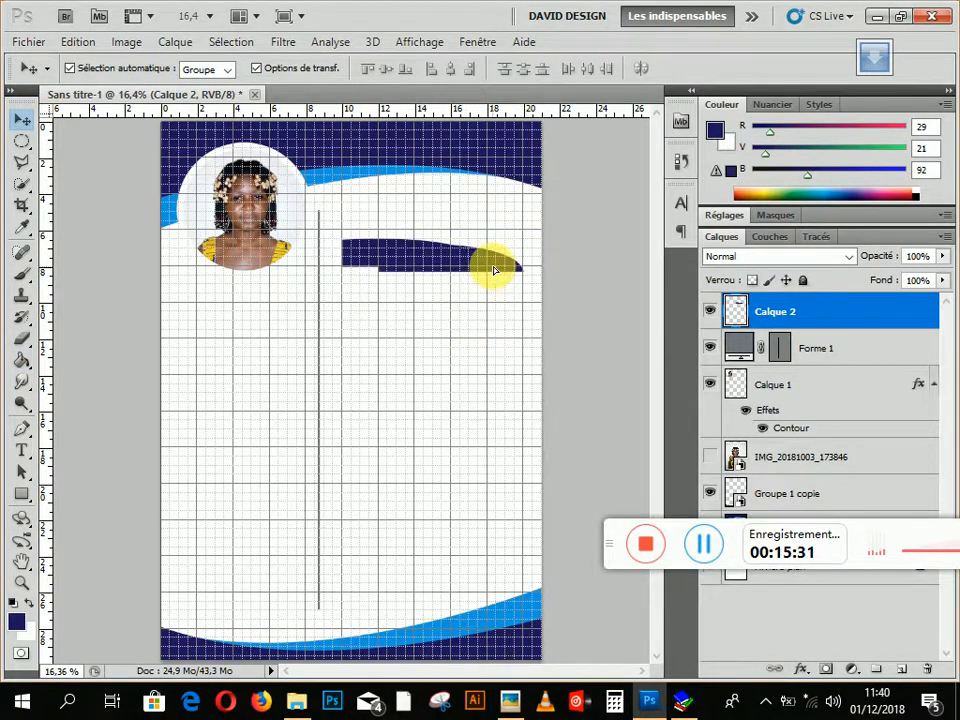
key(ctrl+j)
Fill the duplicated banner with the light blue sampled from the header curve (RGB 17, 149, 225) and clear the selection
ctrl+click(738, 311)
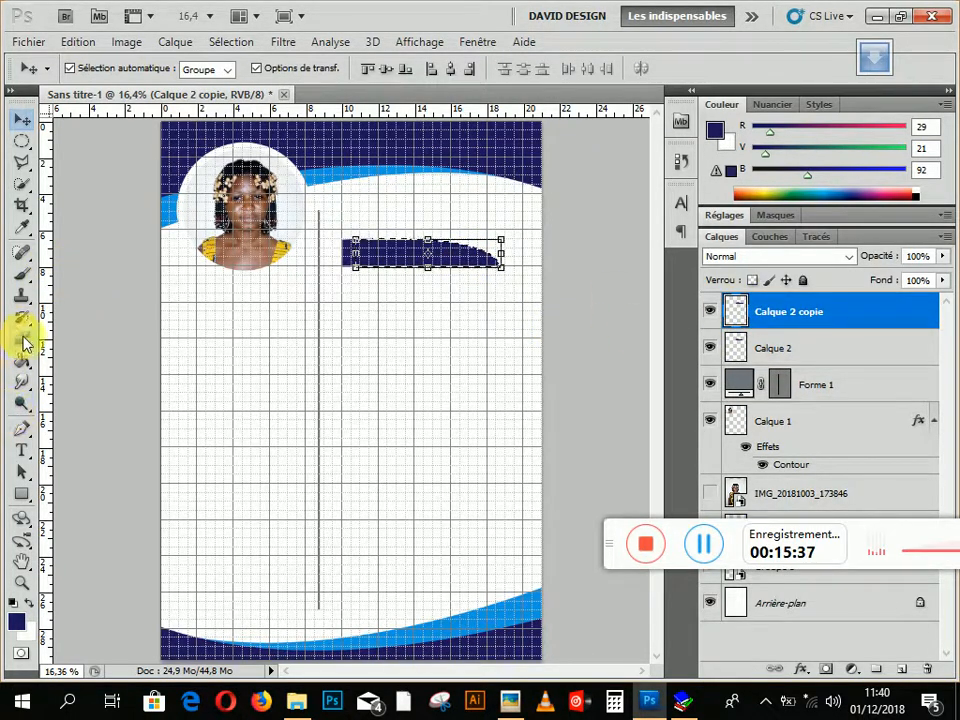
click(21, 362)
click(16, 621)
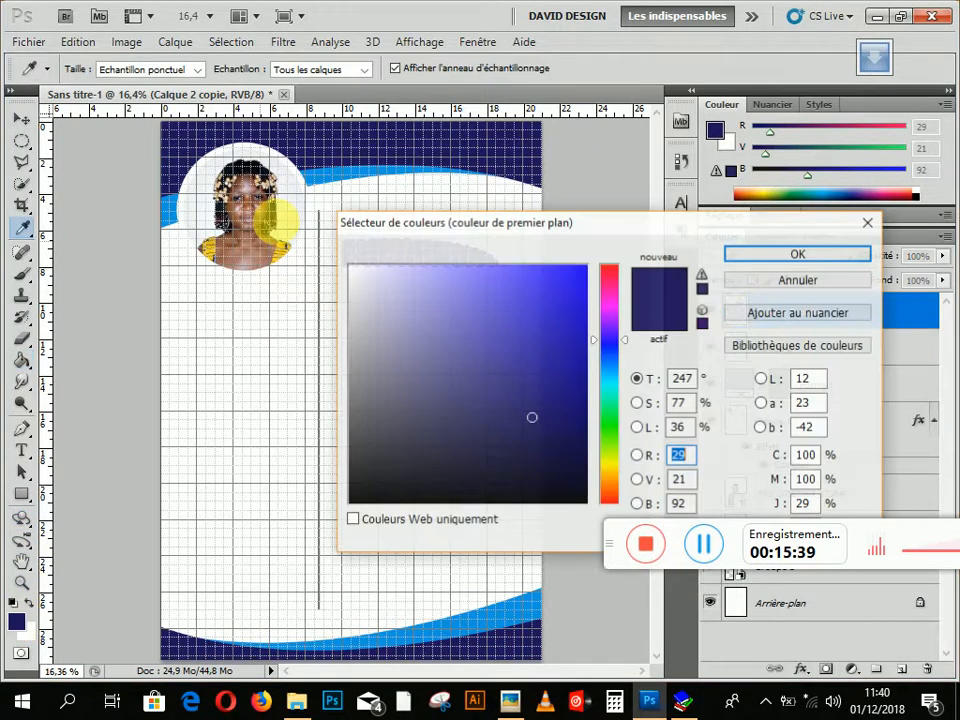
click(339, 168)
click(820, 252)
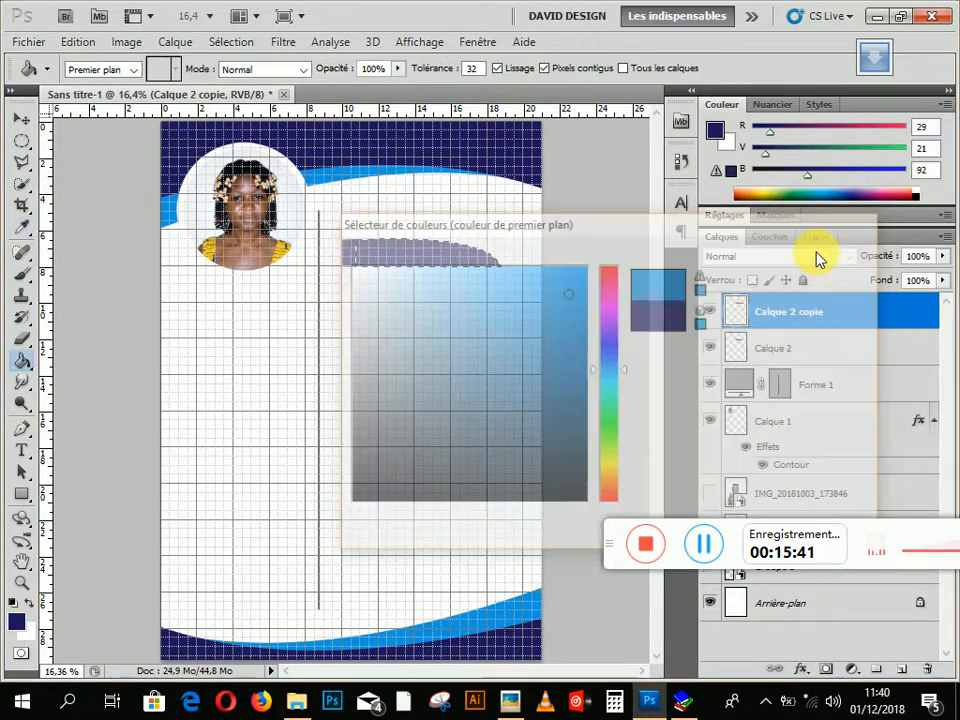
click(452, 256)
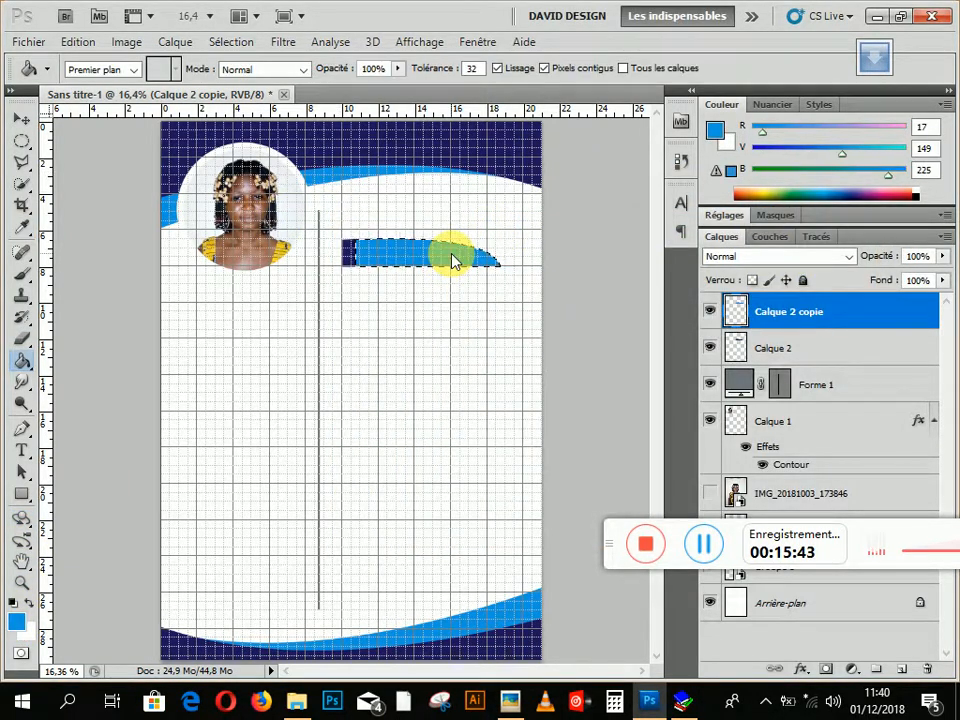
key(ctrl+d)
Place the blue banner beneath the navy one, offset about 1 cm to its right, and compare it with the reference CV
drag(840, 312, 842, 364)
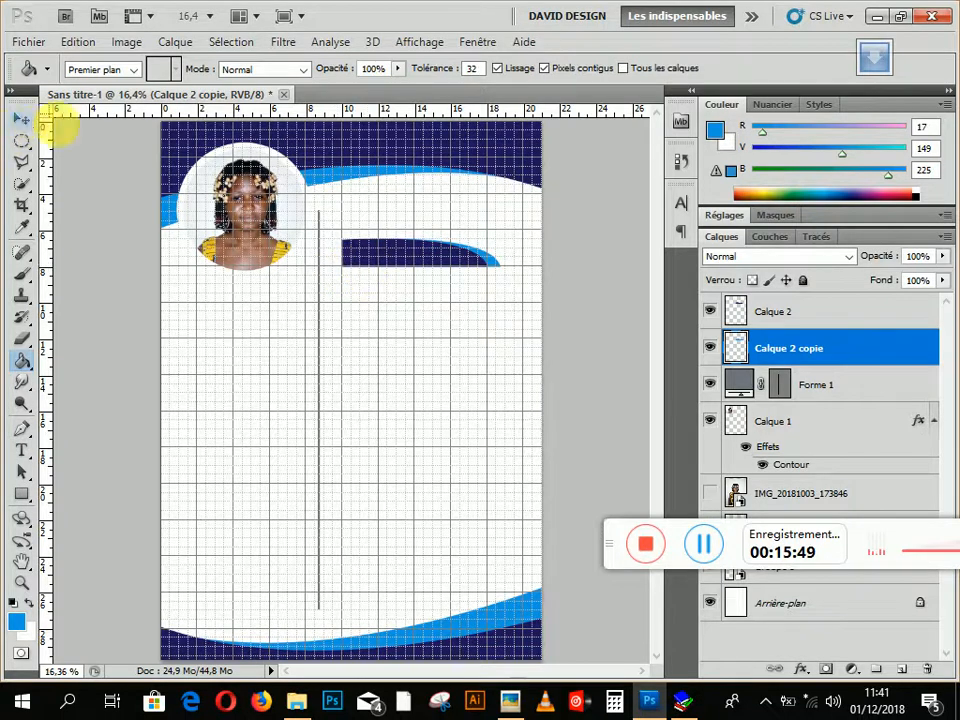
click(25, 119)
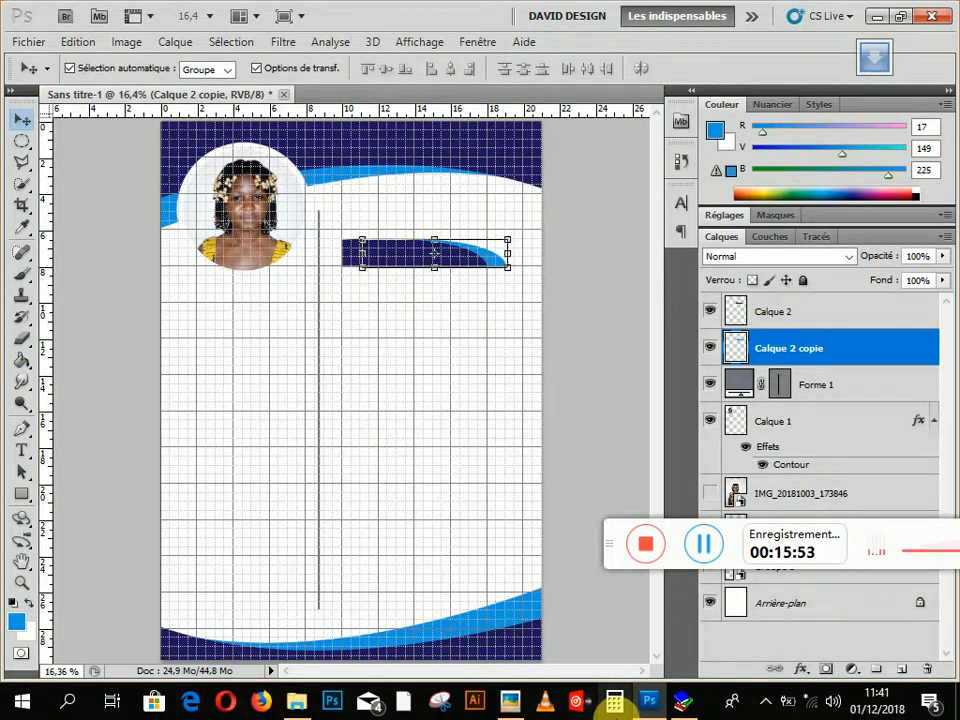
click(519, 710)
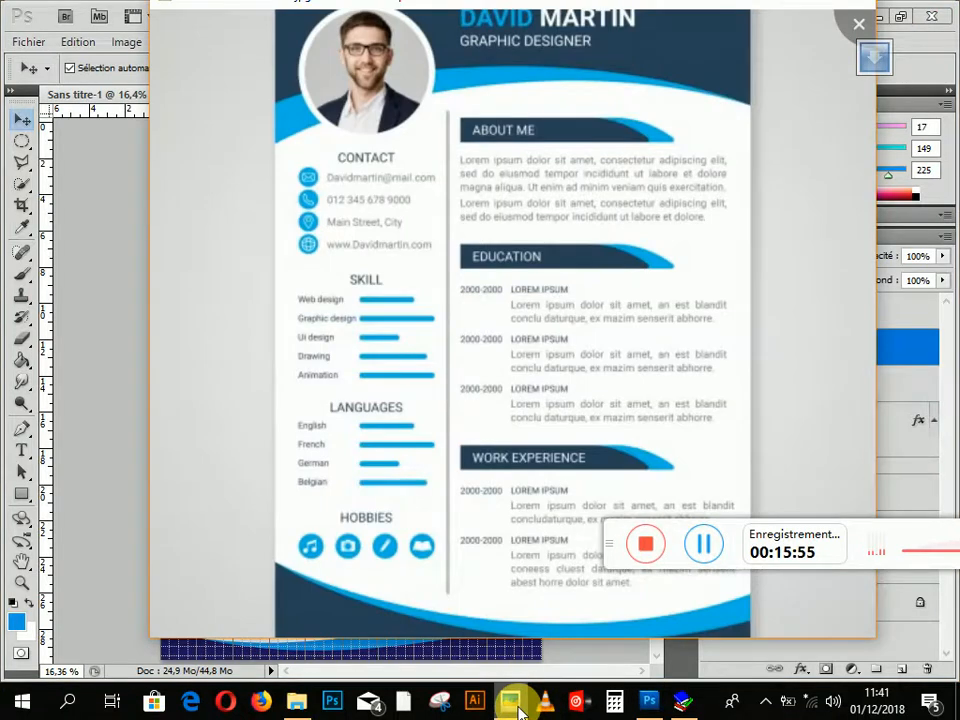
click(514, 704)
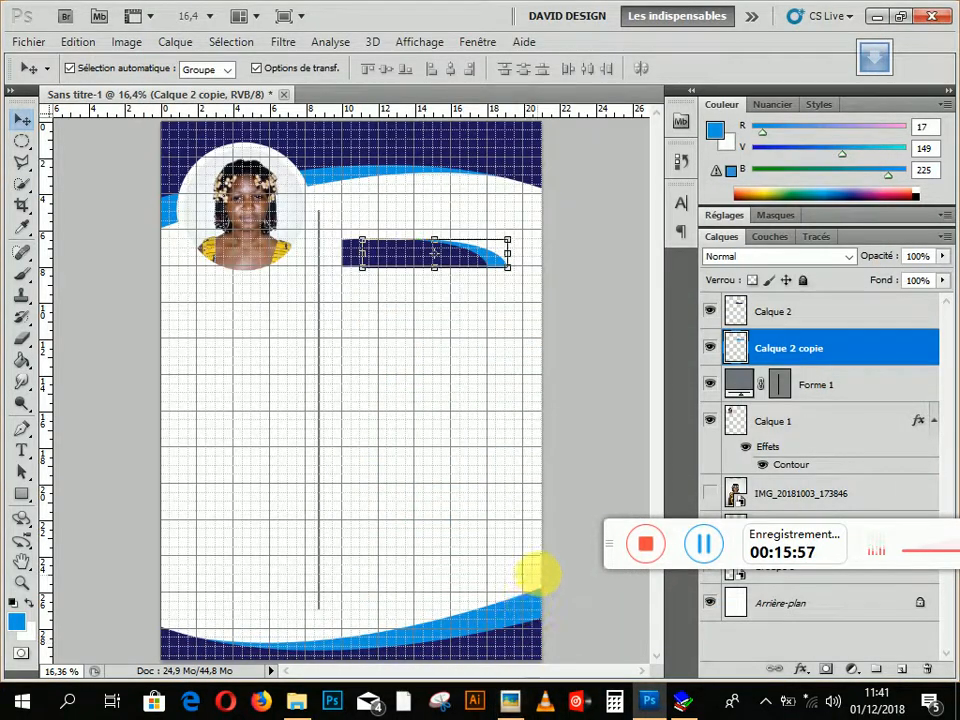
Group the navy and blue banner layers and convert the group into a smart object
click(600, 347)
drag(540, 283, 430, 240)
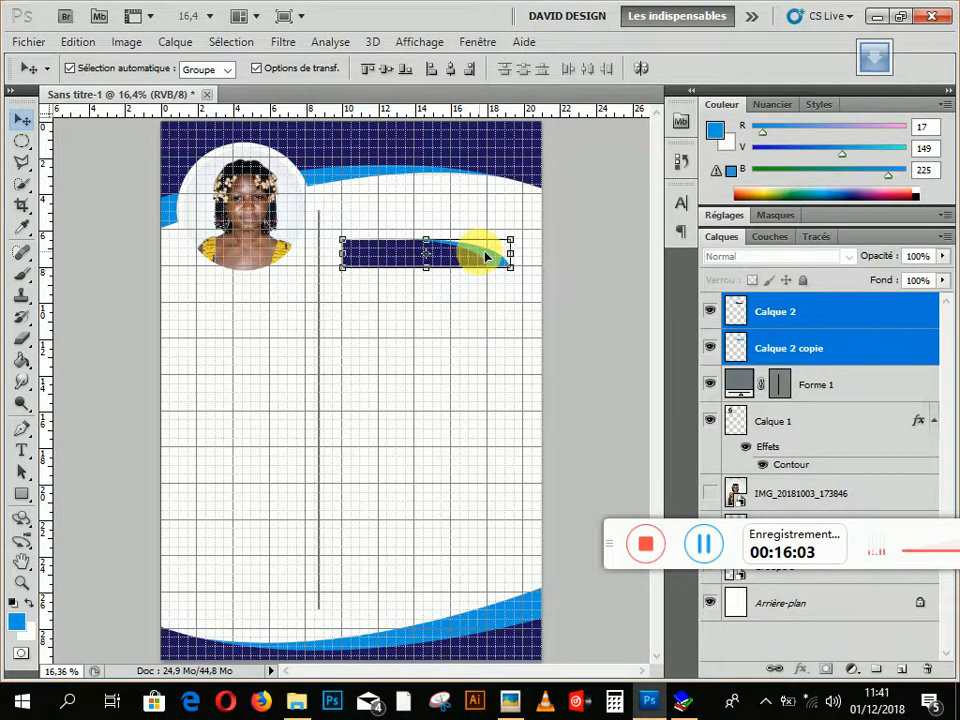
key(ctrl+g)
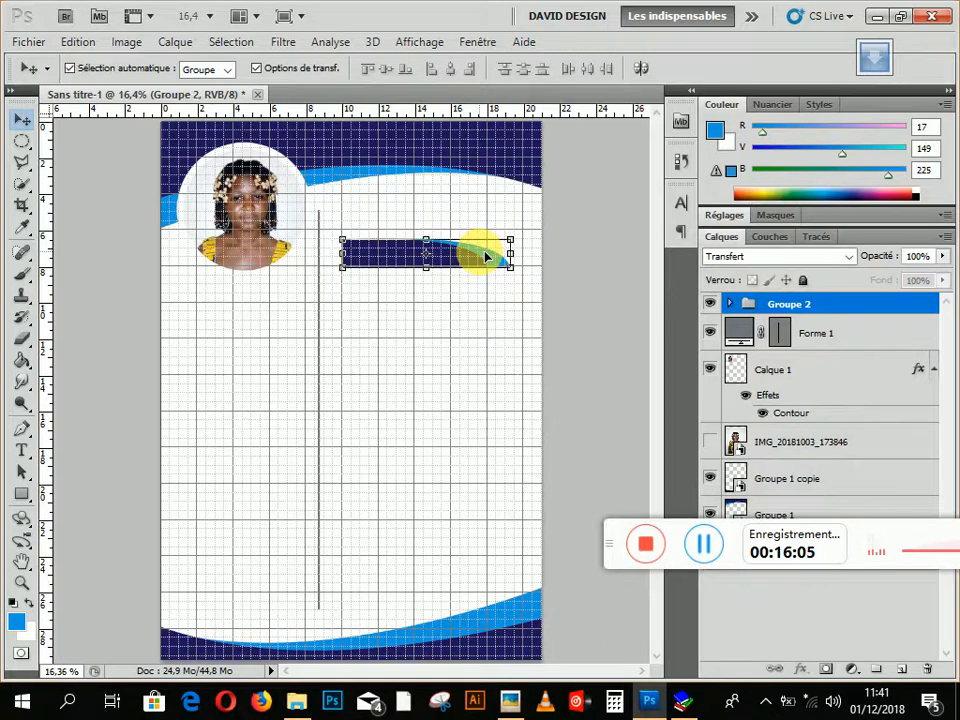
right_click(485, 258)
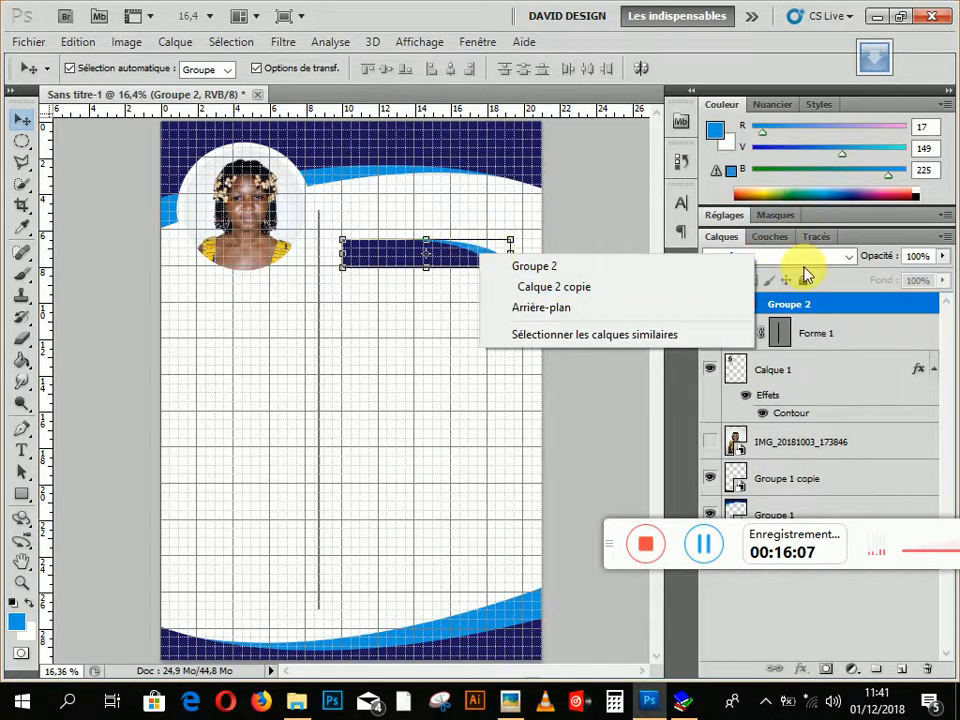
click(851, 305)
right_click(851, 305)
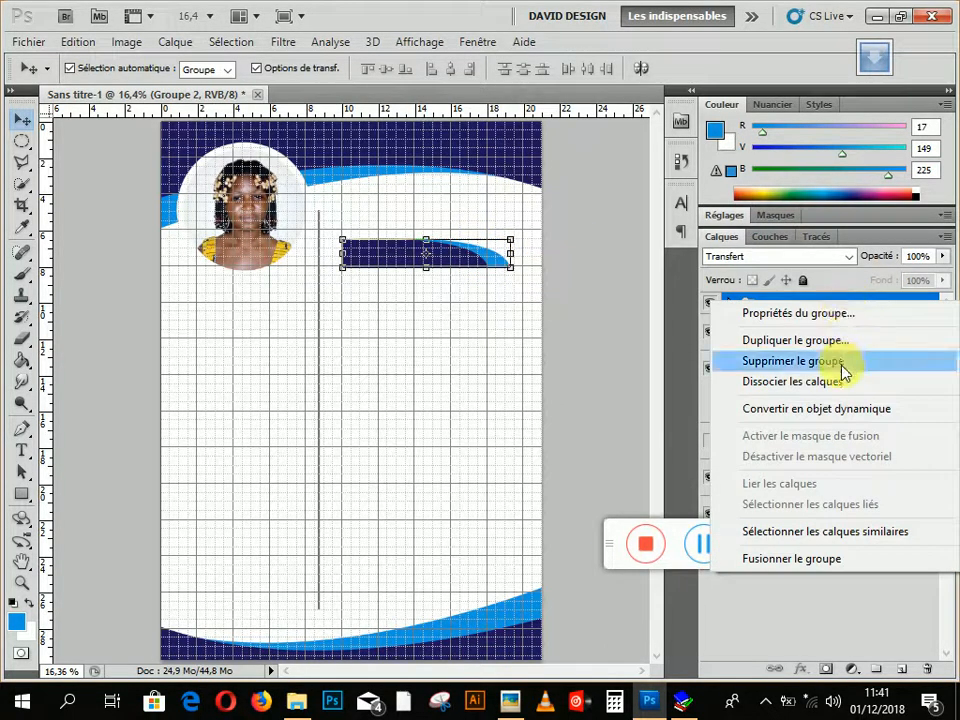
click(826, 410)
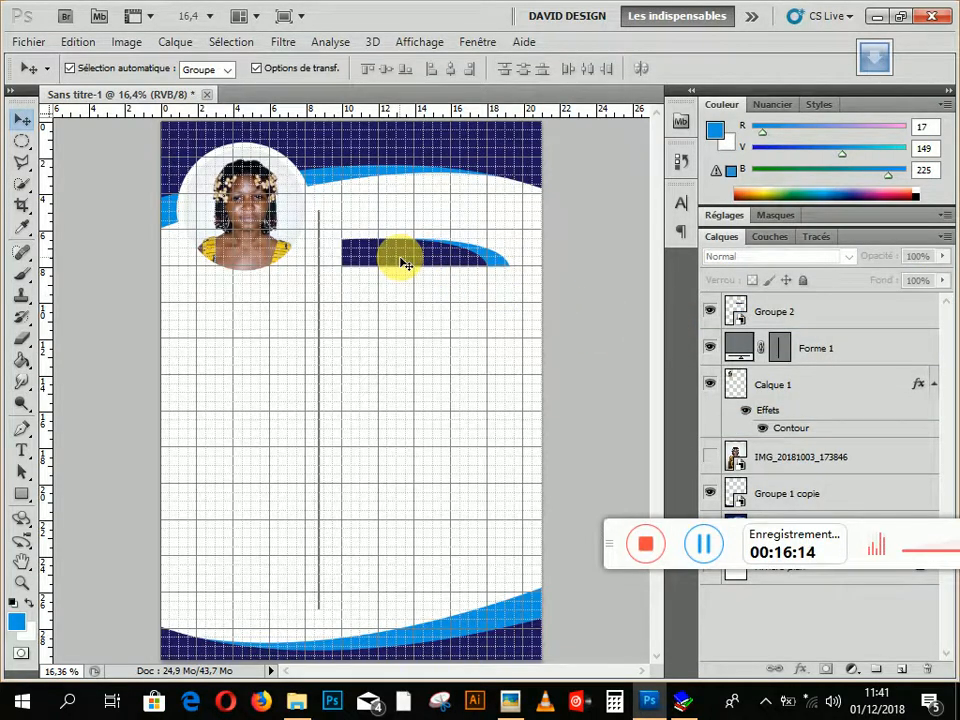
Duplicate the two-tone banner twice in the same column, about 8 cm and 14.5 cm below the original
drag(398, 257, 396, 515)
click(612, 352)
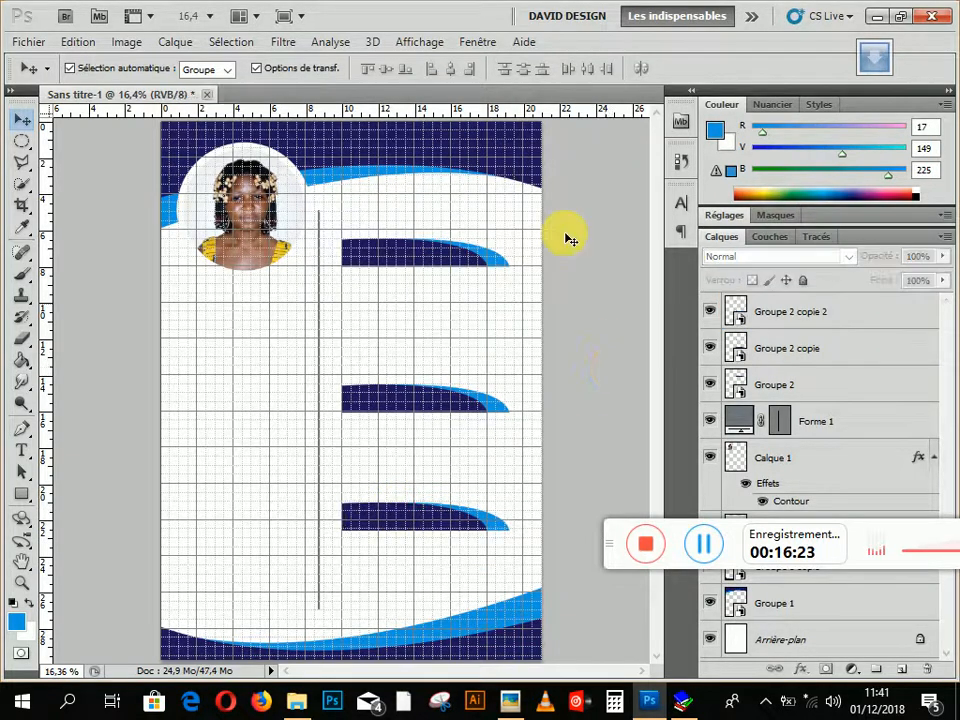
Hide the grid over the CV page
click(420, 52)
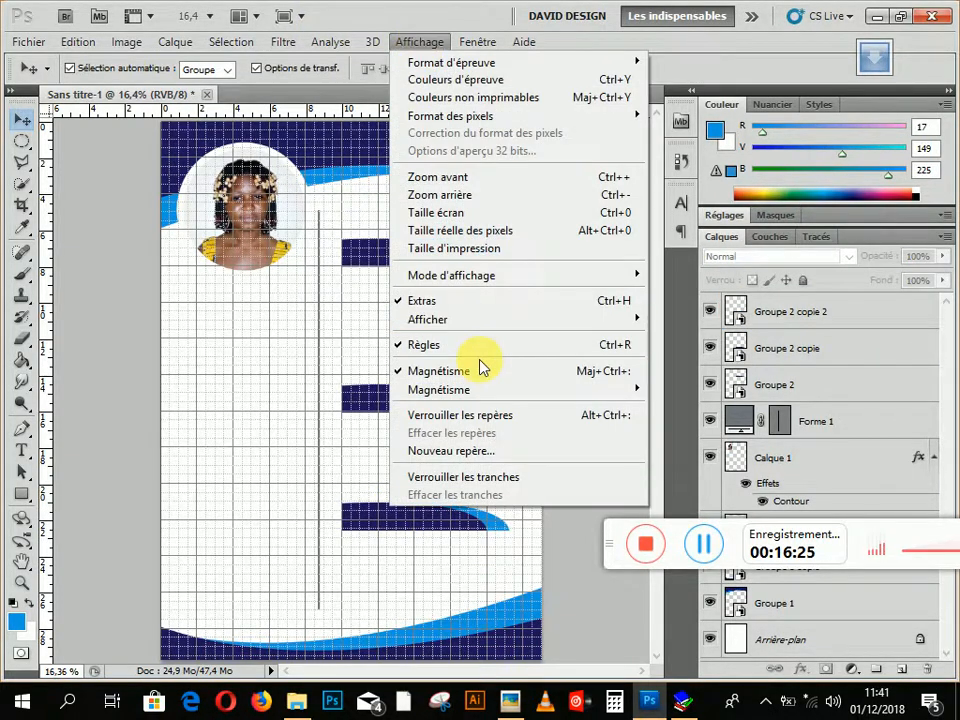
mouse_move(512, 326)
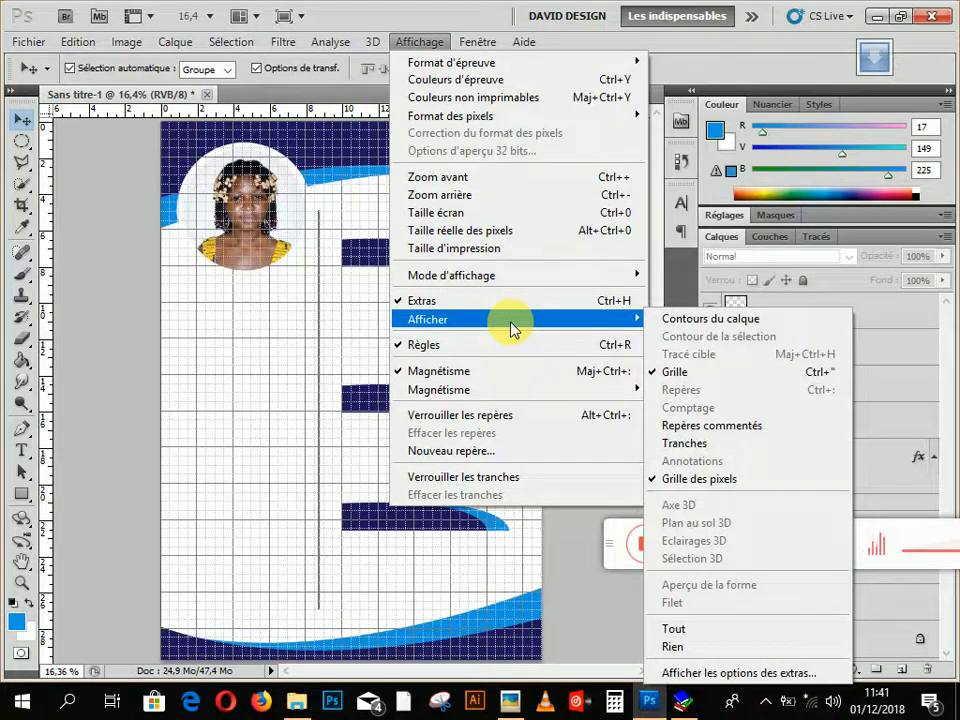
click(670, 373)
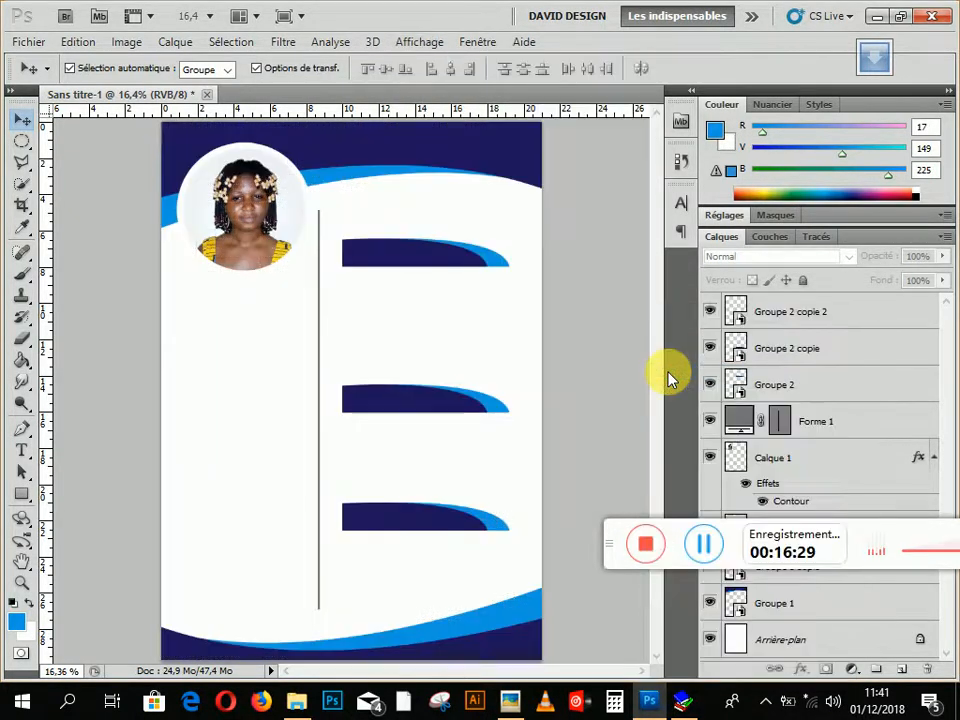